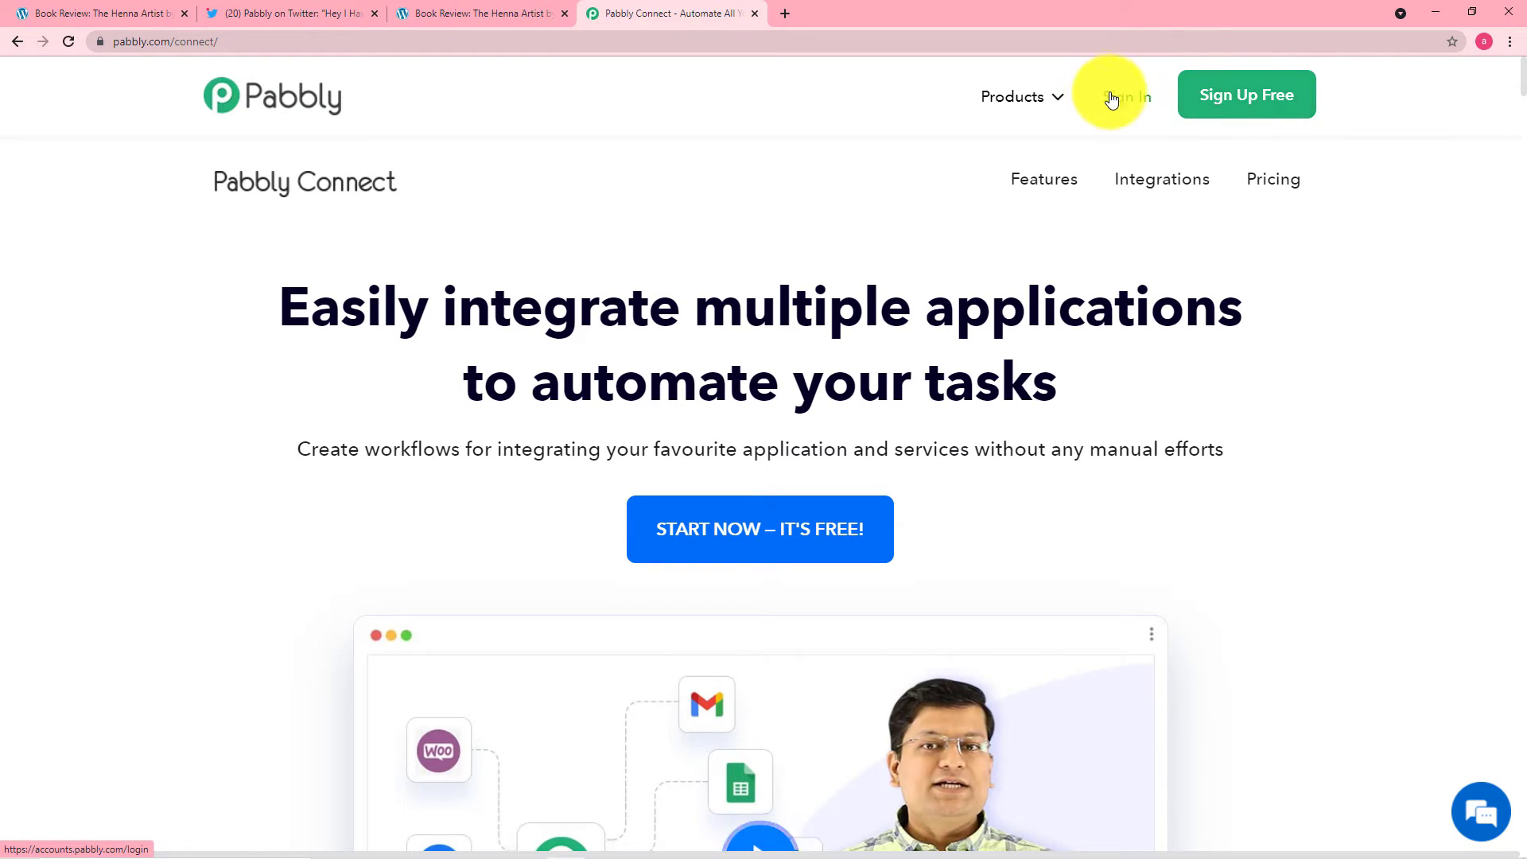
Sign in to the Pabbly account and open the Connect application
click(1122, 99)
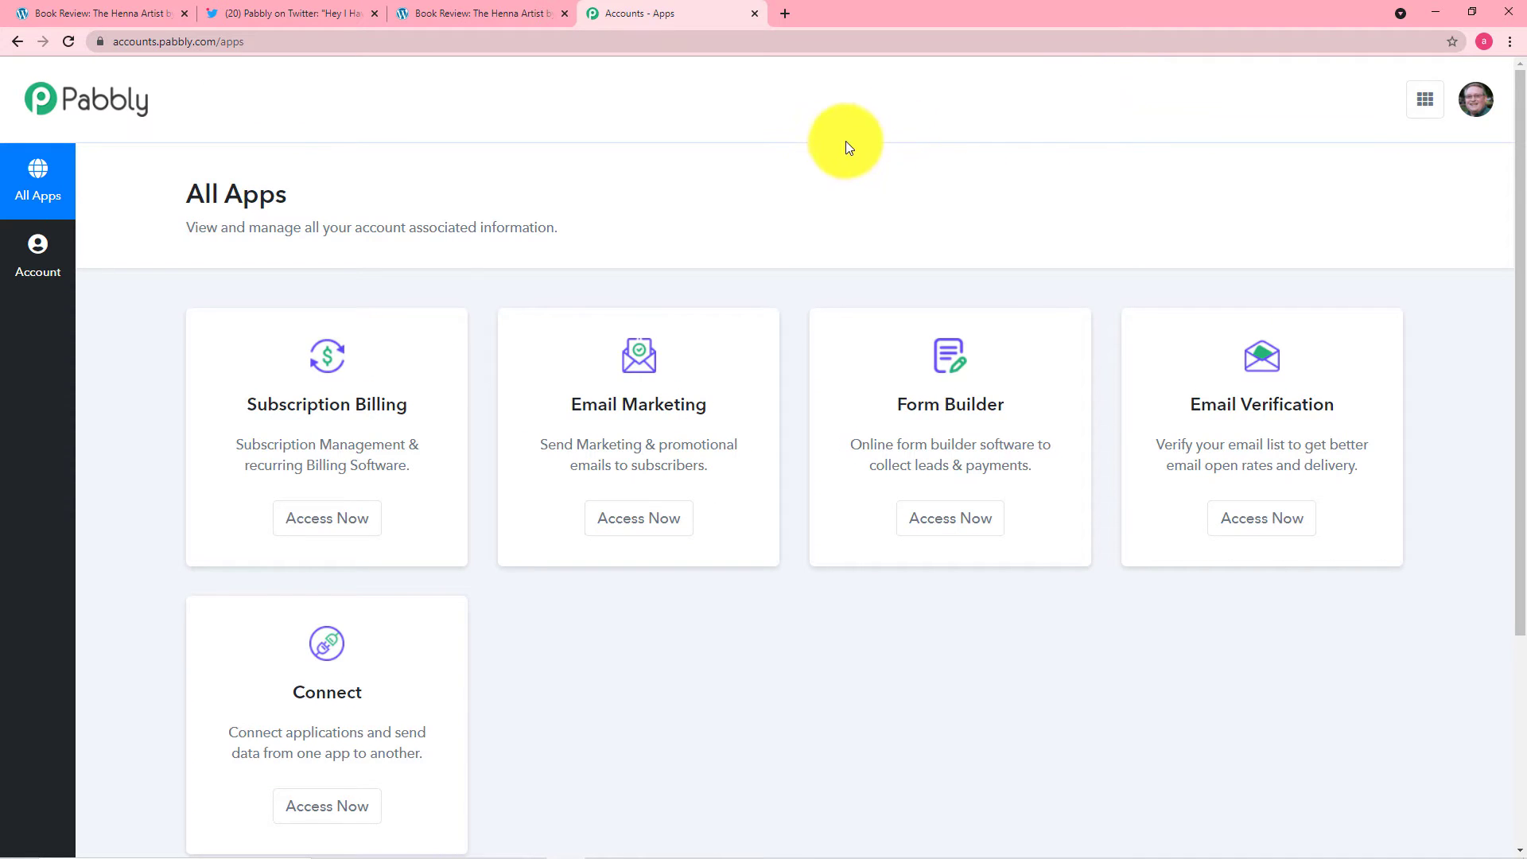
scroll(825, 164, down, 4)
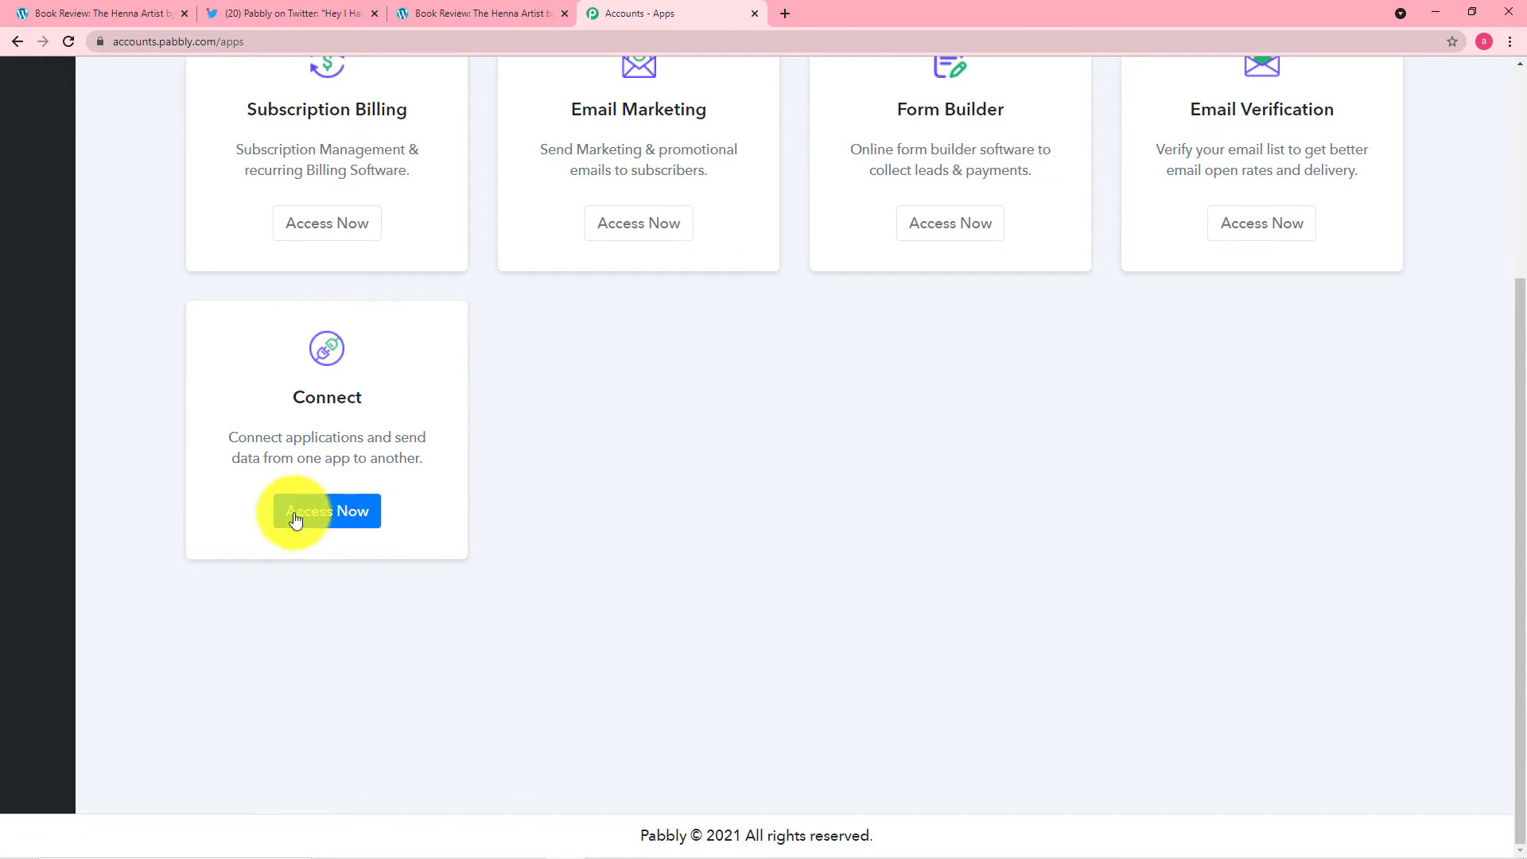
click(334, 510)
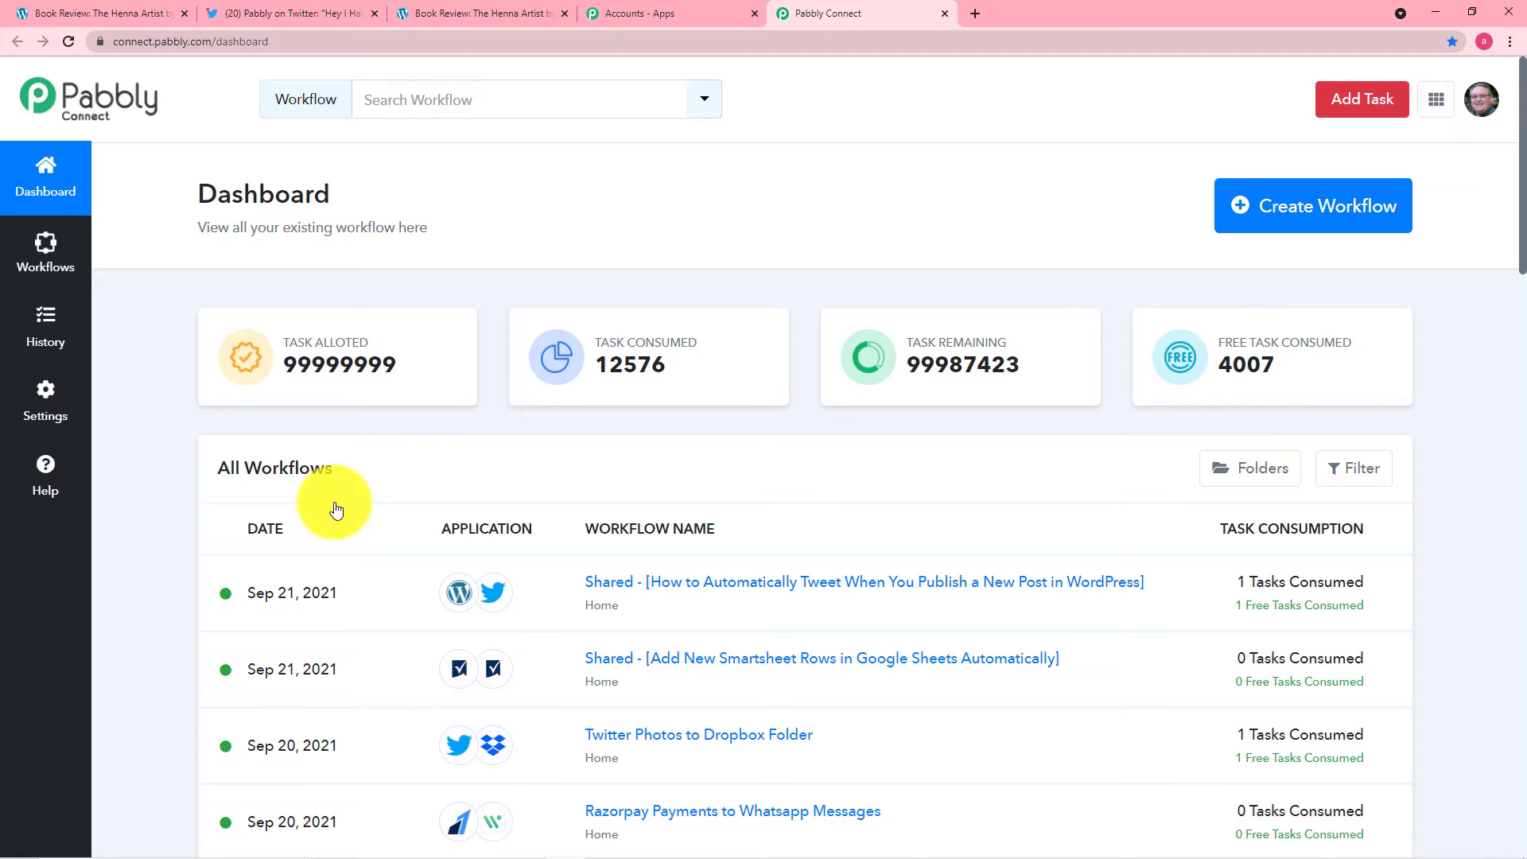
Create a new workflow named "WordPress Blogs to Twitter"
scroll(335, 510, down, 2)
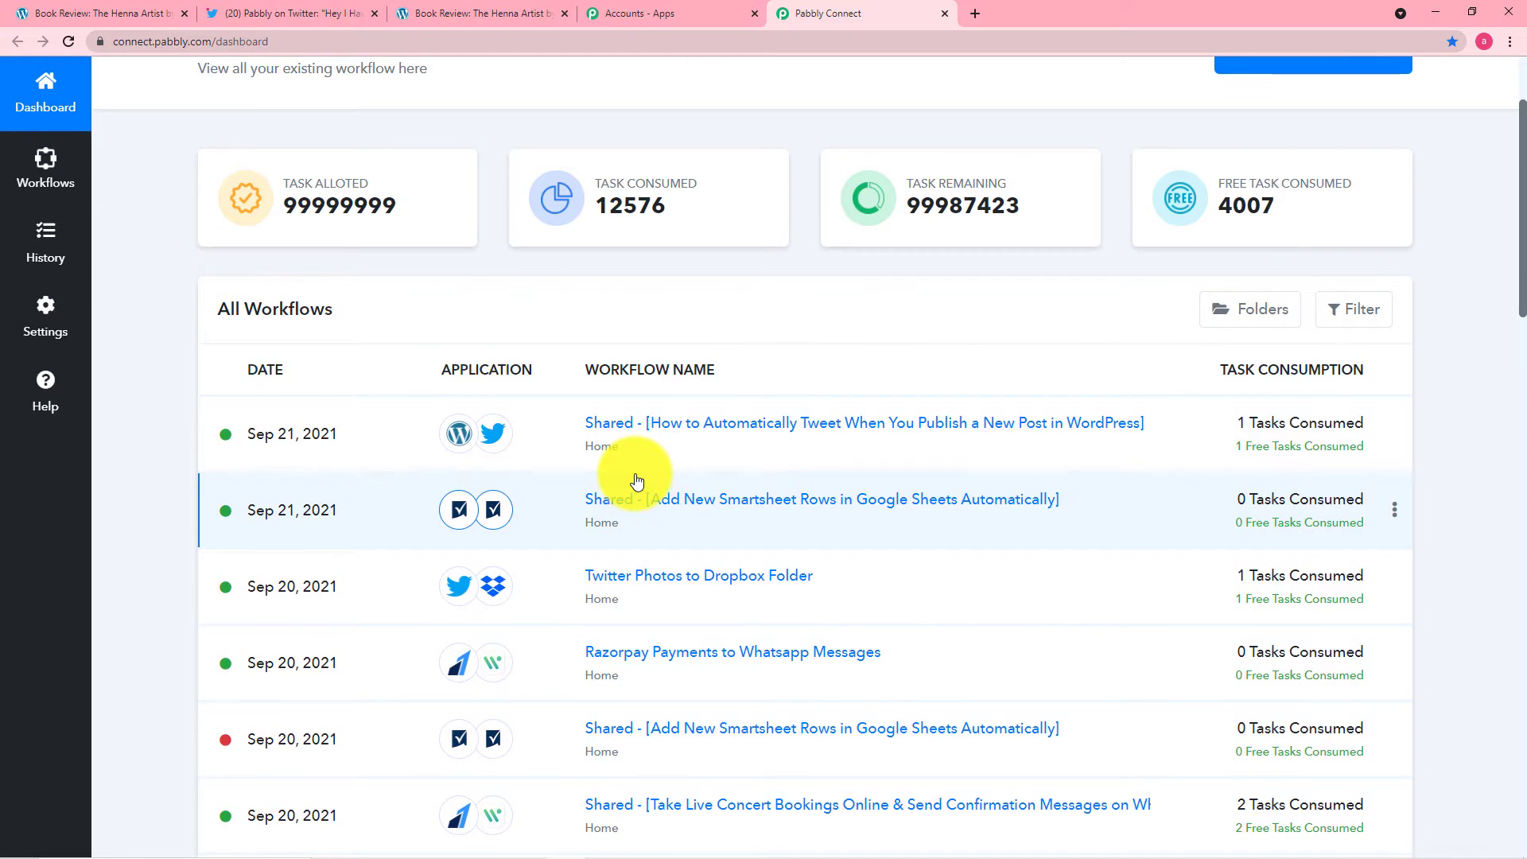
scroll(632, 478, up, 2)
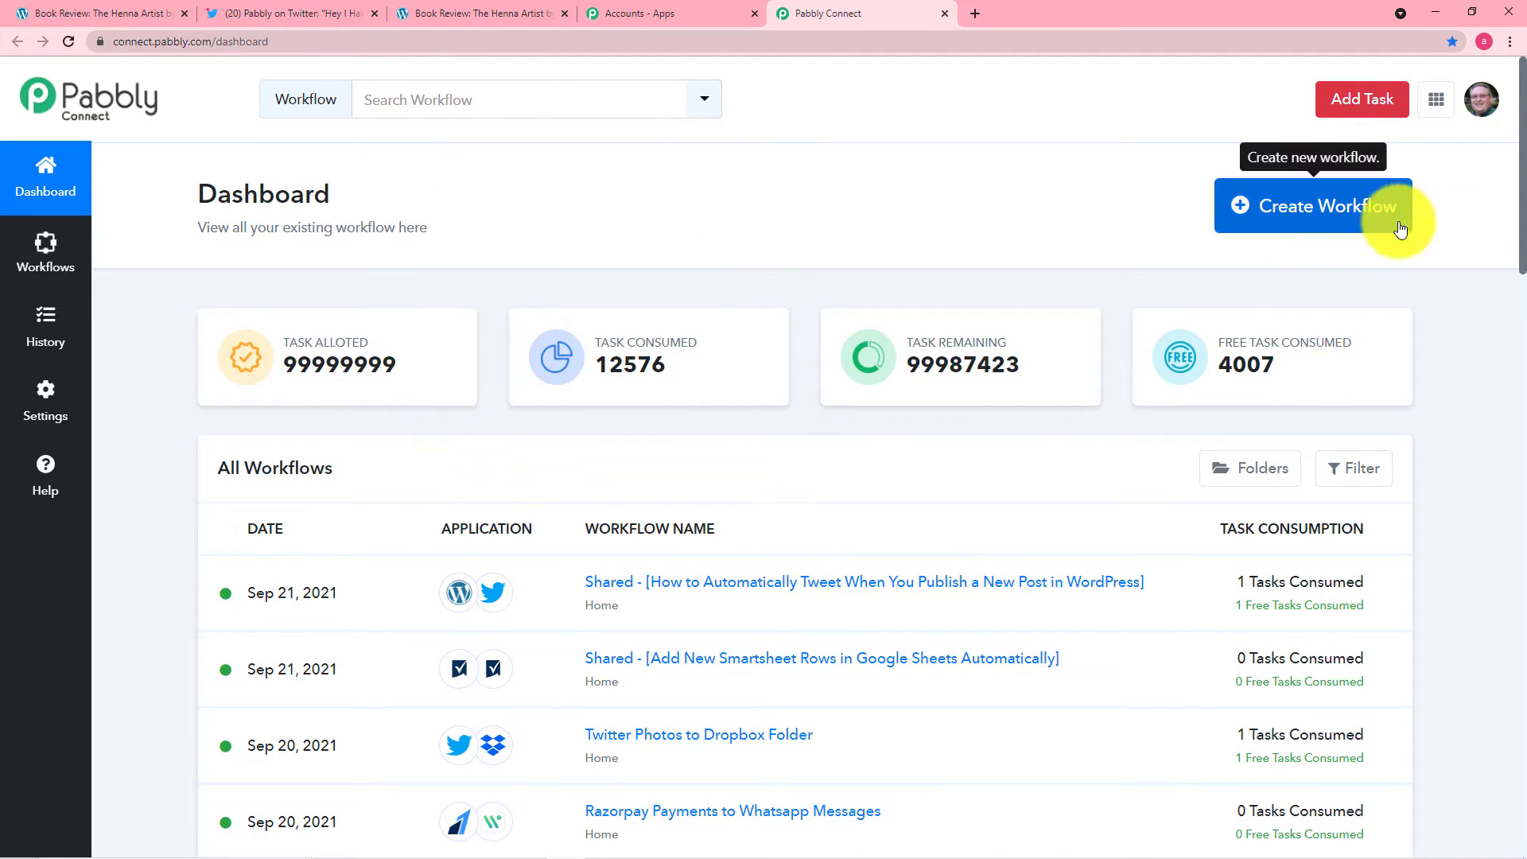
click(1292, 215)
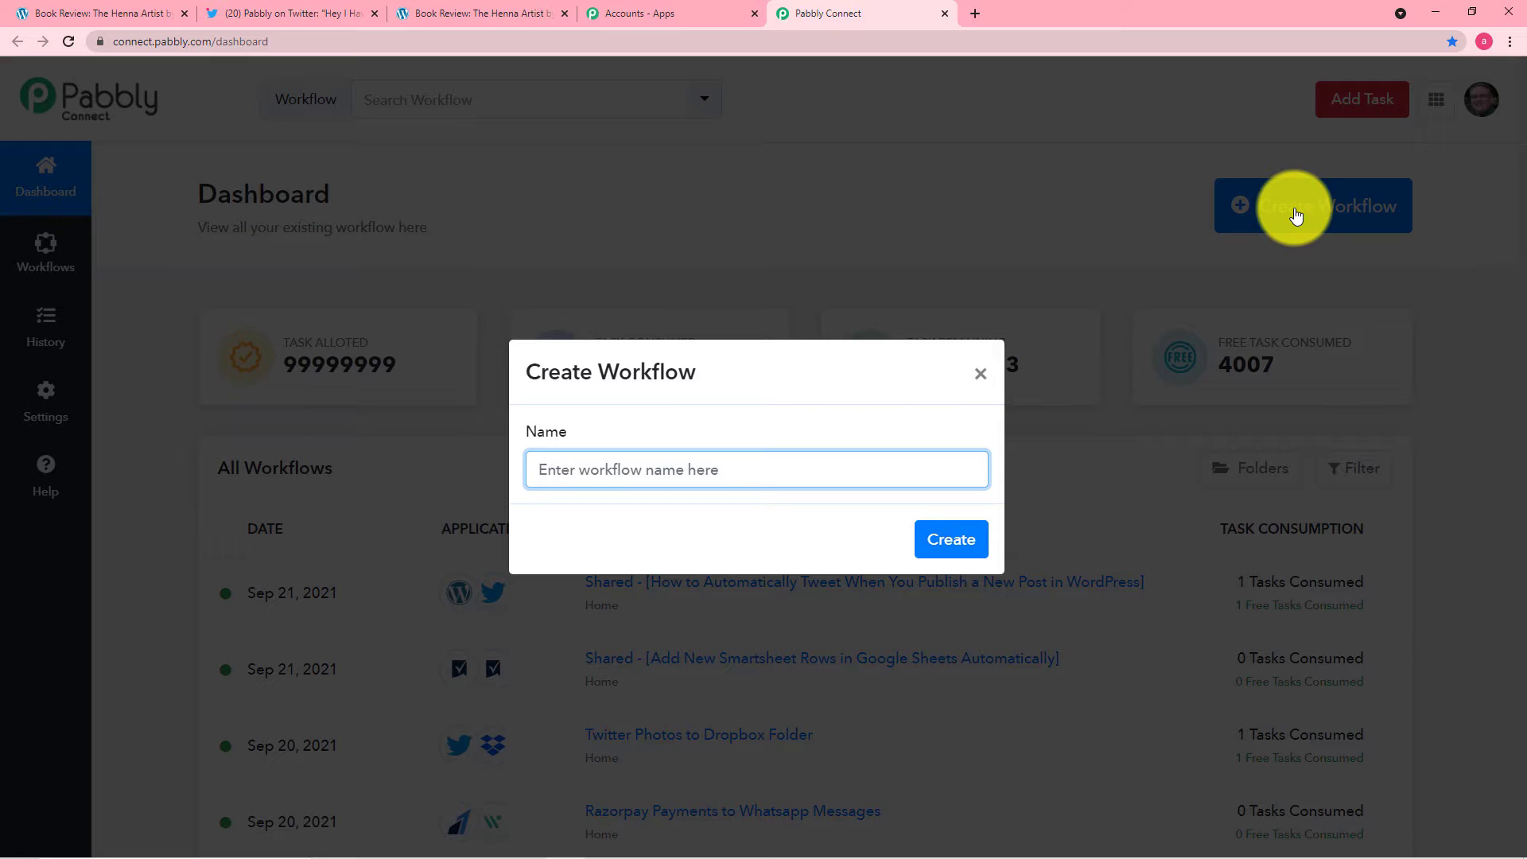
text(WordPress Blogs to Twitter)
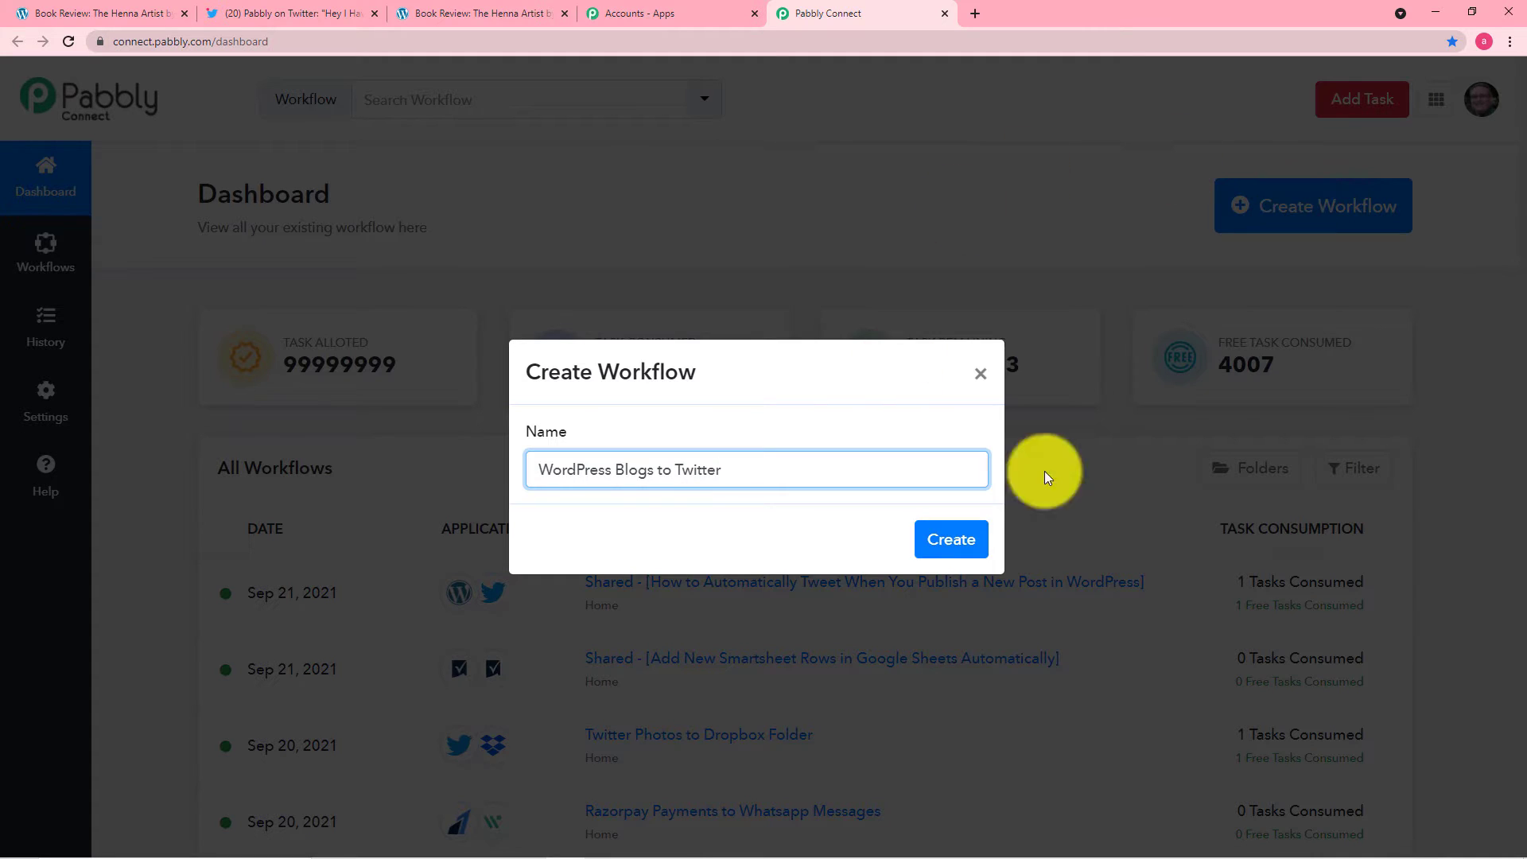
click(947, 549)
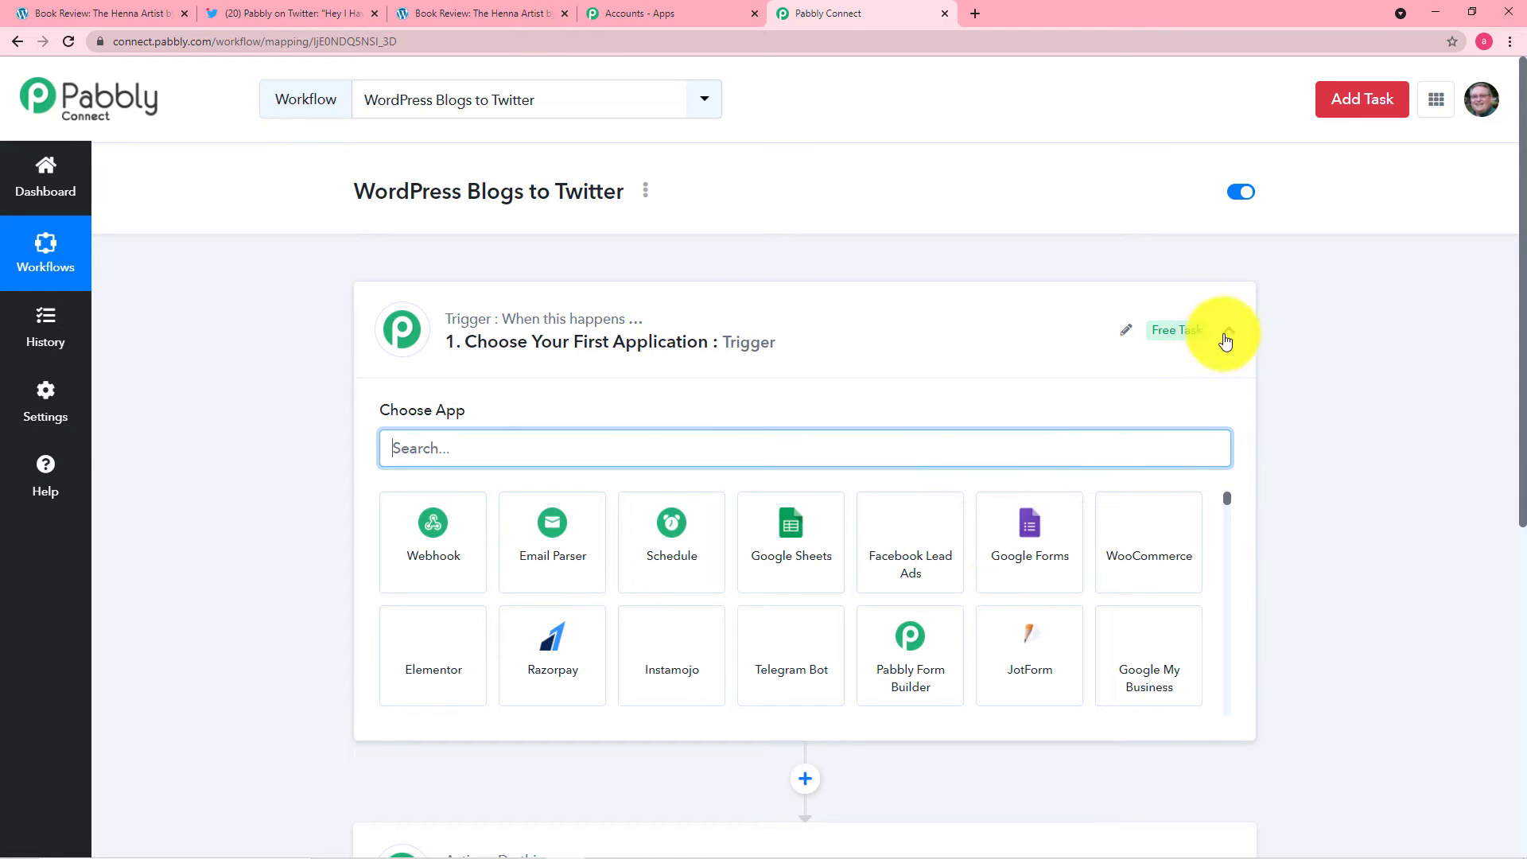
Choose WordPress as the trigger application of the workflow, searching for it with "Wor"
click(1226, 336)
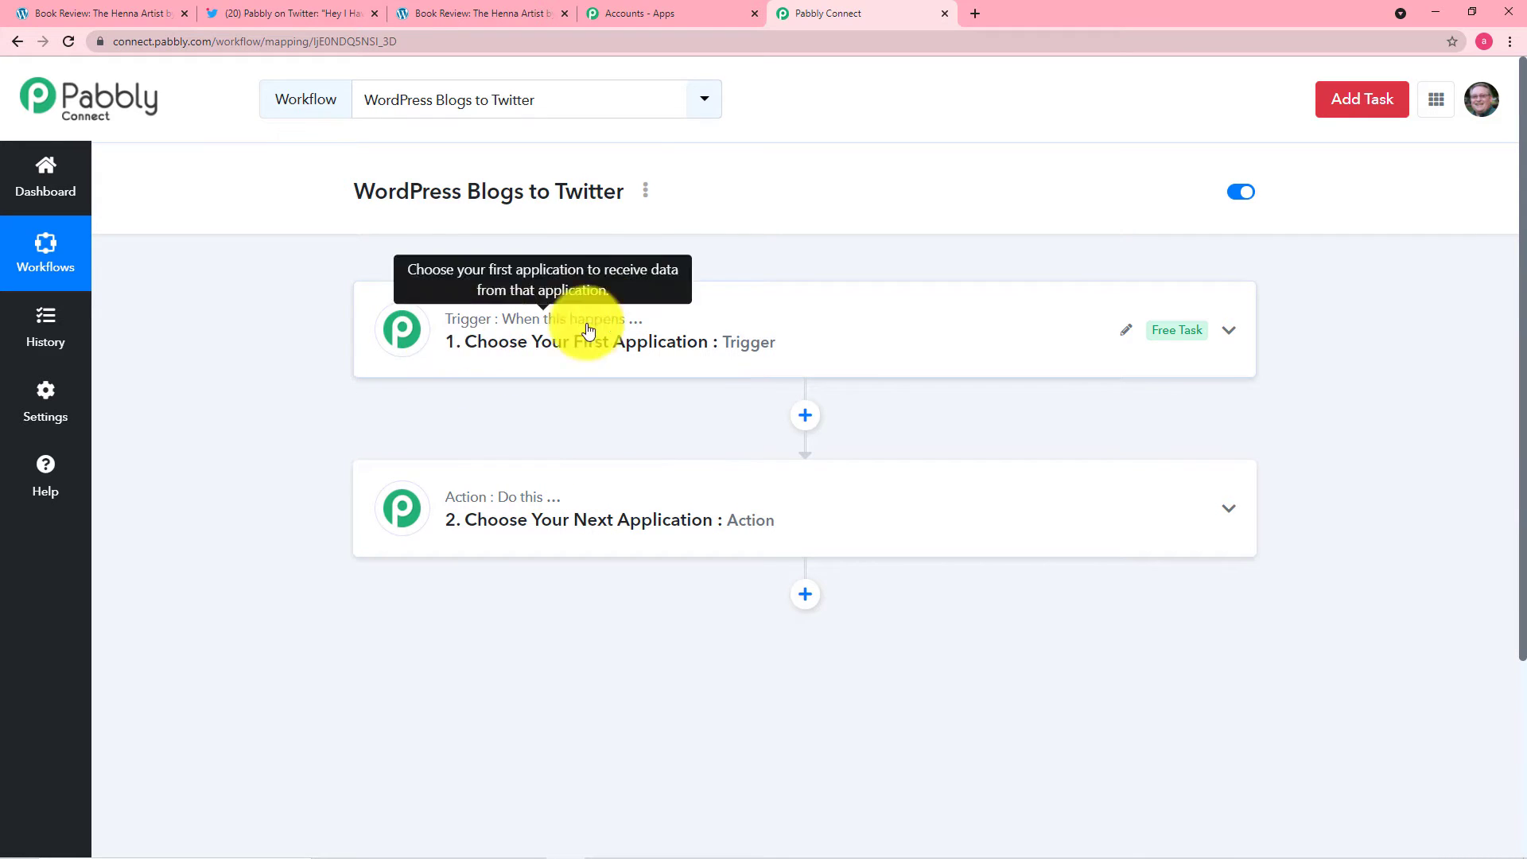
click(560, 334)
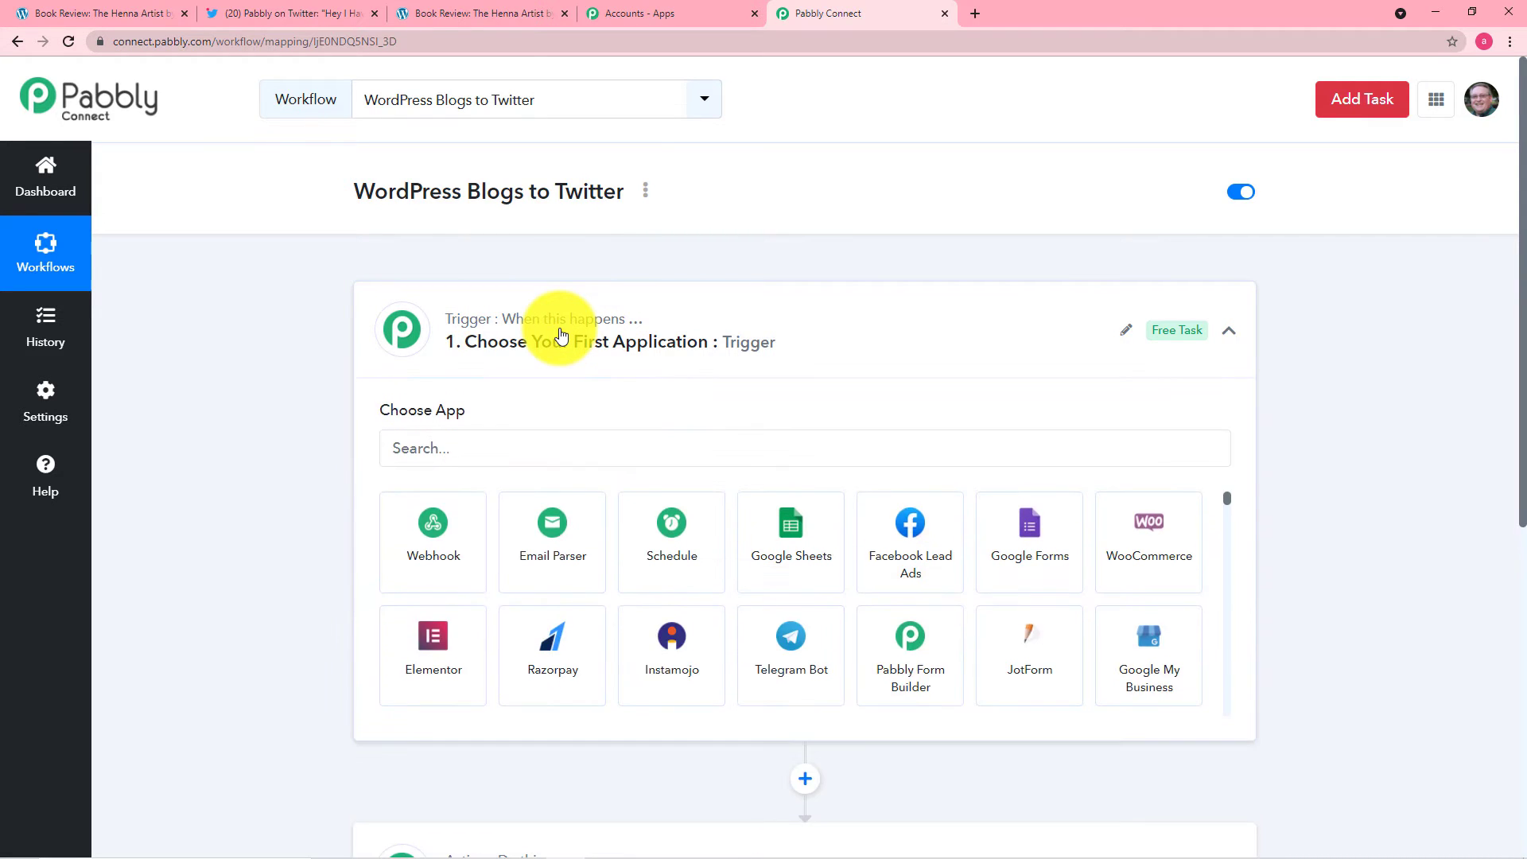
click(560, 451)
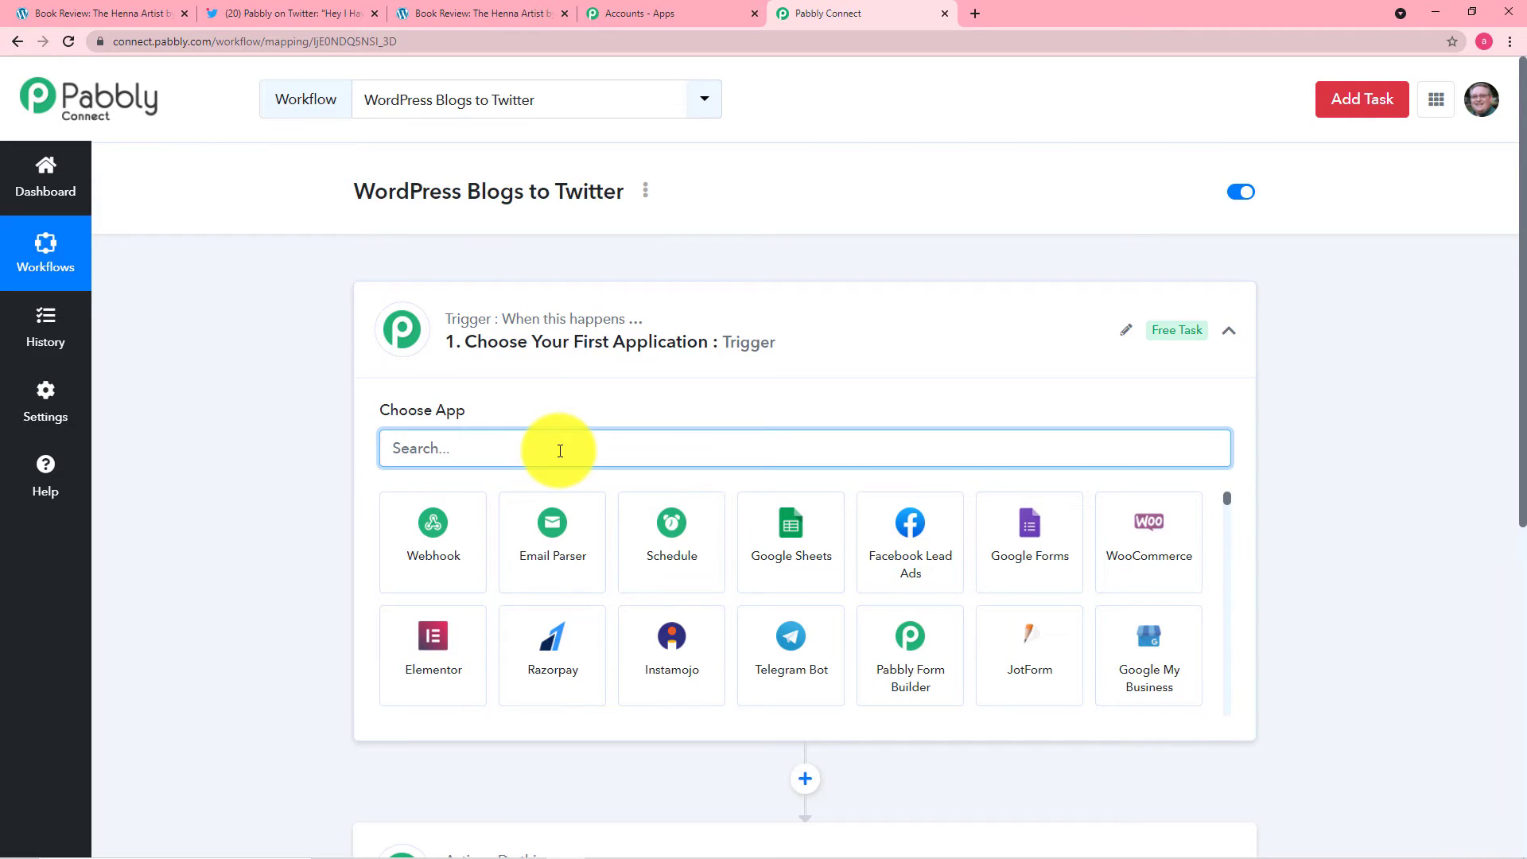
text(W)
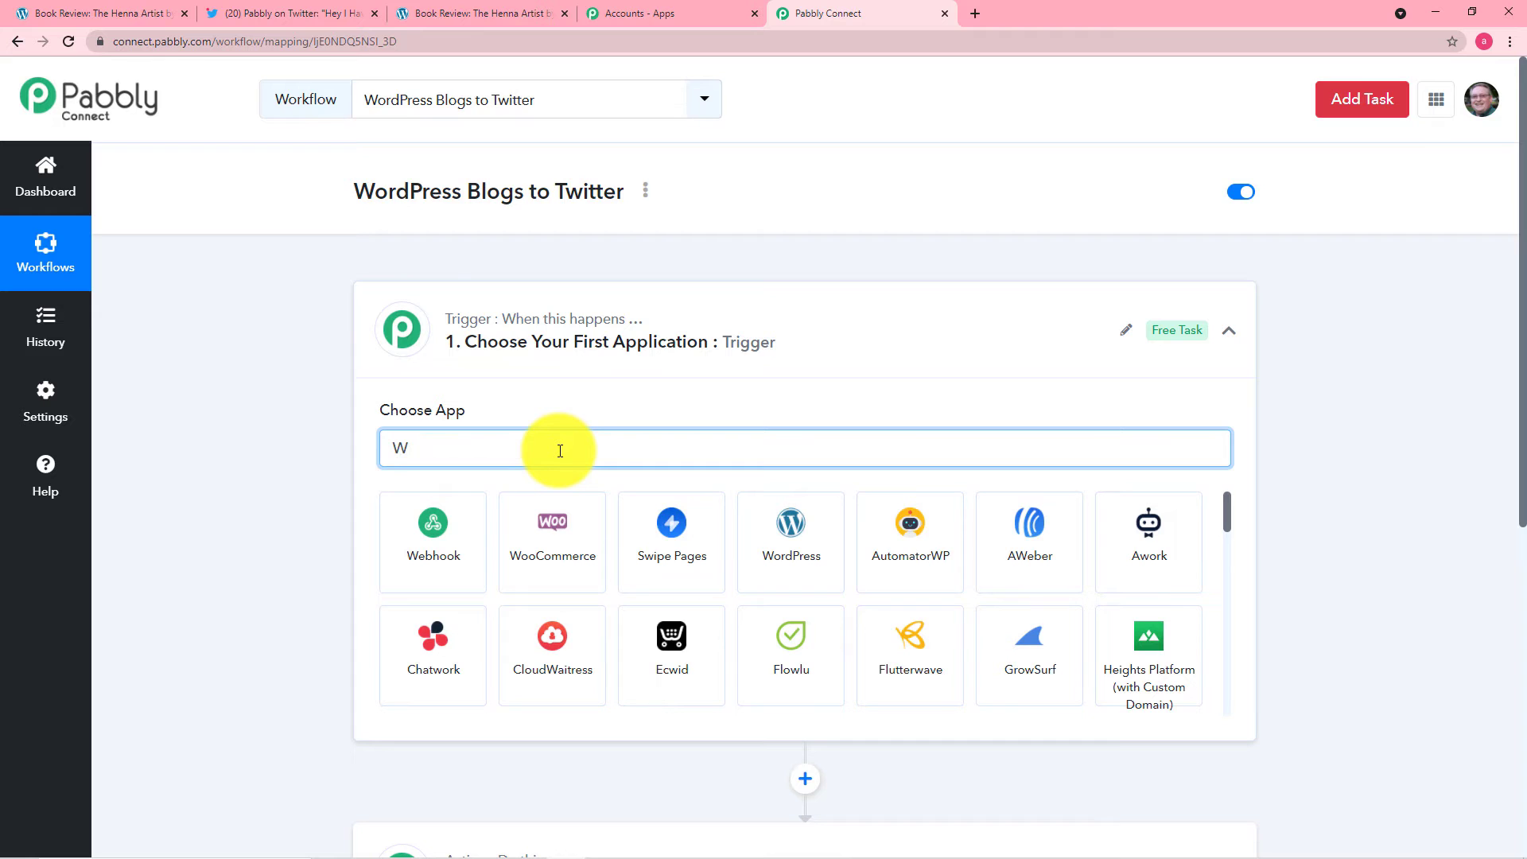
text(or)
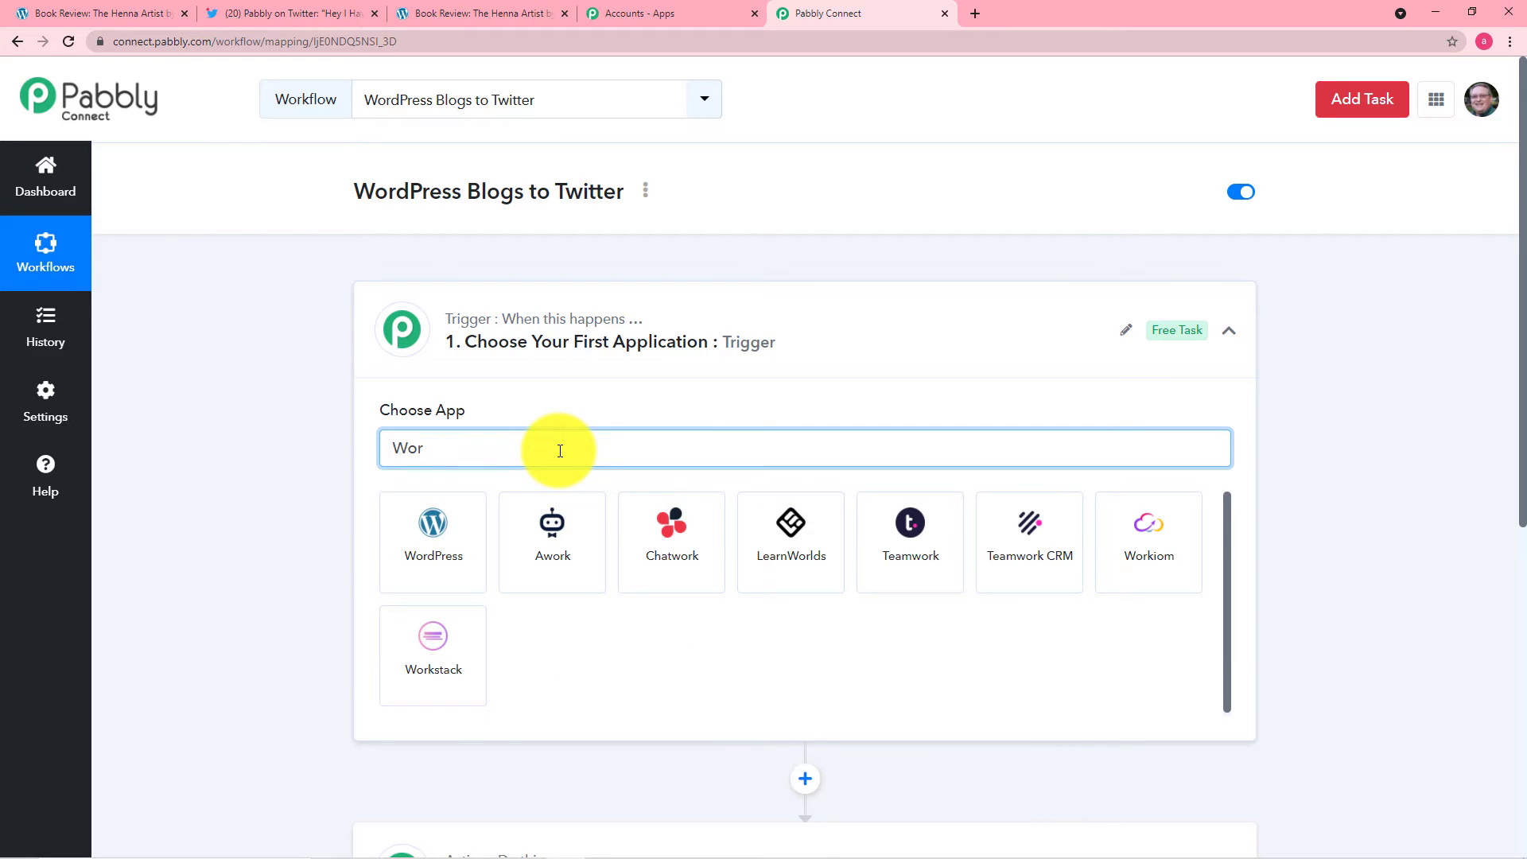
click(478, 553)
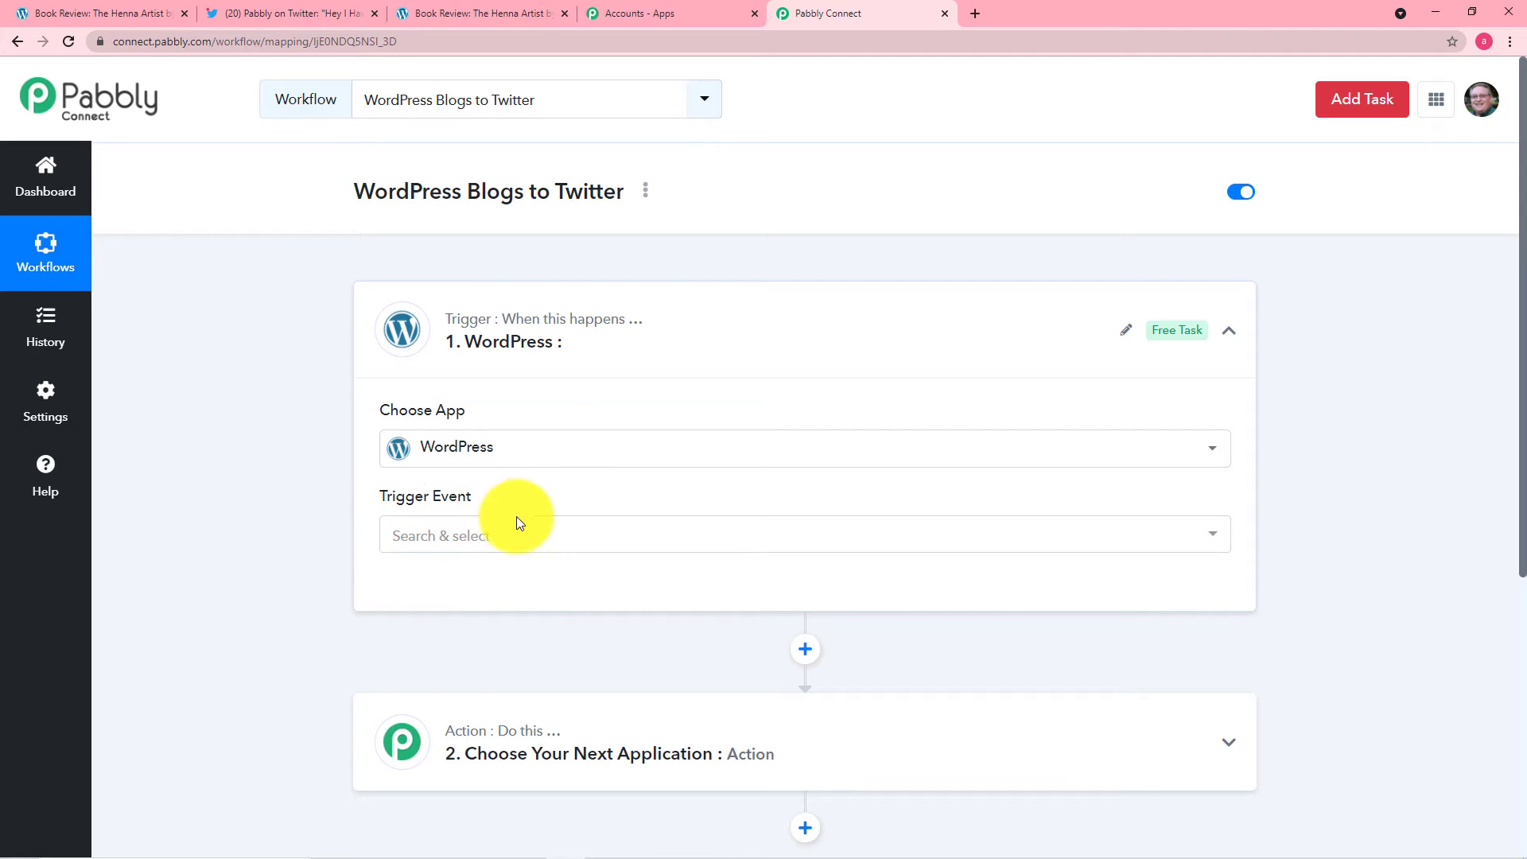
Set the WordPress trigger event to New Post Published
scroll(517, 517, down, 1)
click(524, 458)
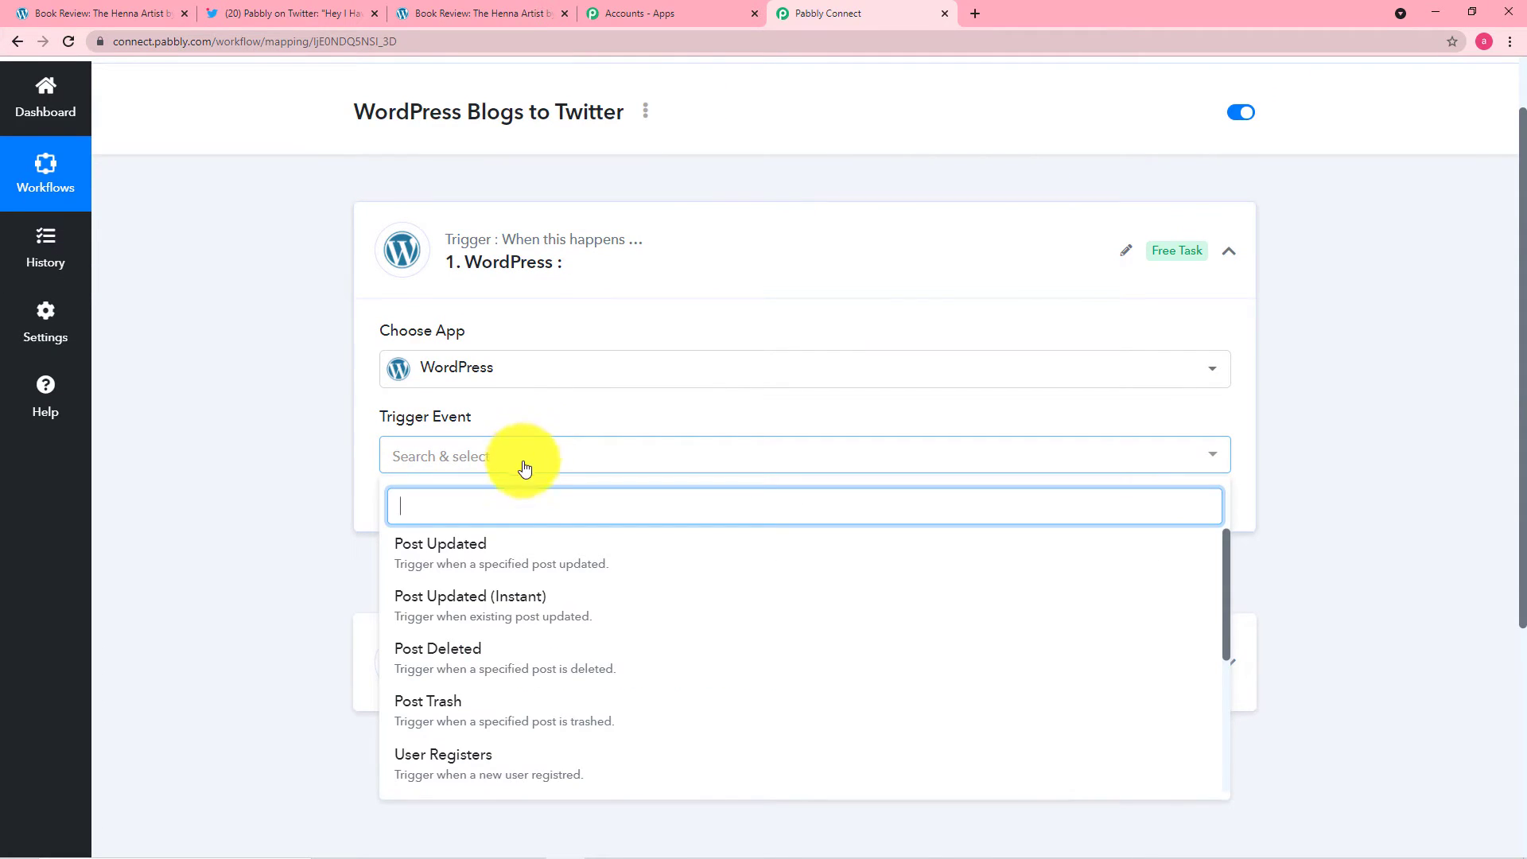
scroll(546, 651, down, 1)
scroll(545, 650, down, 3)
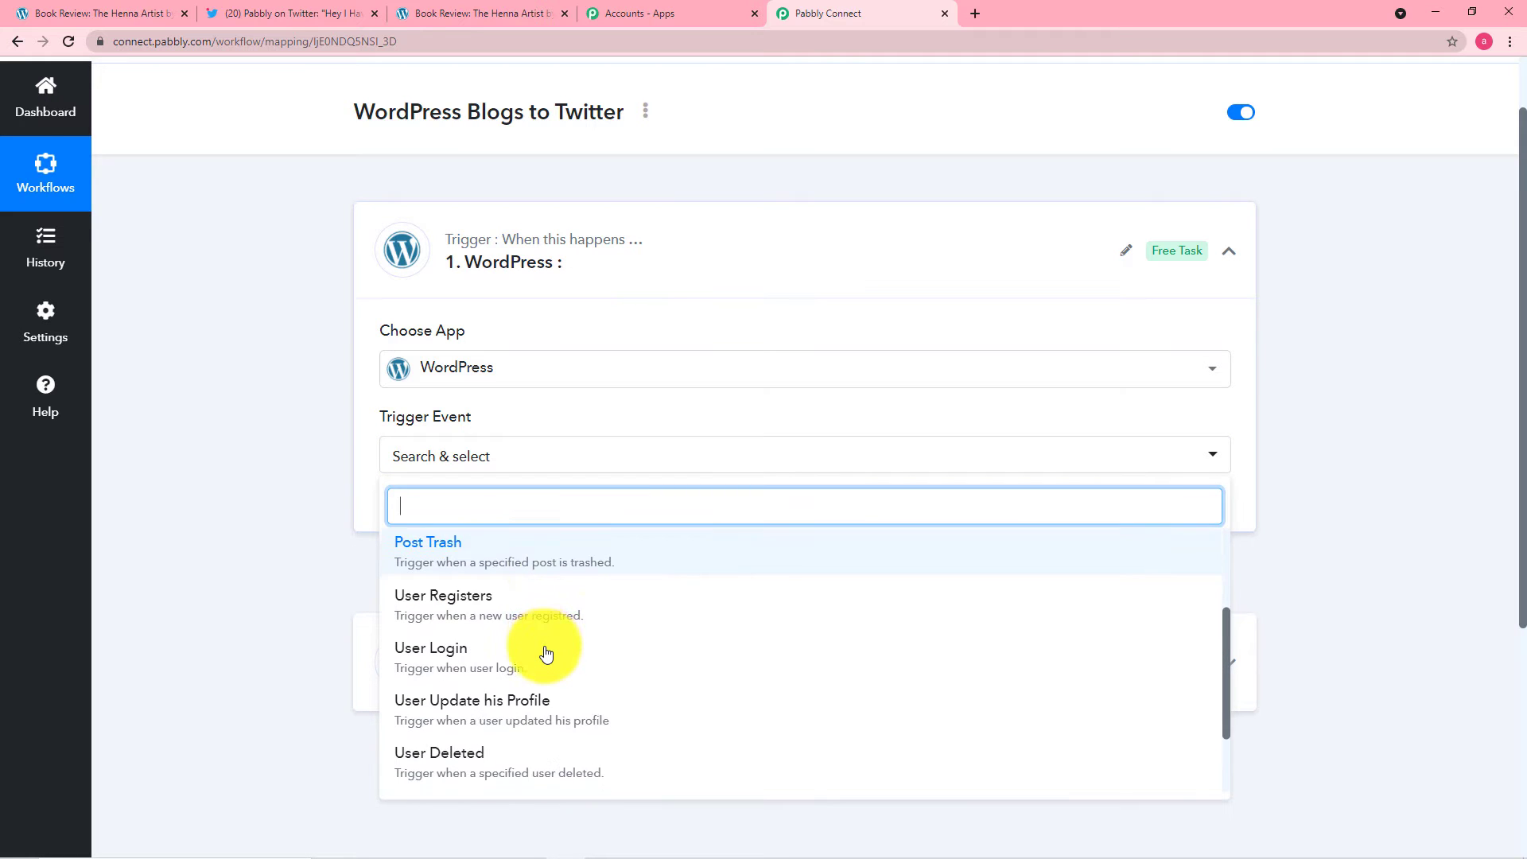
click(443, 762)
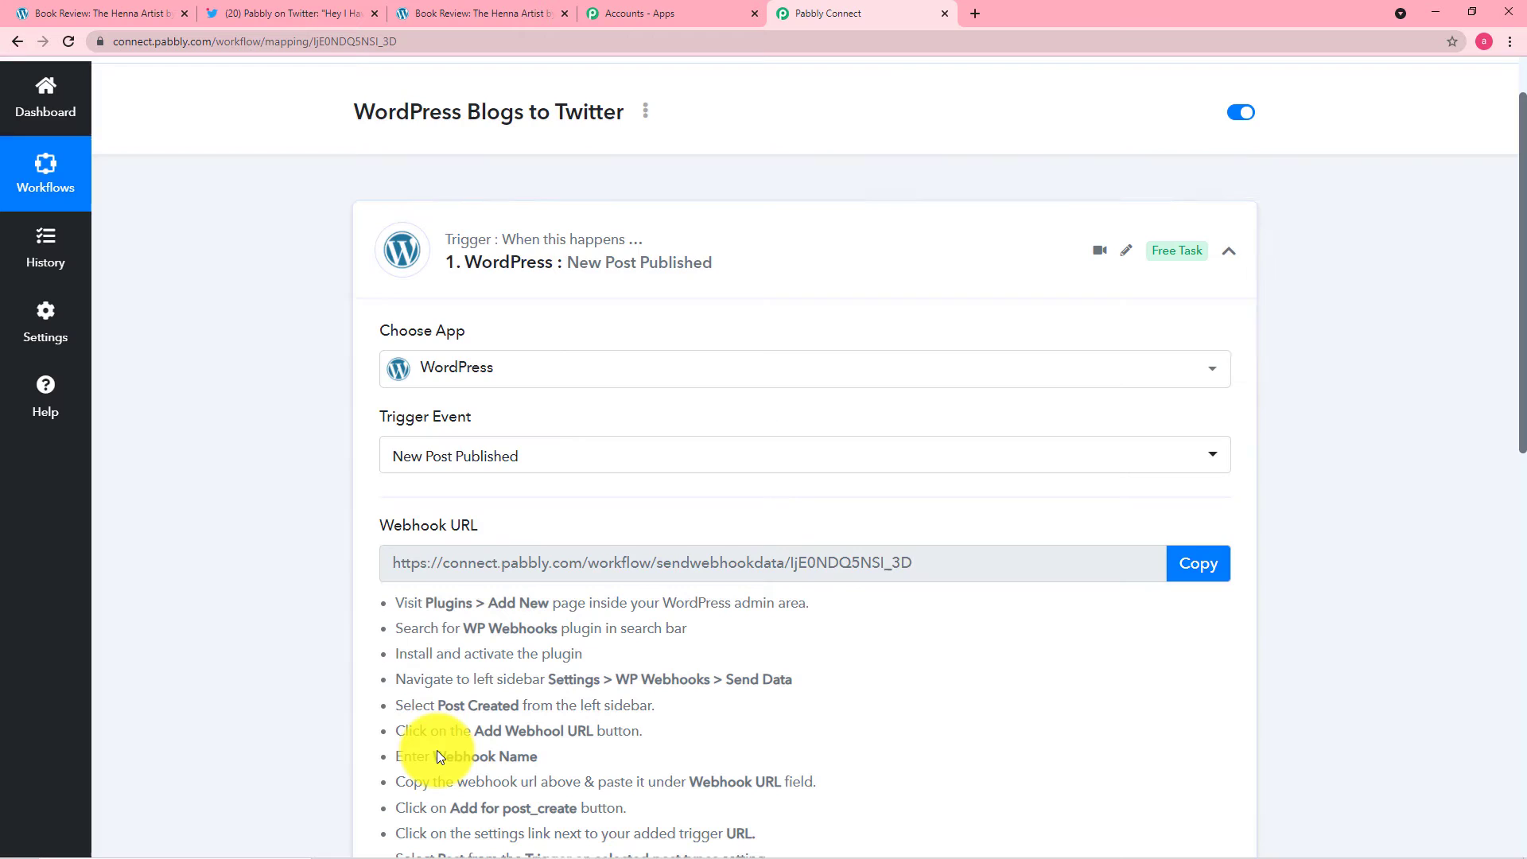
Copy the webhook URL of the WordPress trigger
scroll(295, 525, down, 1)
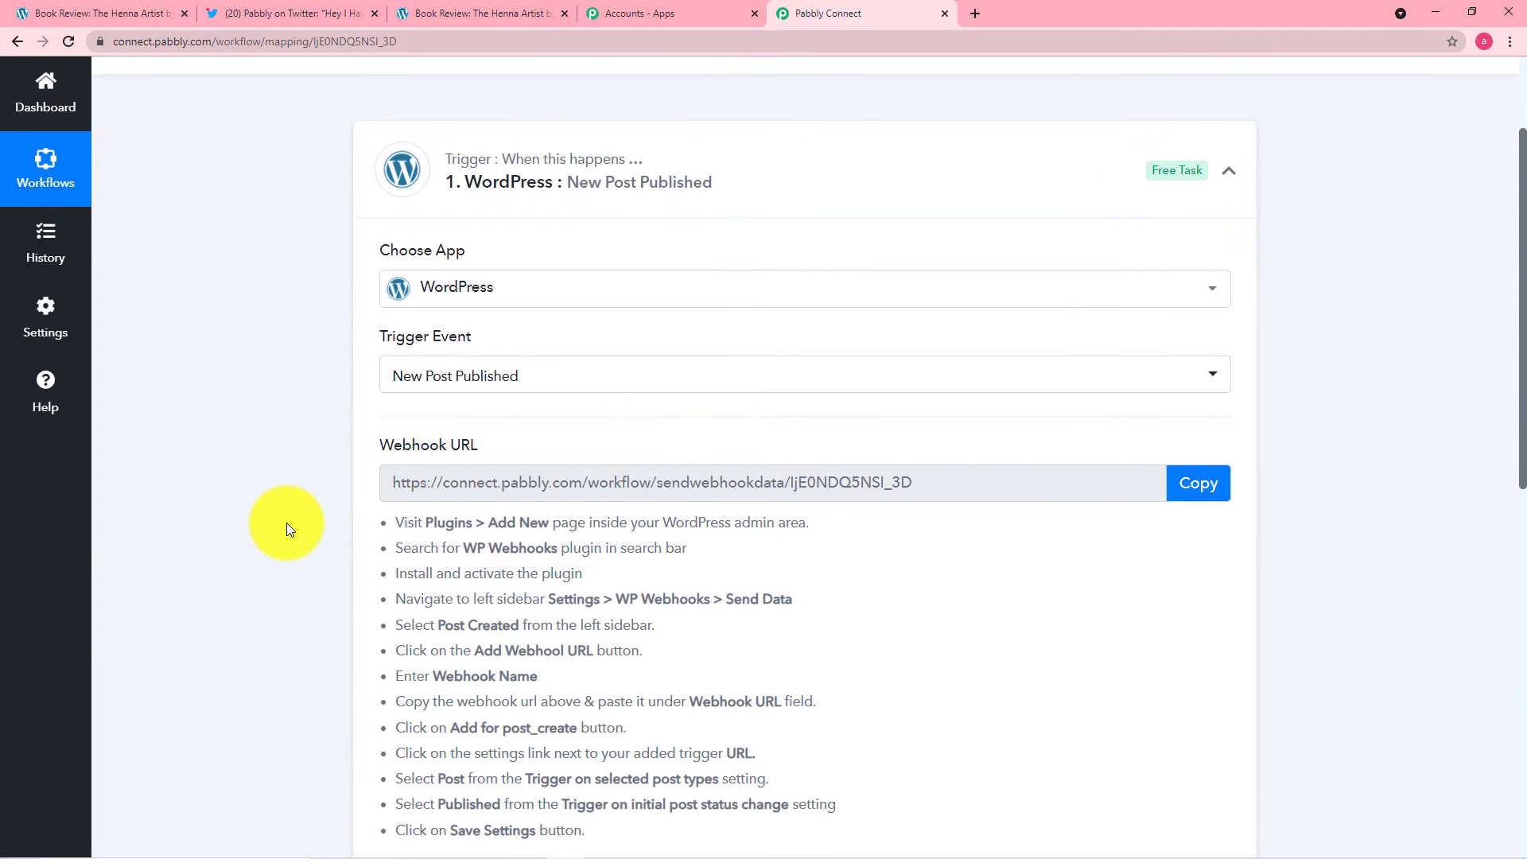
scroll(286, 523, down, 1)
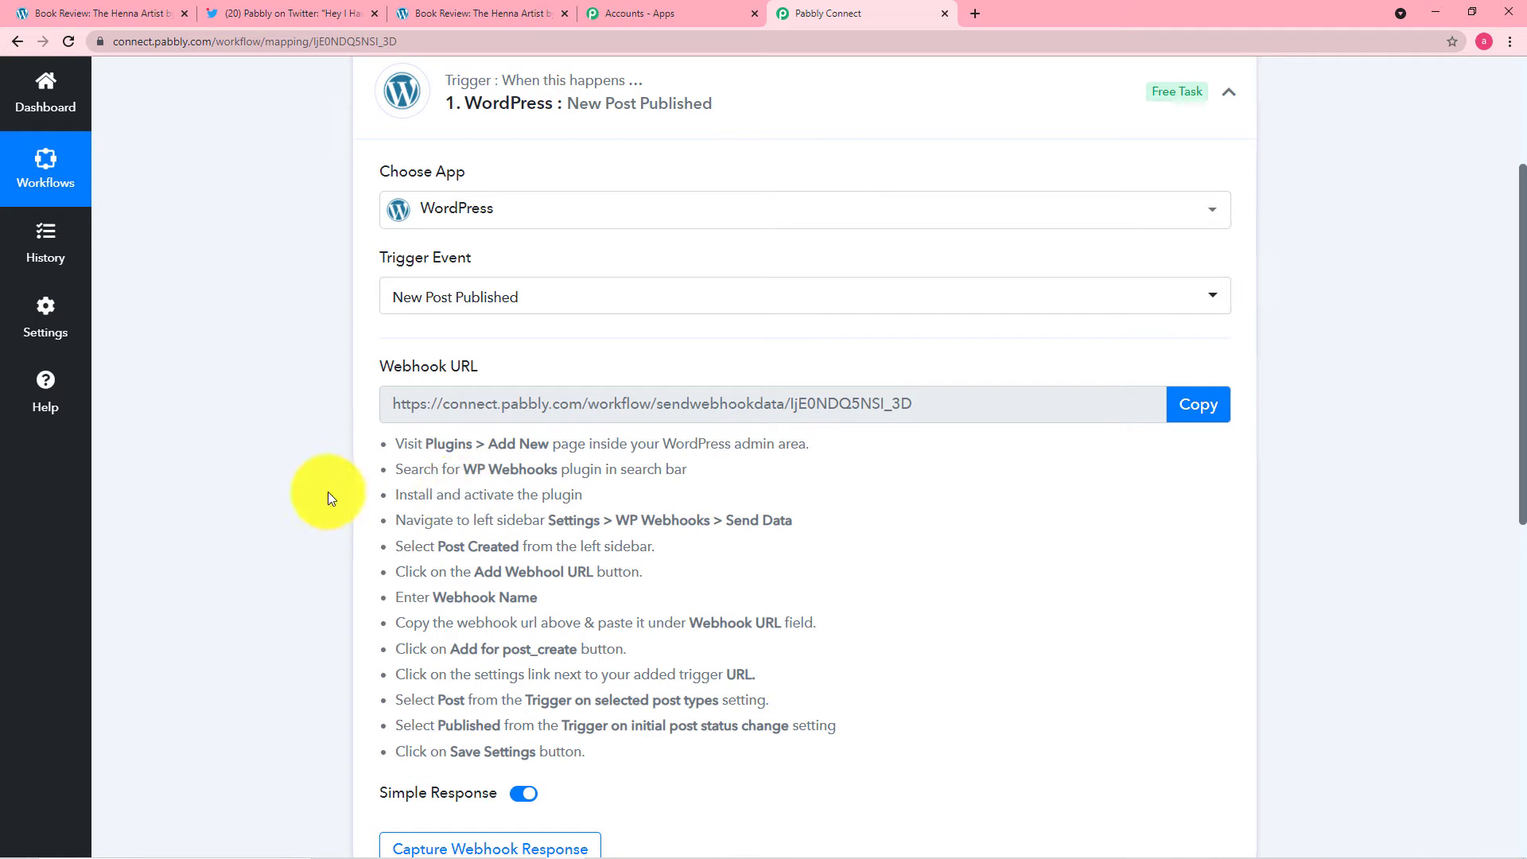
click(1202, 419)
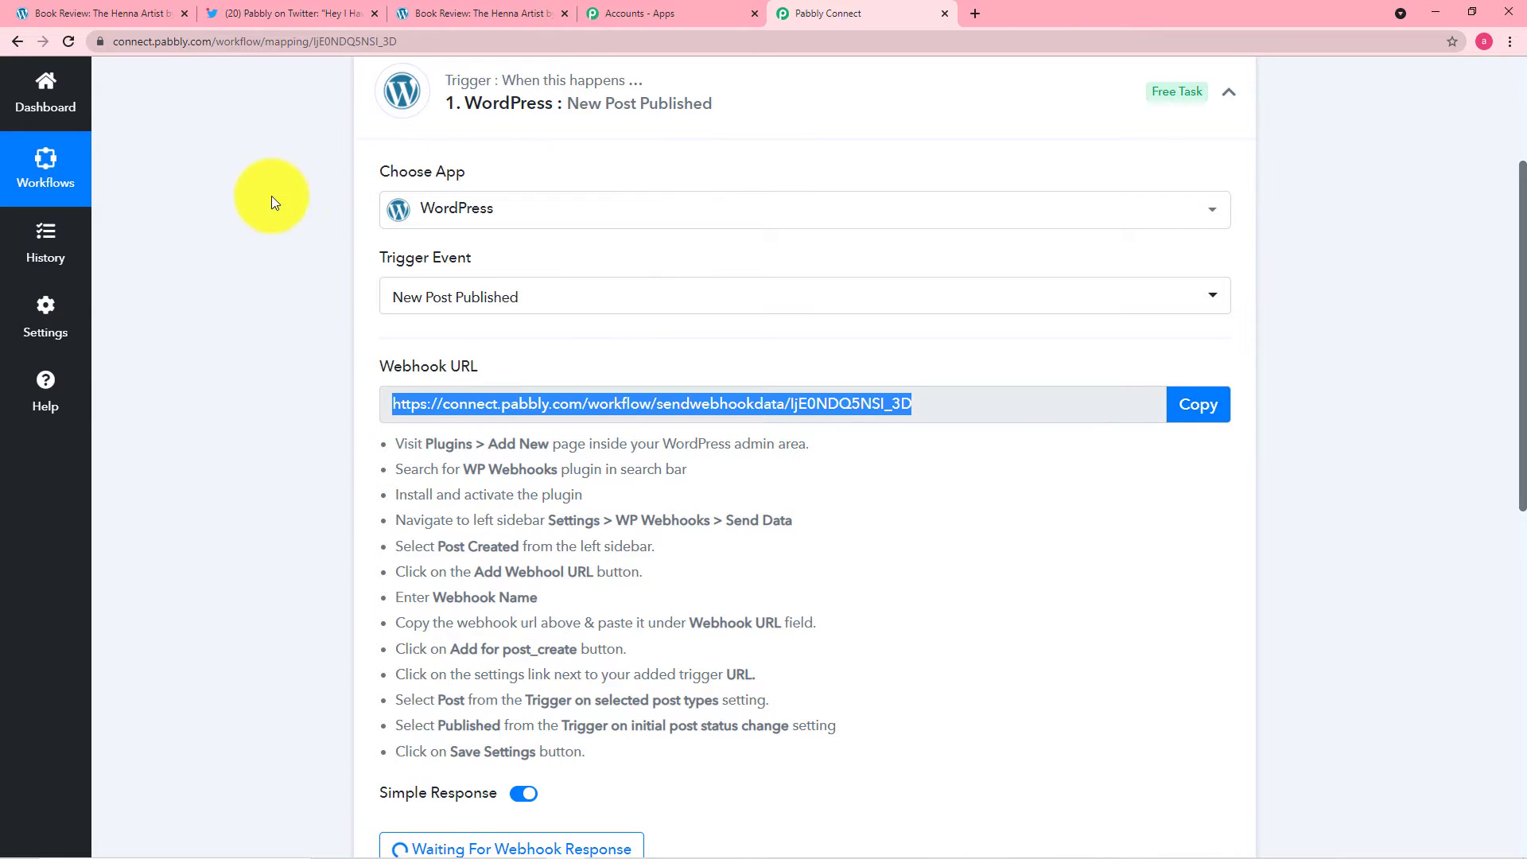
Switch to the Ultimate Review WordPress site and open the page for adding new plugins in its admin area
click(74, 12)
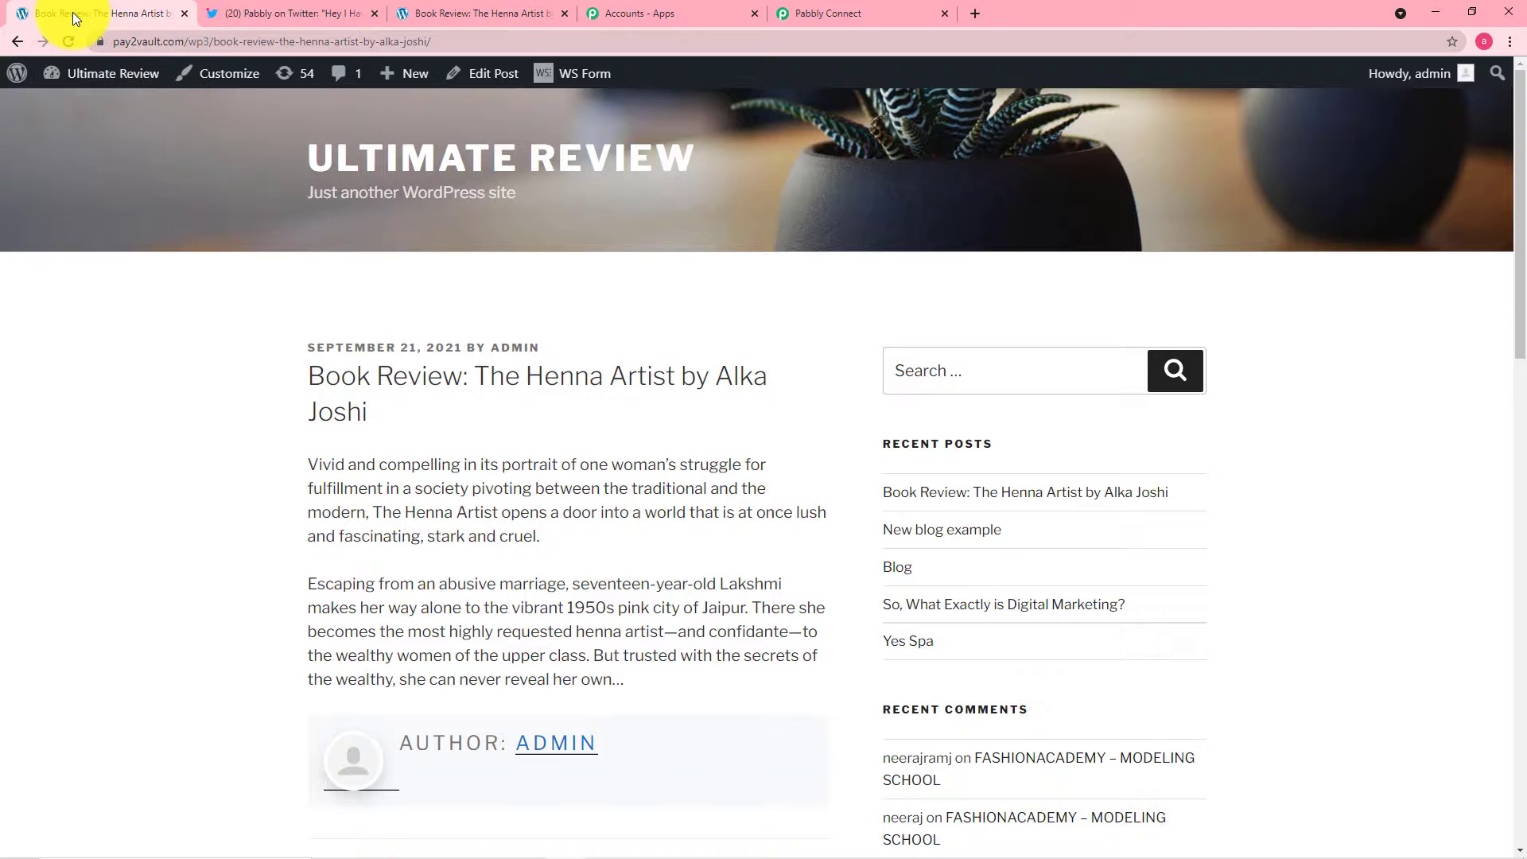
click(22, 80)
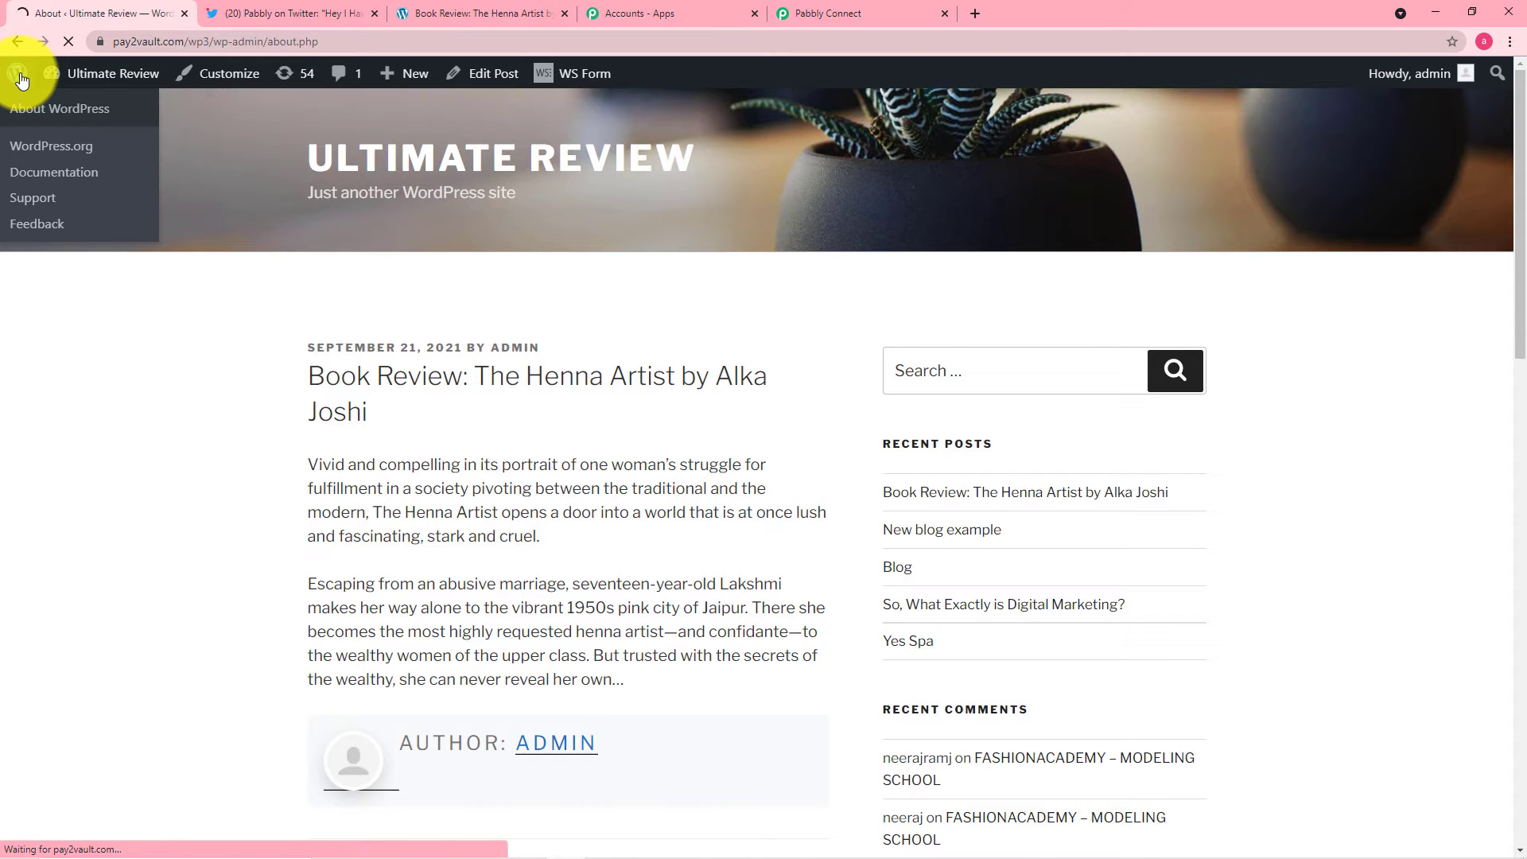
scroll(14, 85, down, 1)
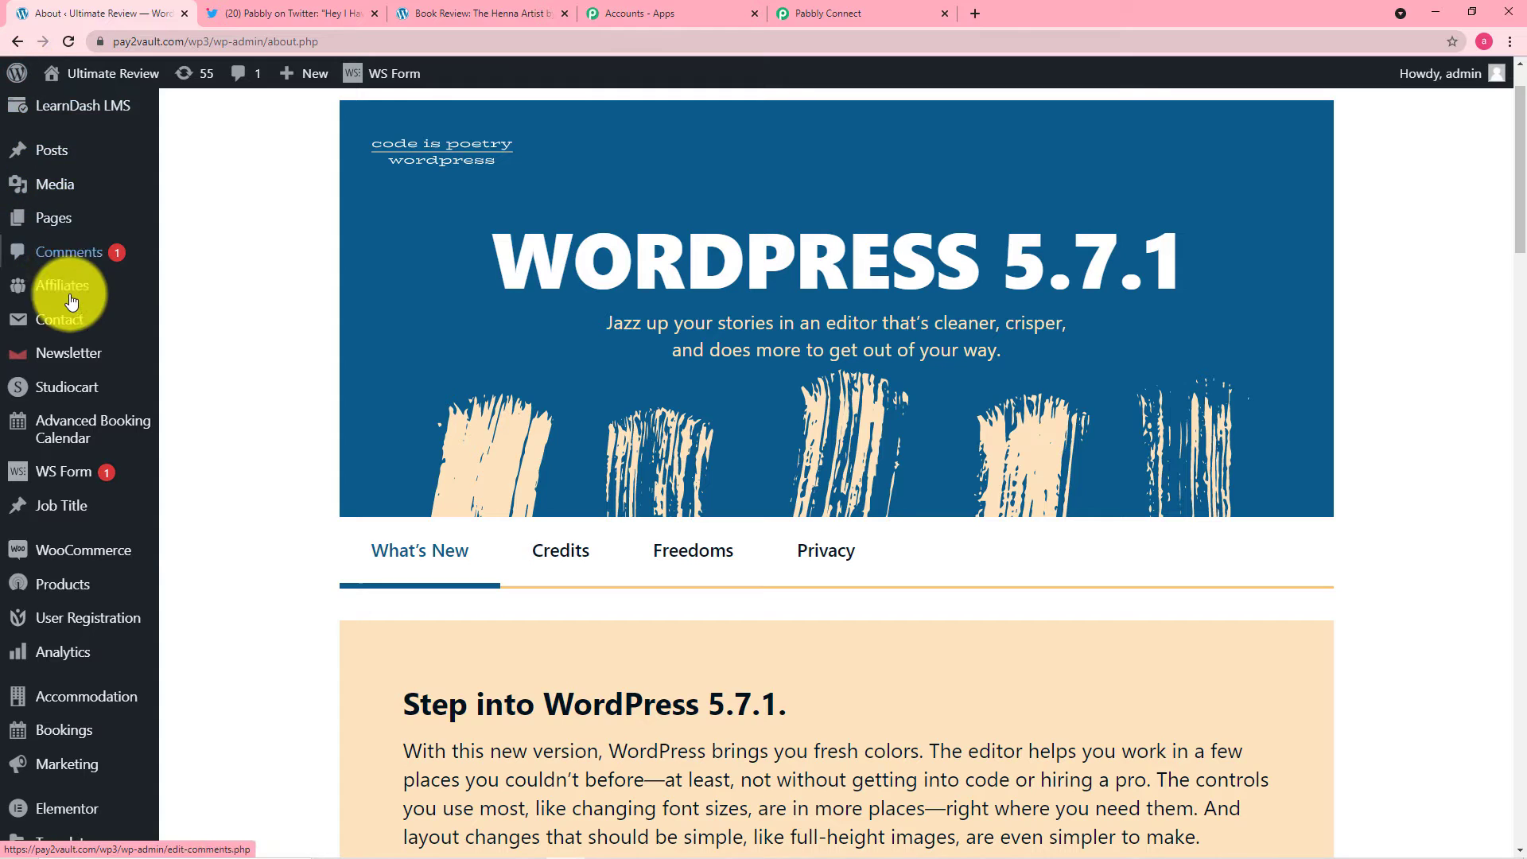
mouse_move(58, 273)
scroll(68, 294, down, 1)
scroll(72, 304, up, 3)
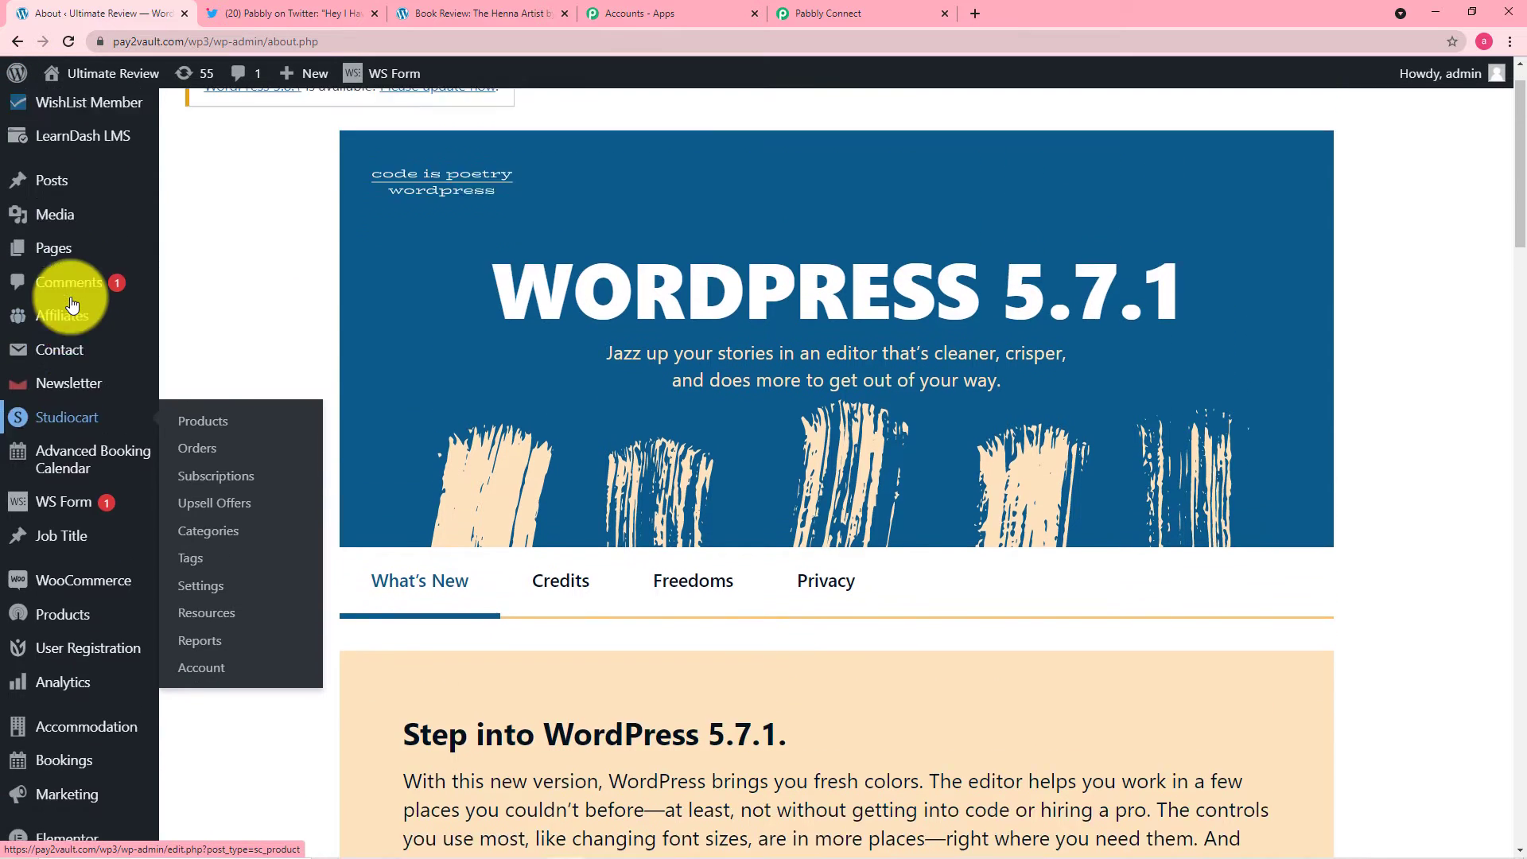
scroll(72, 305, down, 5)
scroll(59, 286, up, 4)
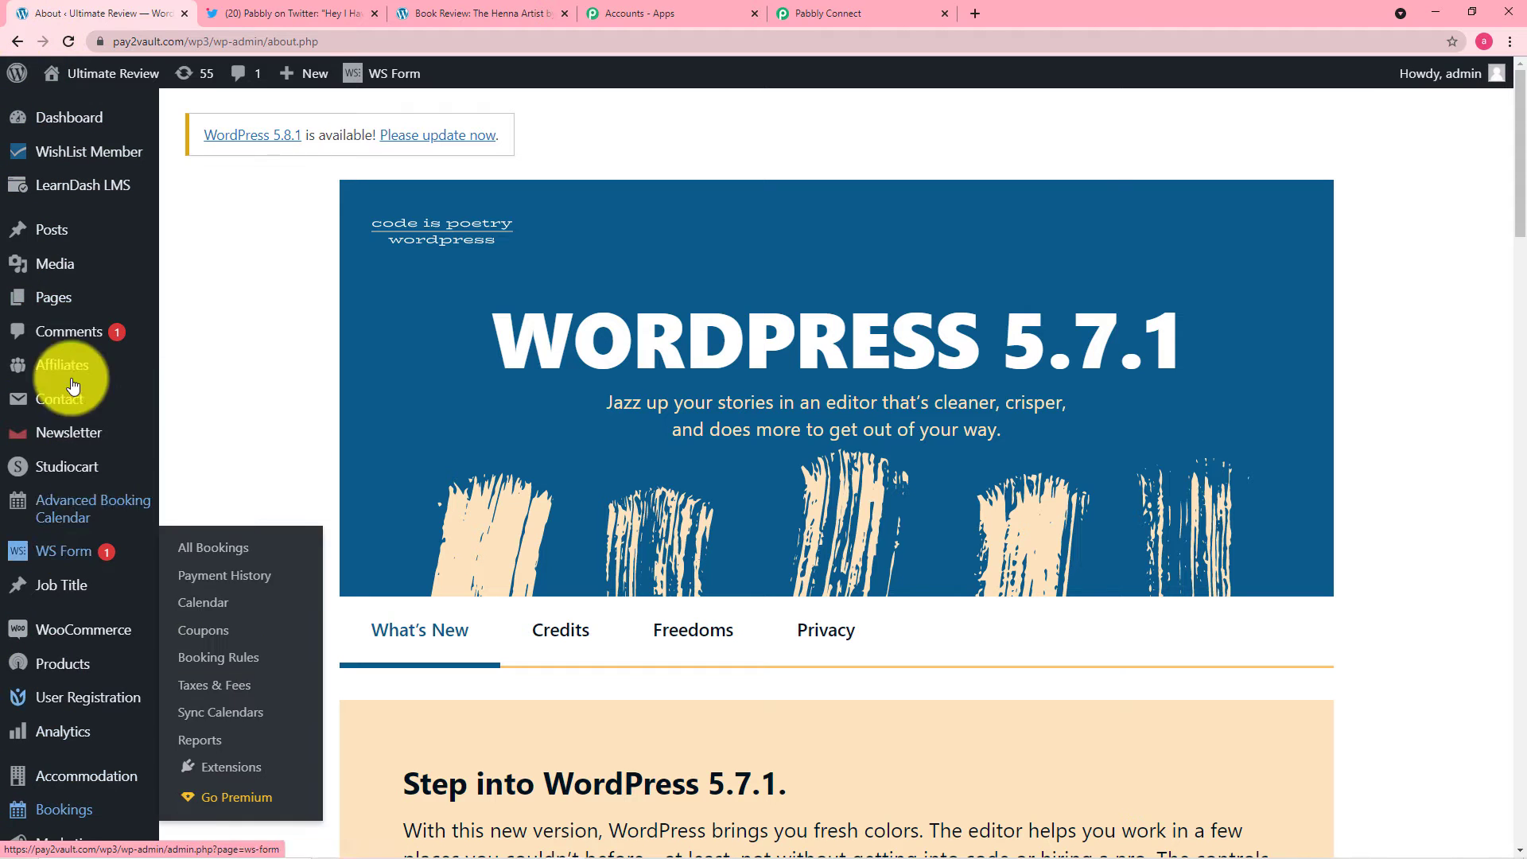
scroll(75, 647, down, 5)
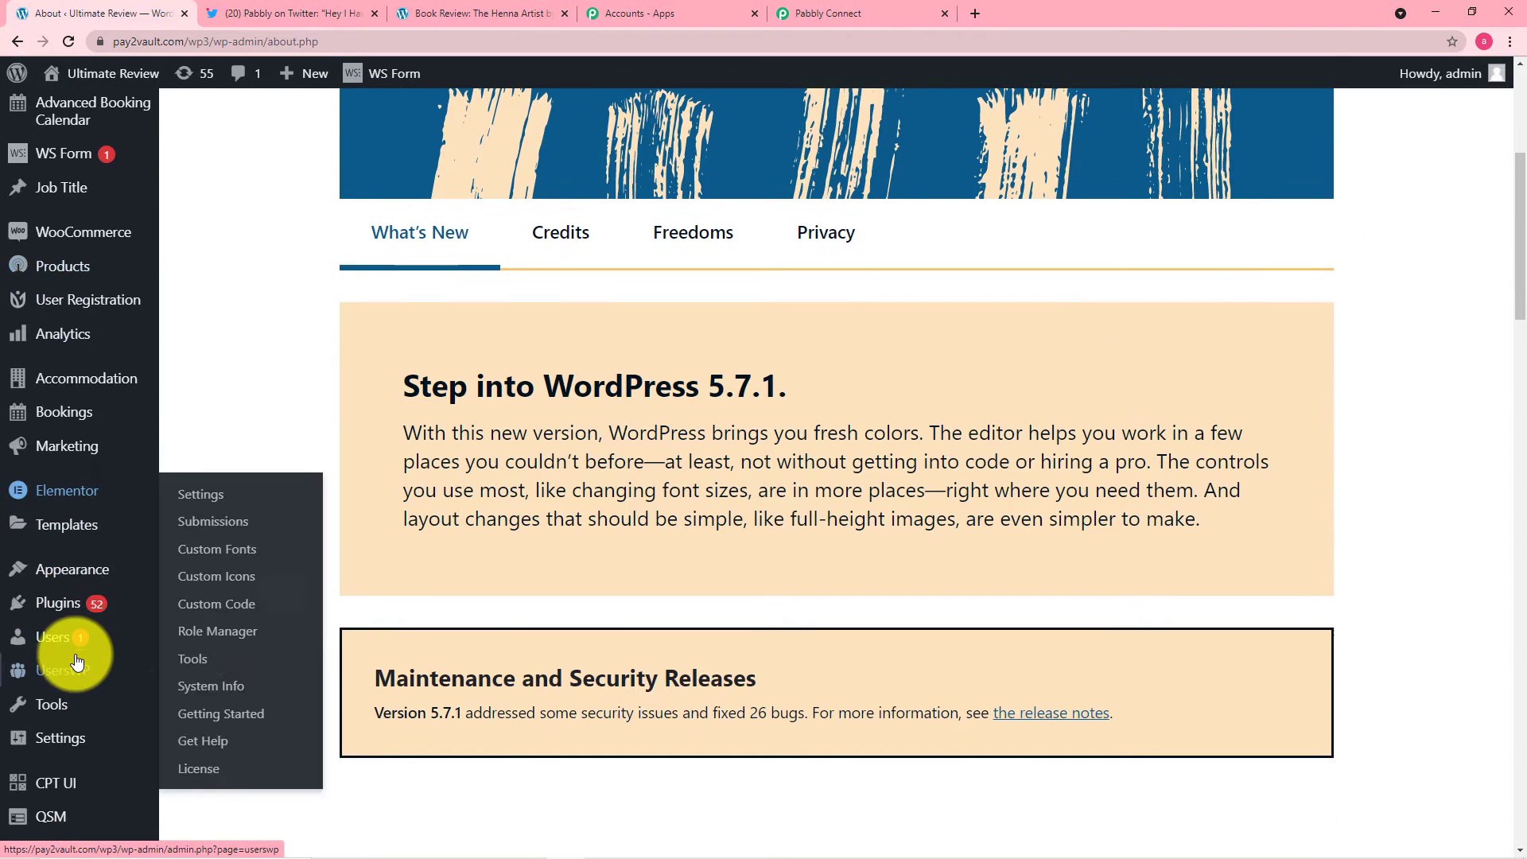
mouse_move(75, 597)
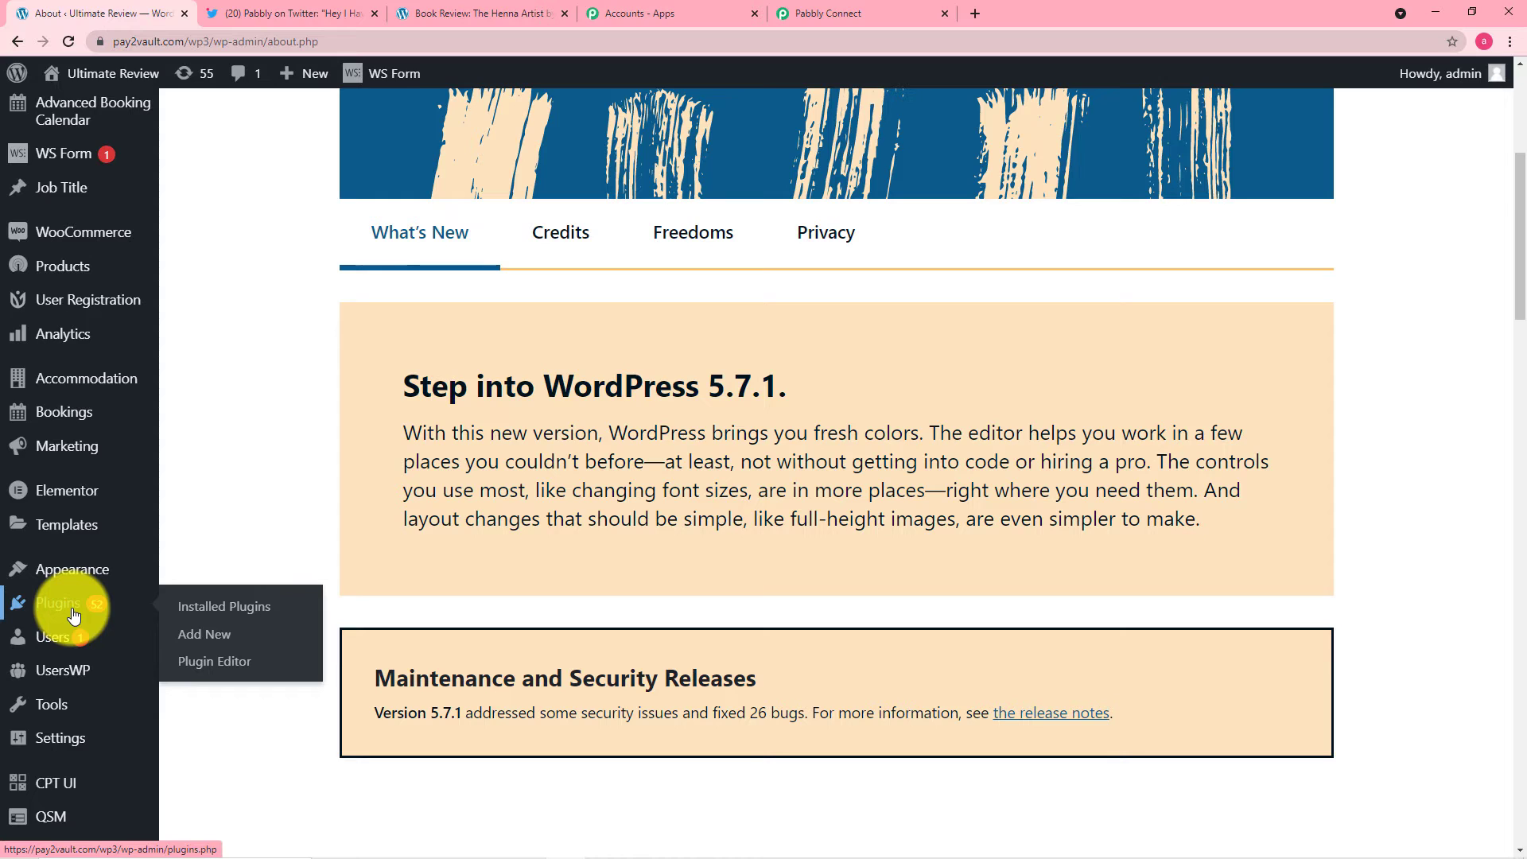
click(204, 637)
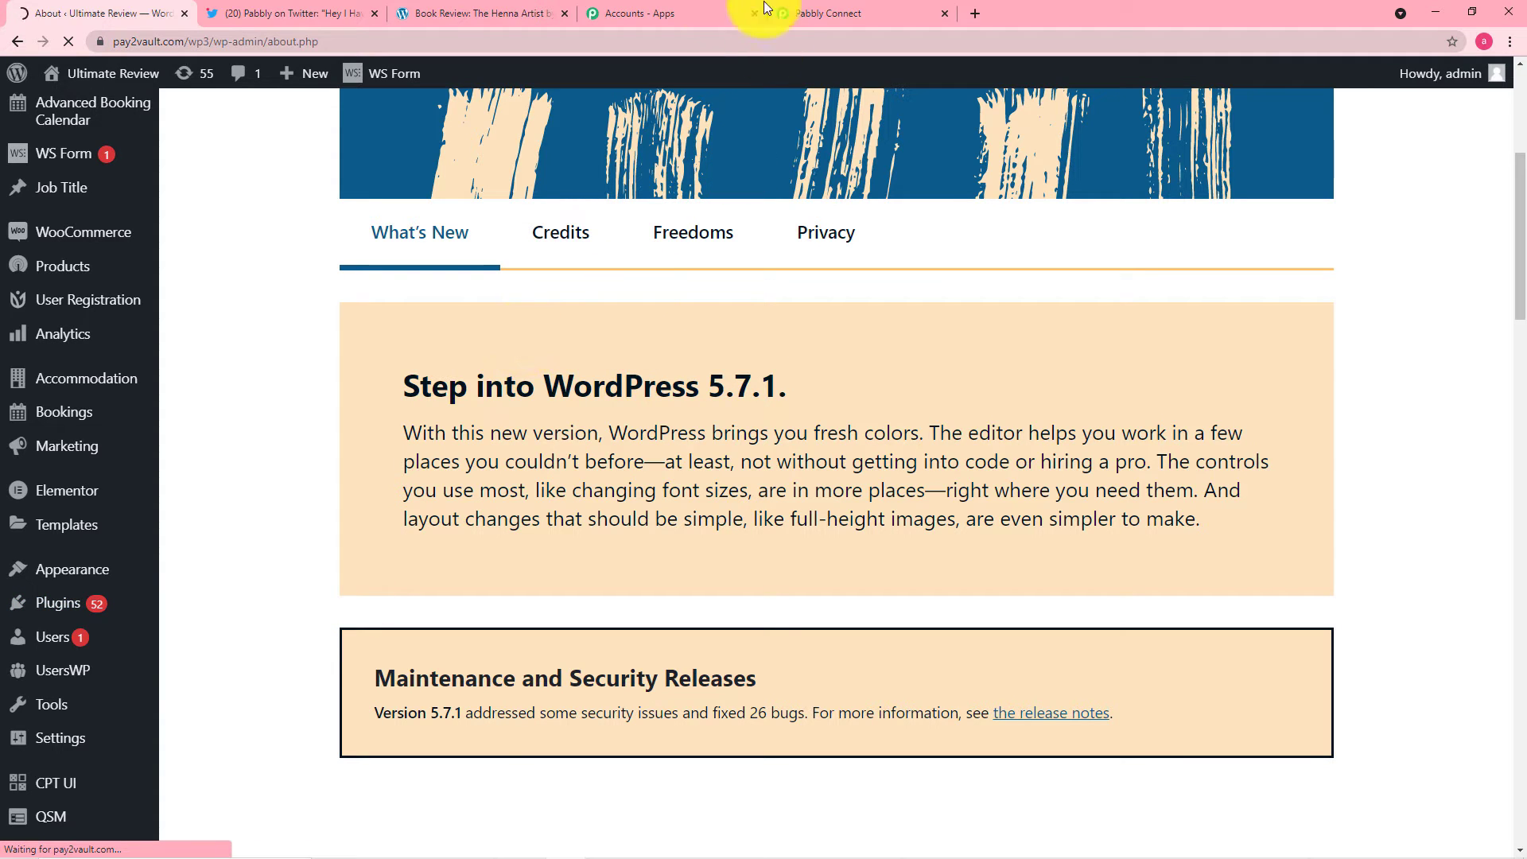
Compare the webhook setup instructions in Pabbly Connect with the WordPress Add Plugins page and admin navigation
click(847, 22)
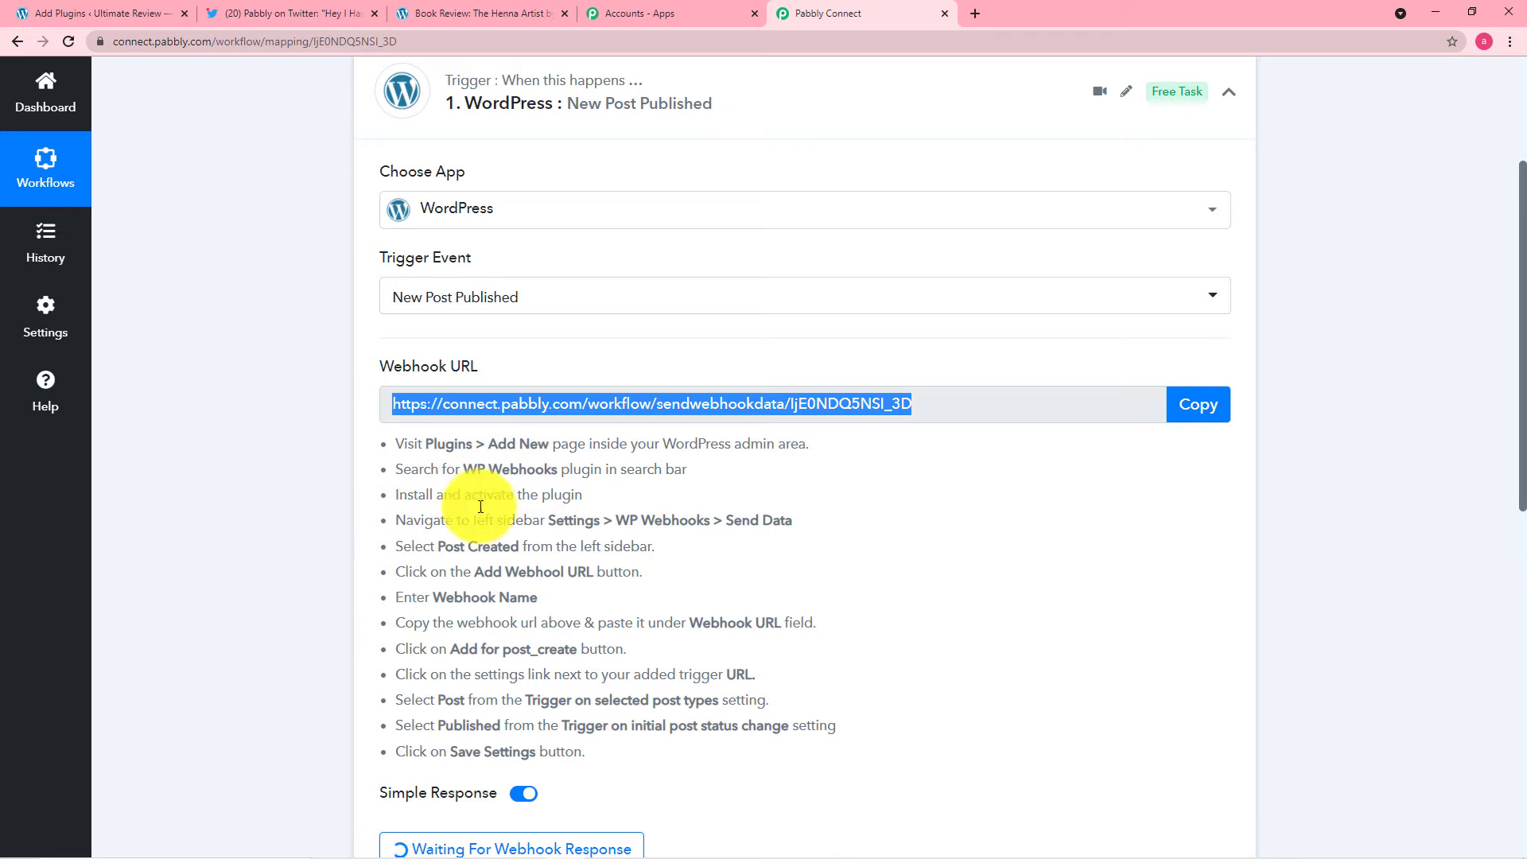
click(92, 10)
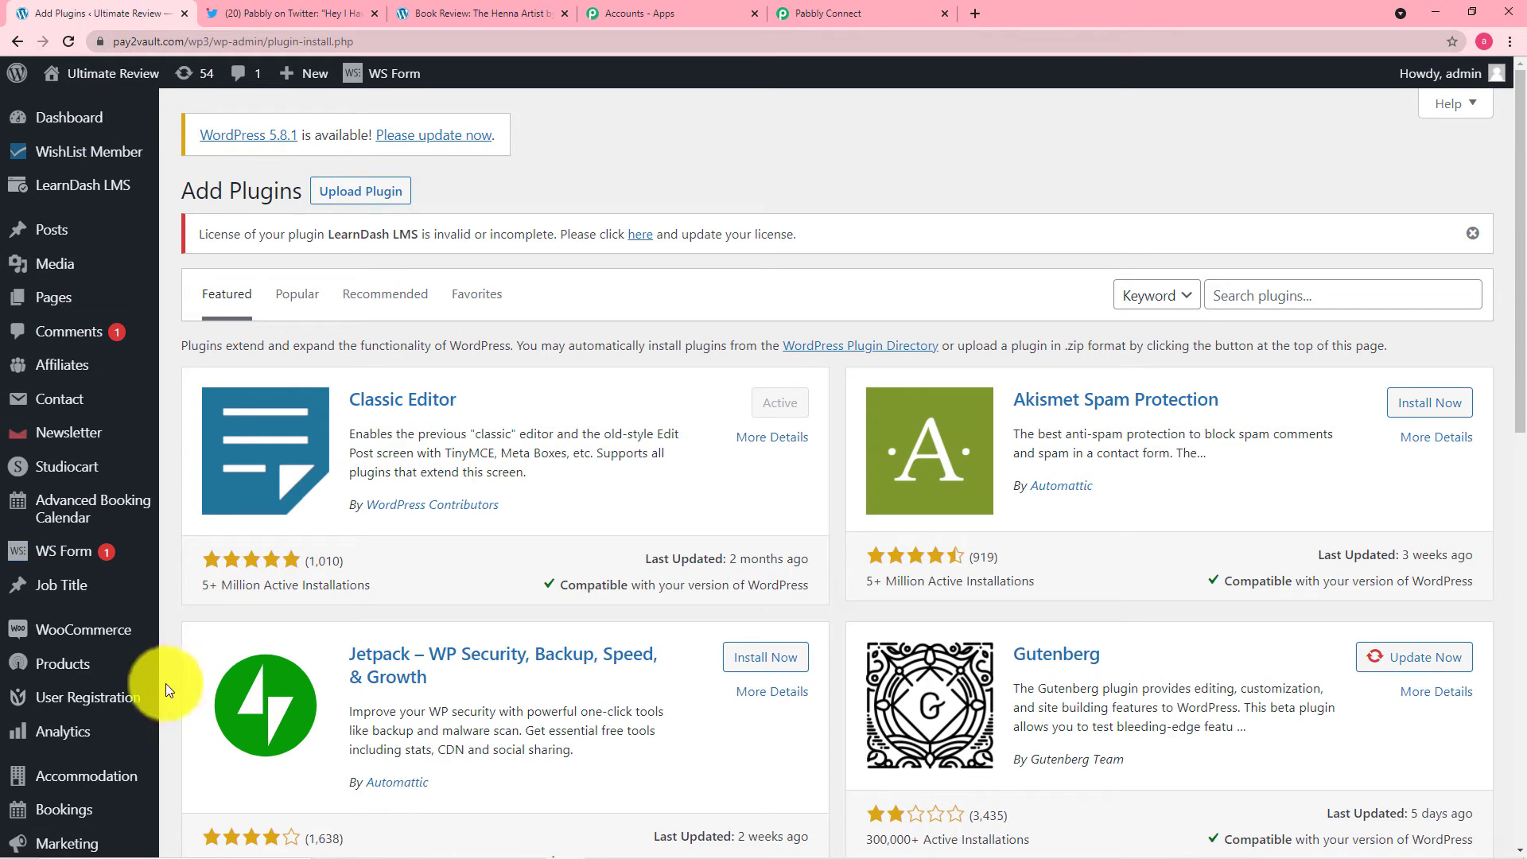
mouse_move(102, 297)
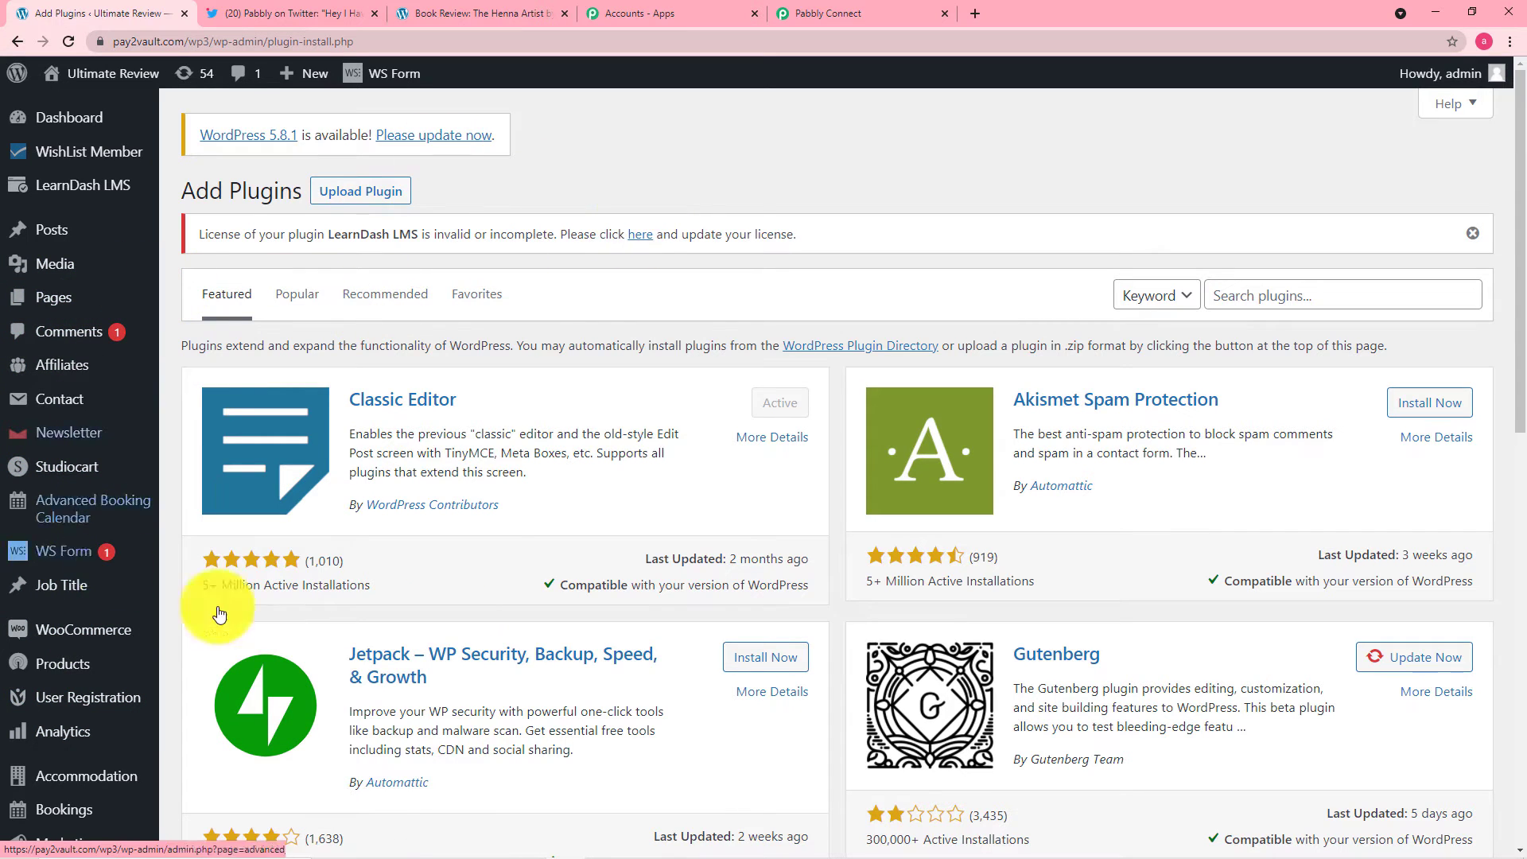
mouse_move(100, 633)
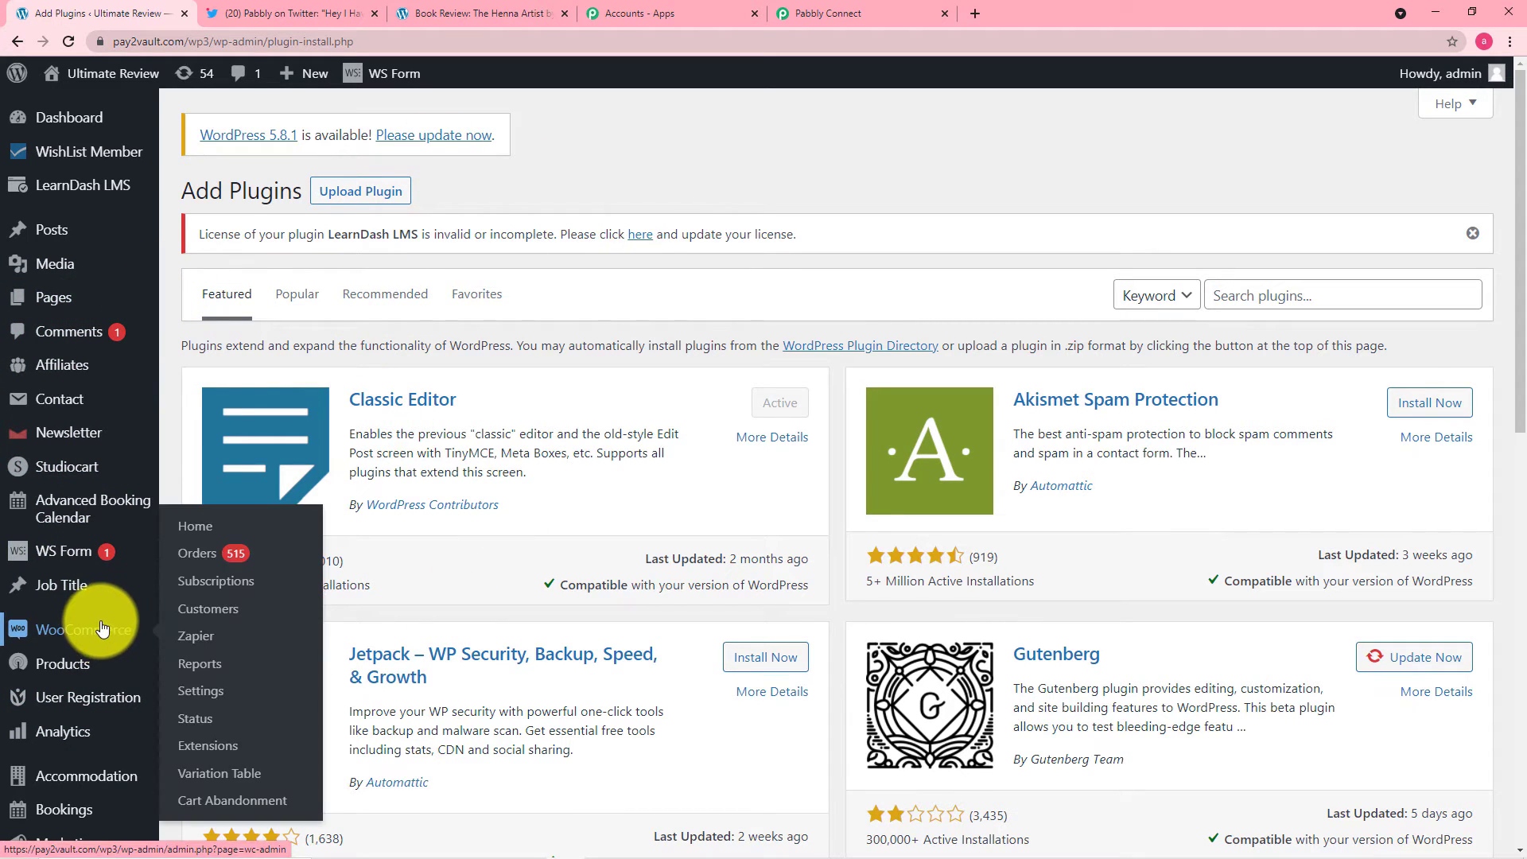
scroll(102, 632, down, 3)
scroll(102, 629, down, 2)
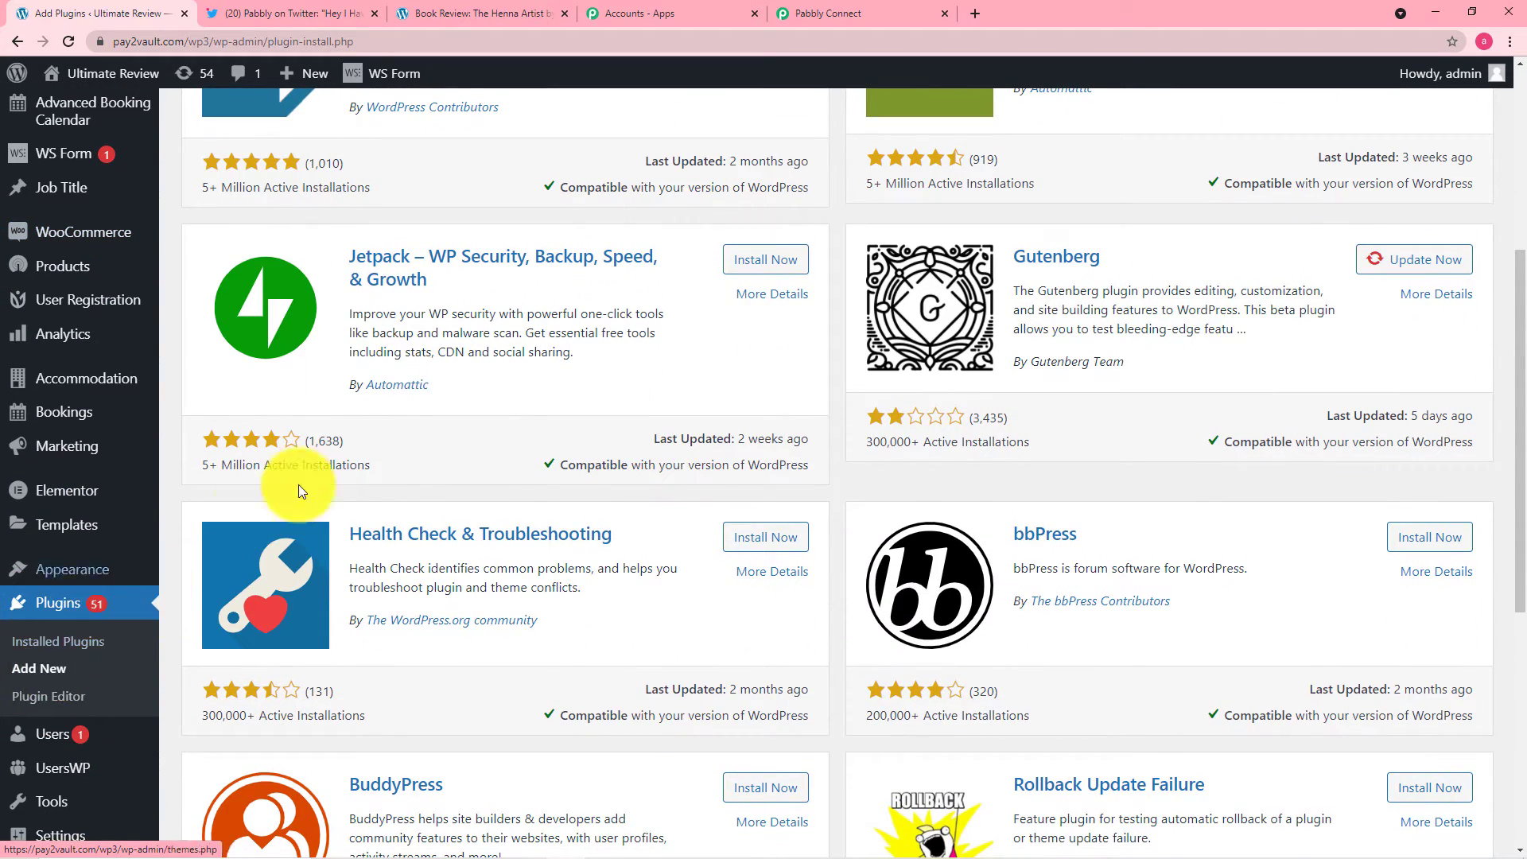
scroll(239, 505, up, 5)
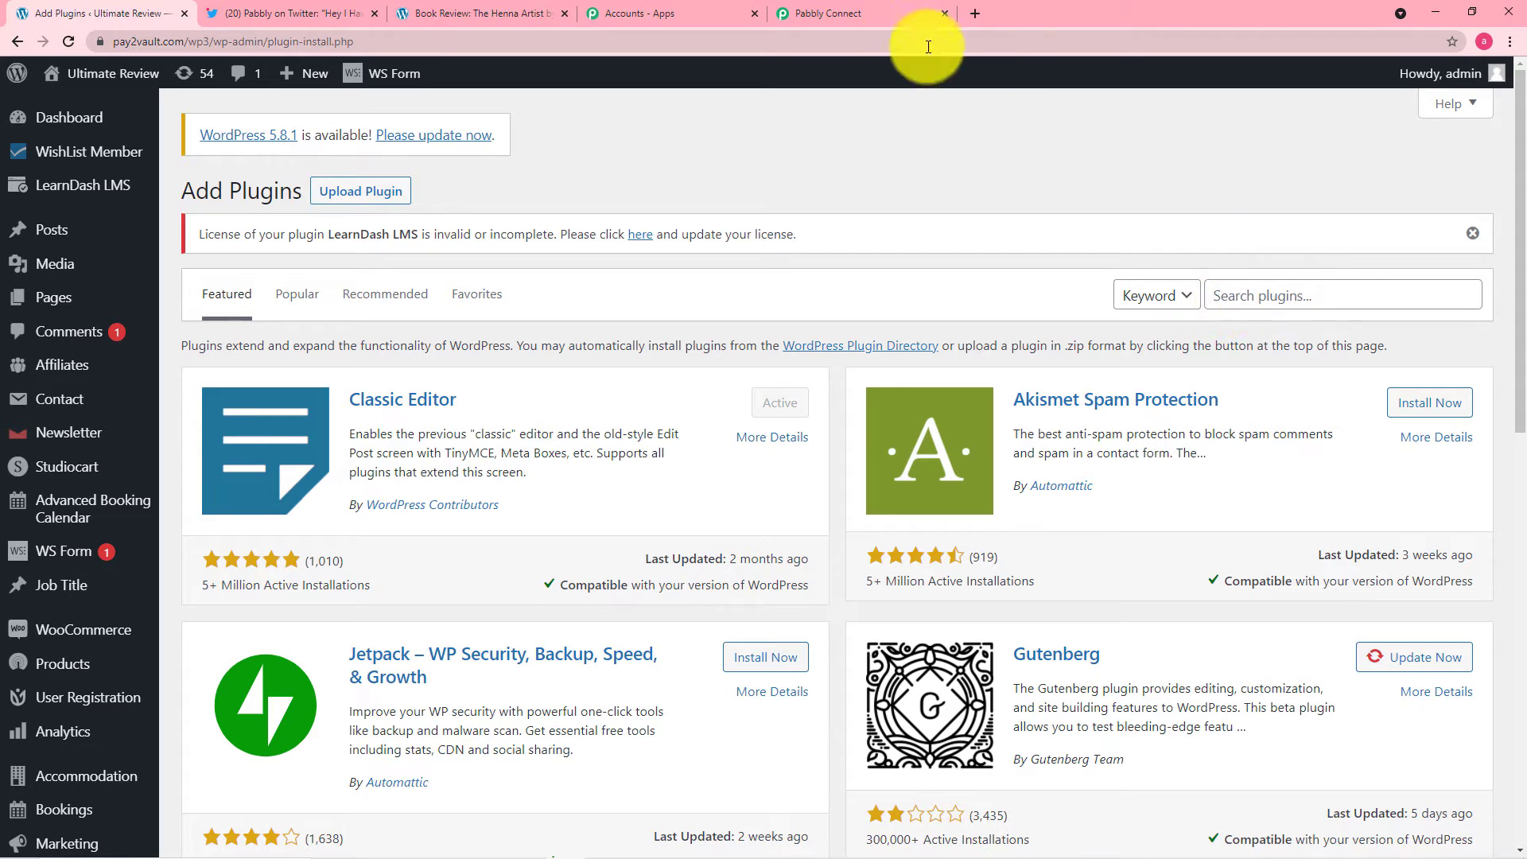
click(868, 16)
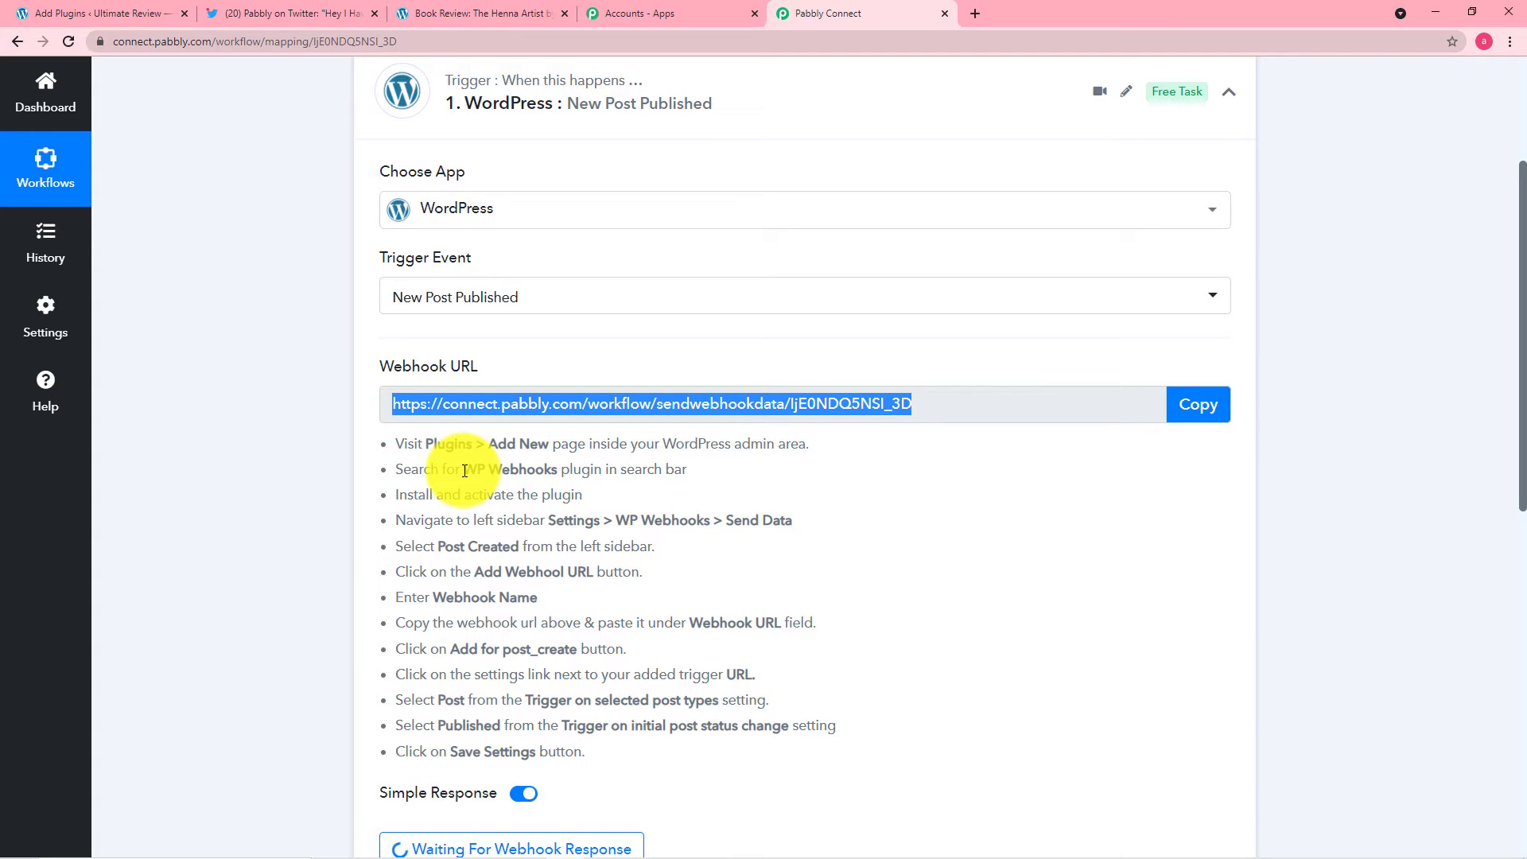
Copy the plugin name WP Webhooks from the Pabbly Connect instructions and search for it on the WordPress Add Plugins page
drag(464, 470, 557, 471)
right_click(541, 473)
click(580, 485)
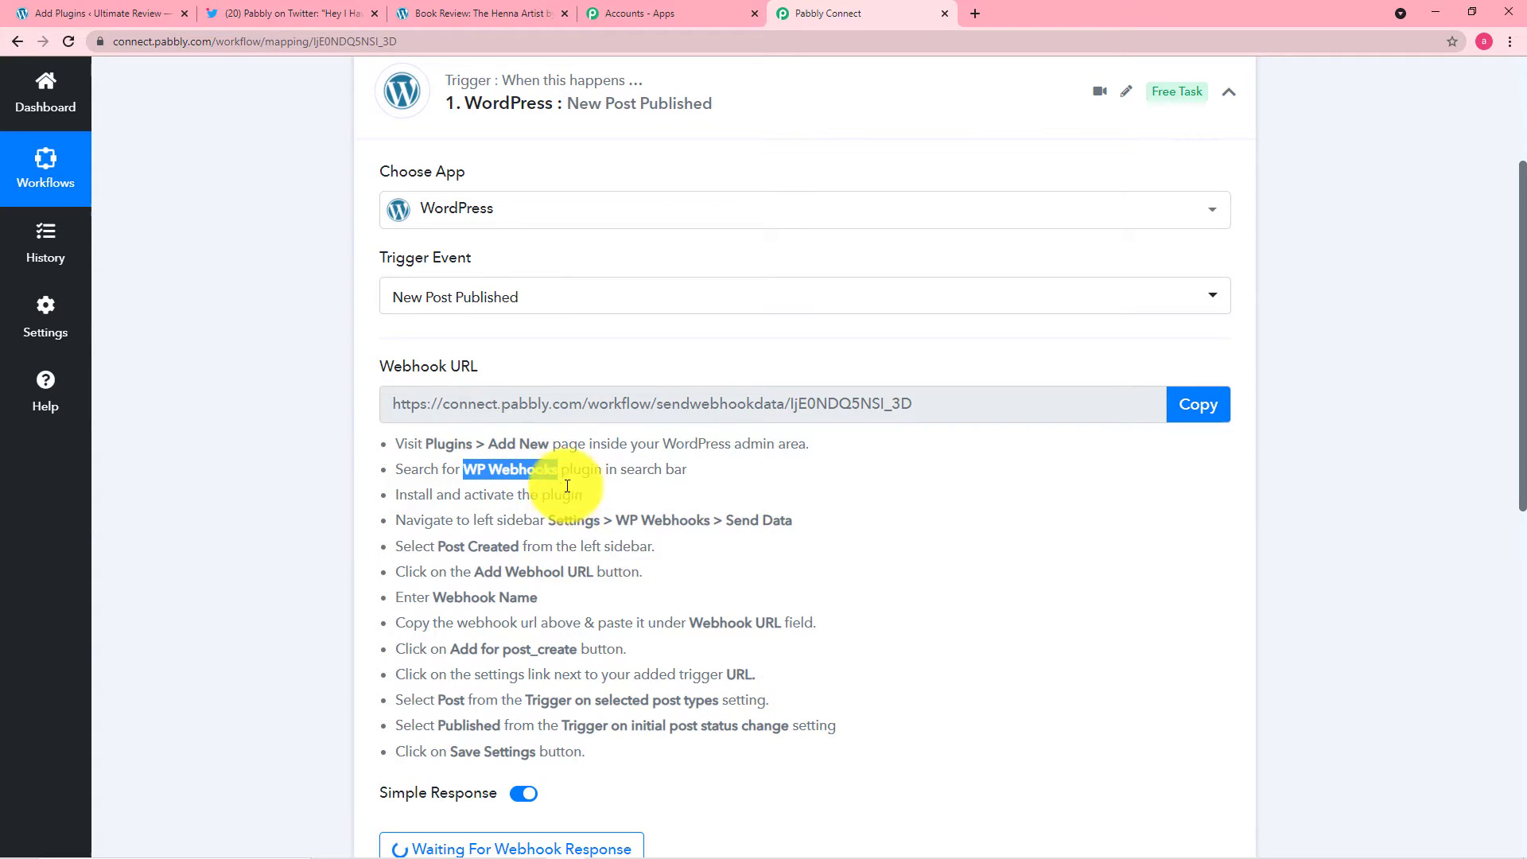
click(102, 10)
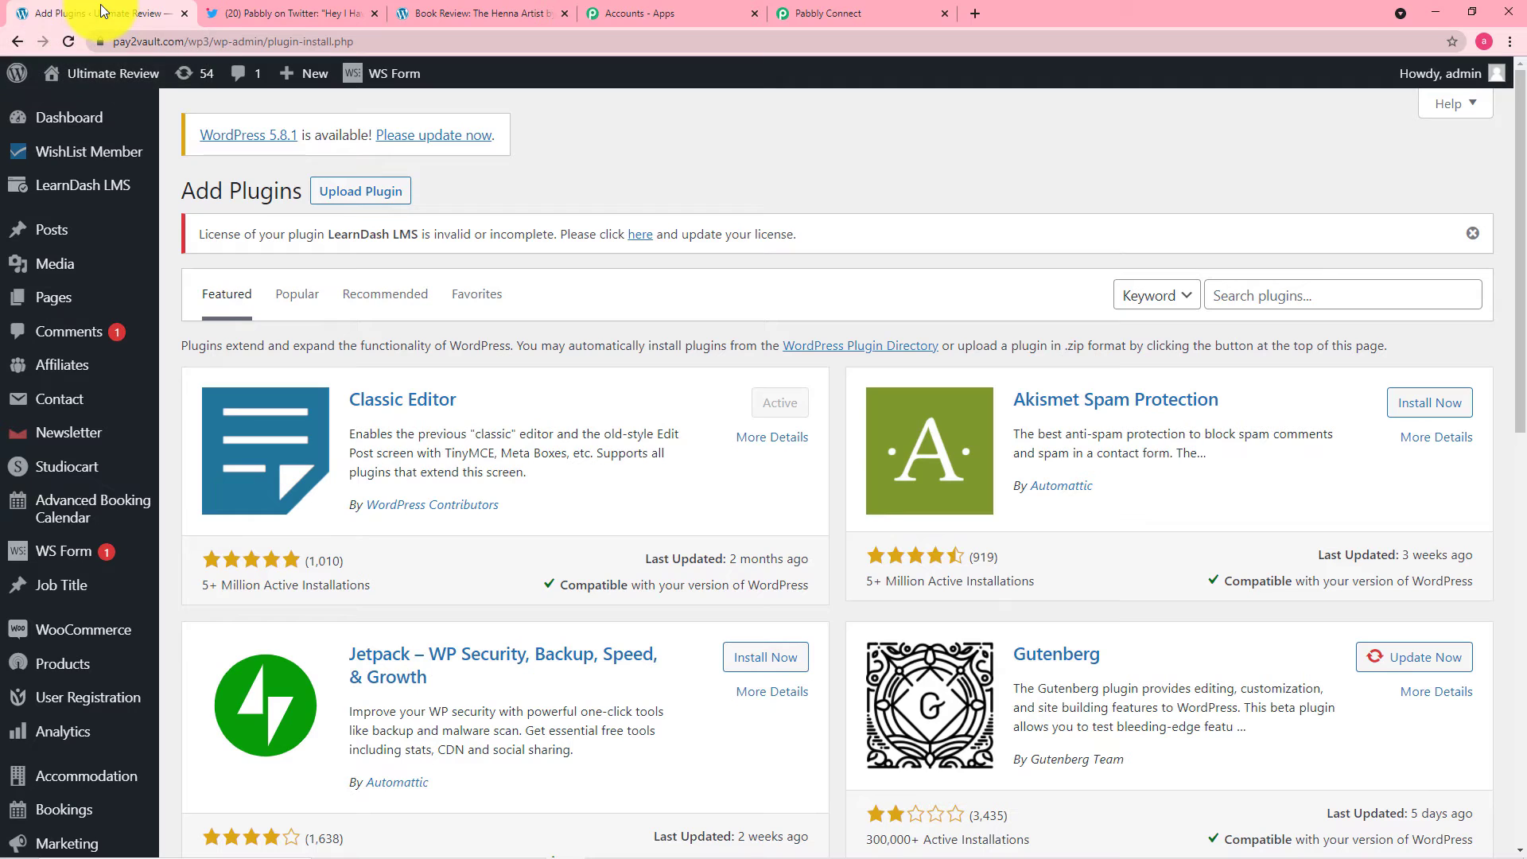
right_click(1270, 295)
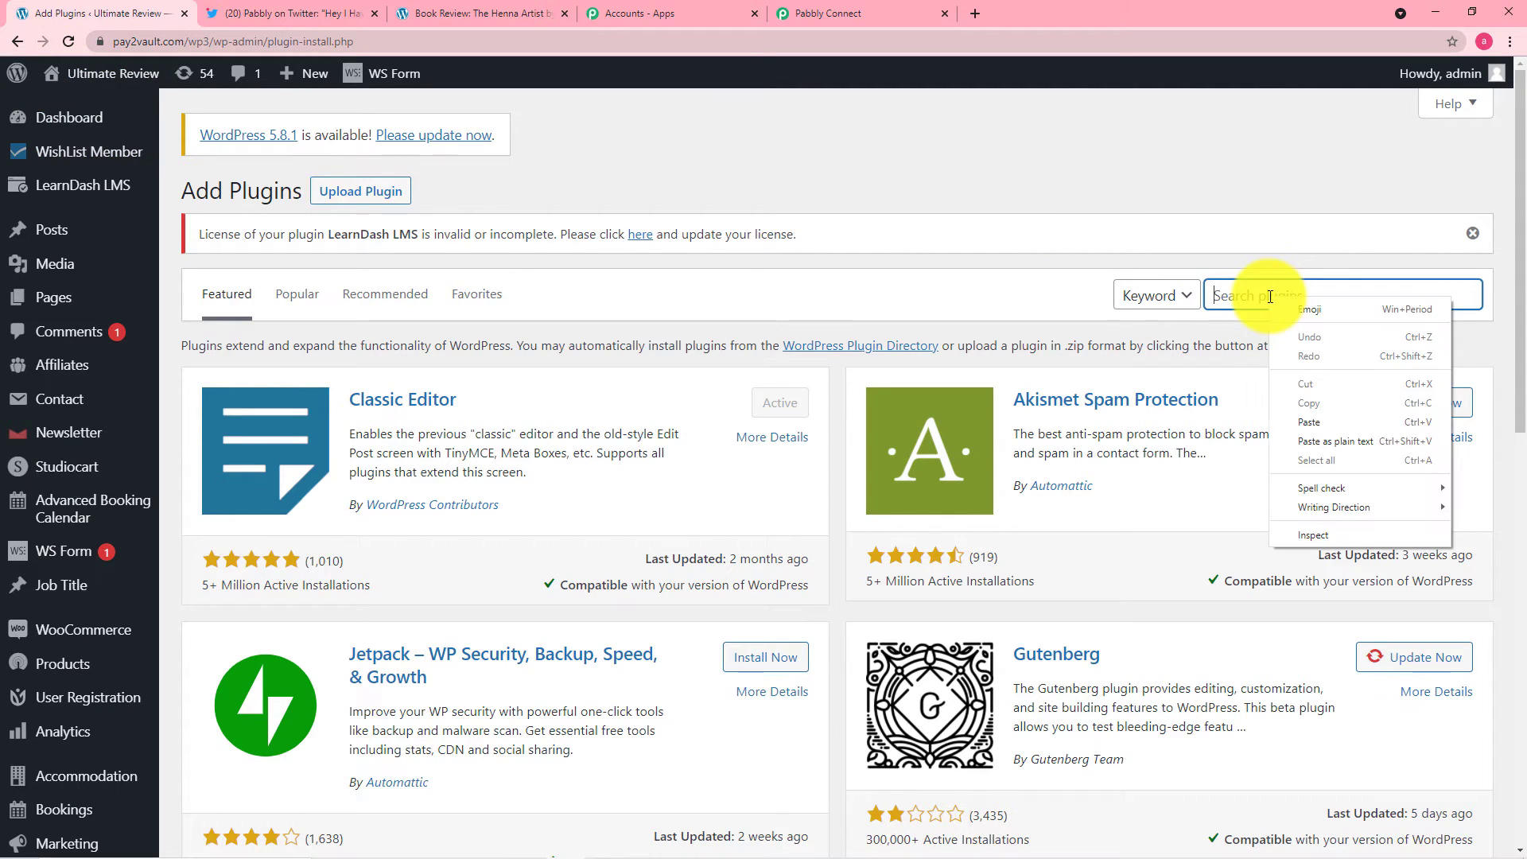
click(1305, 425)
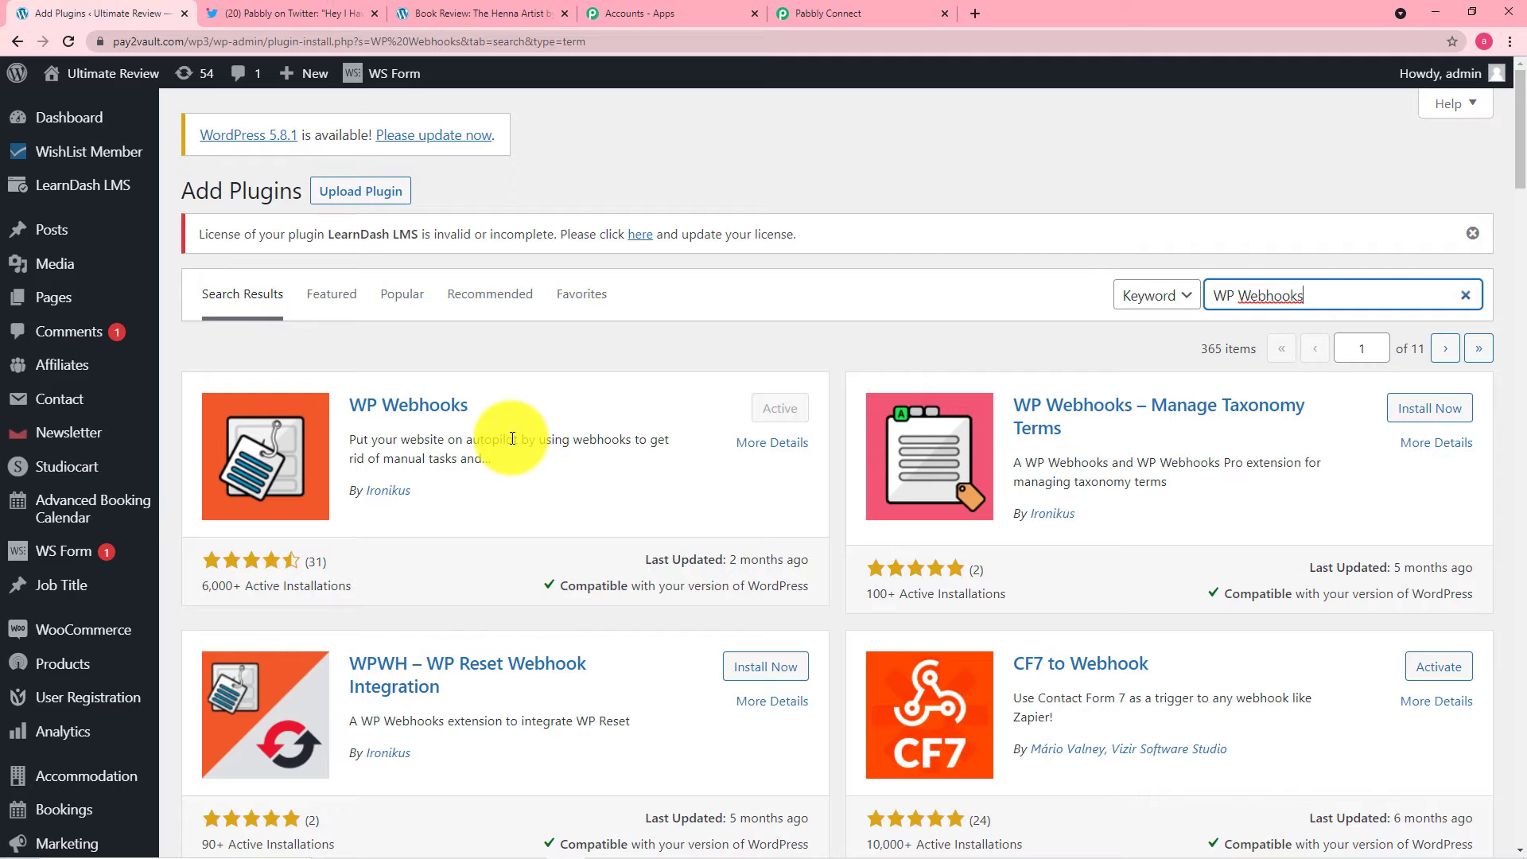
Find WP Webhooks among the site's installed plugins and open its settings
scroll(512, 438, down, 1)
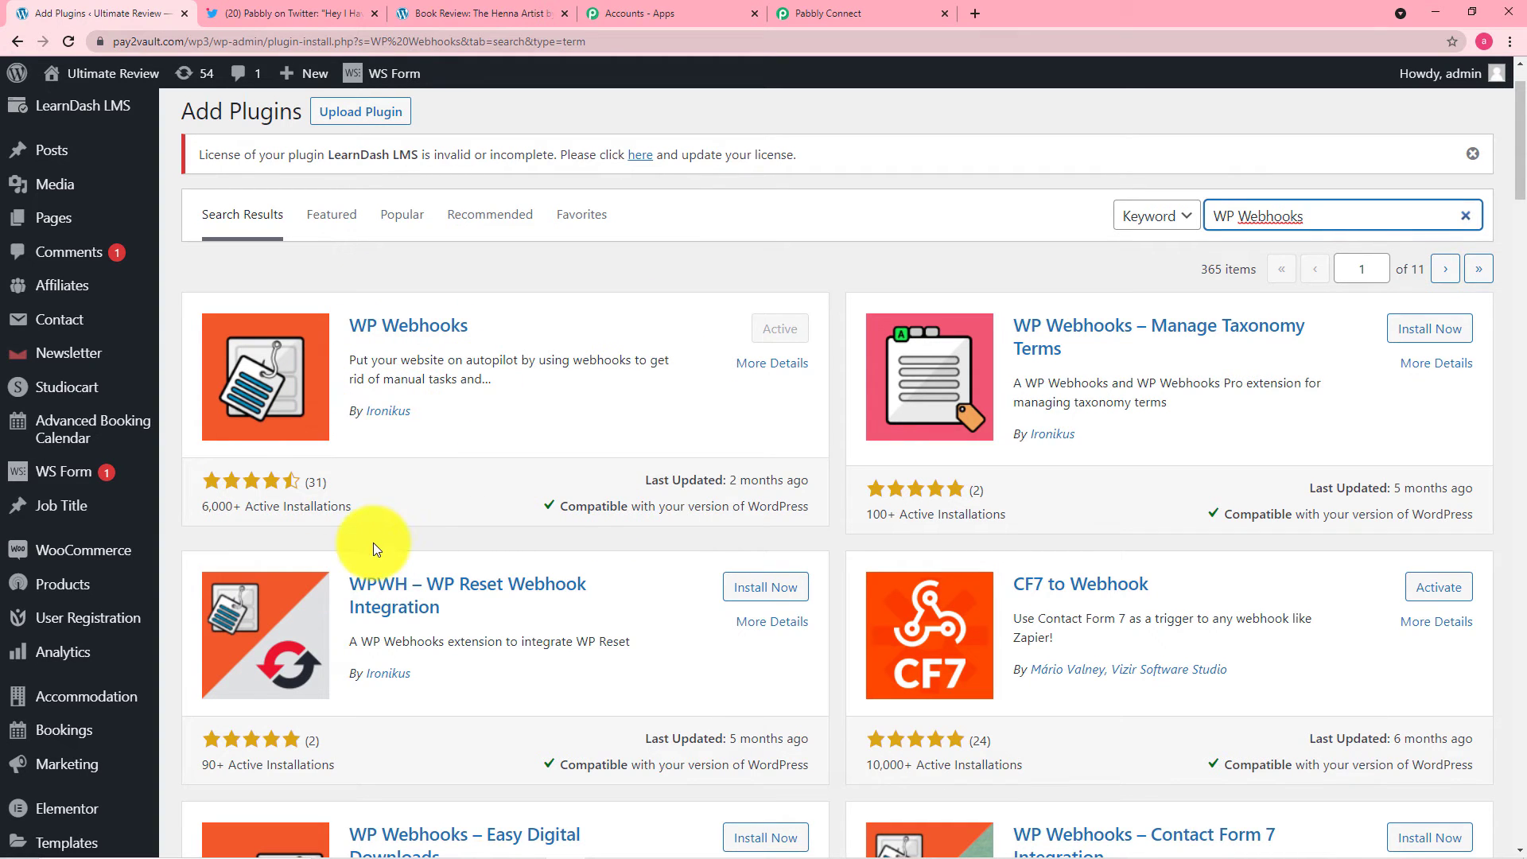
scroll(408, 427, down, 1)
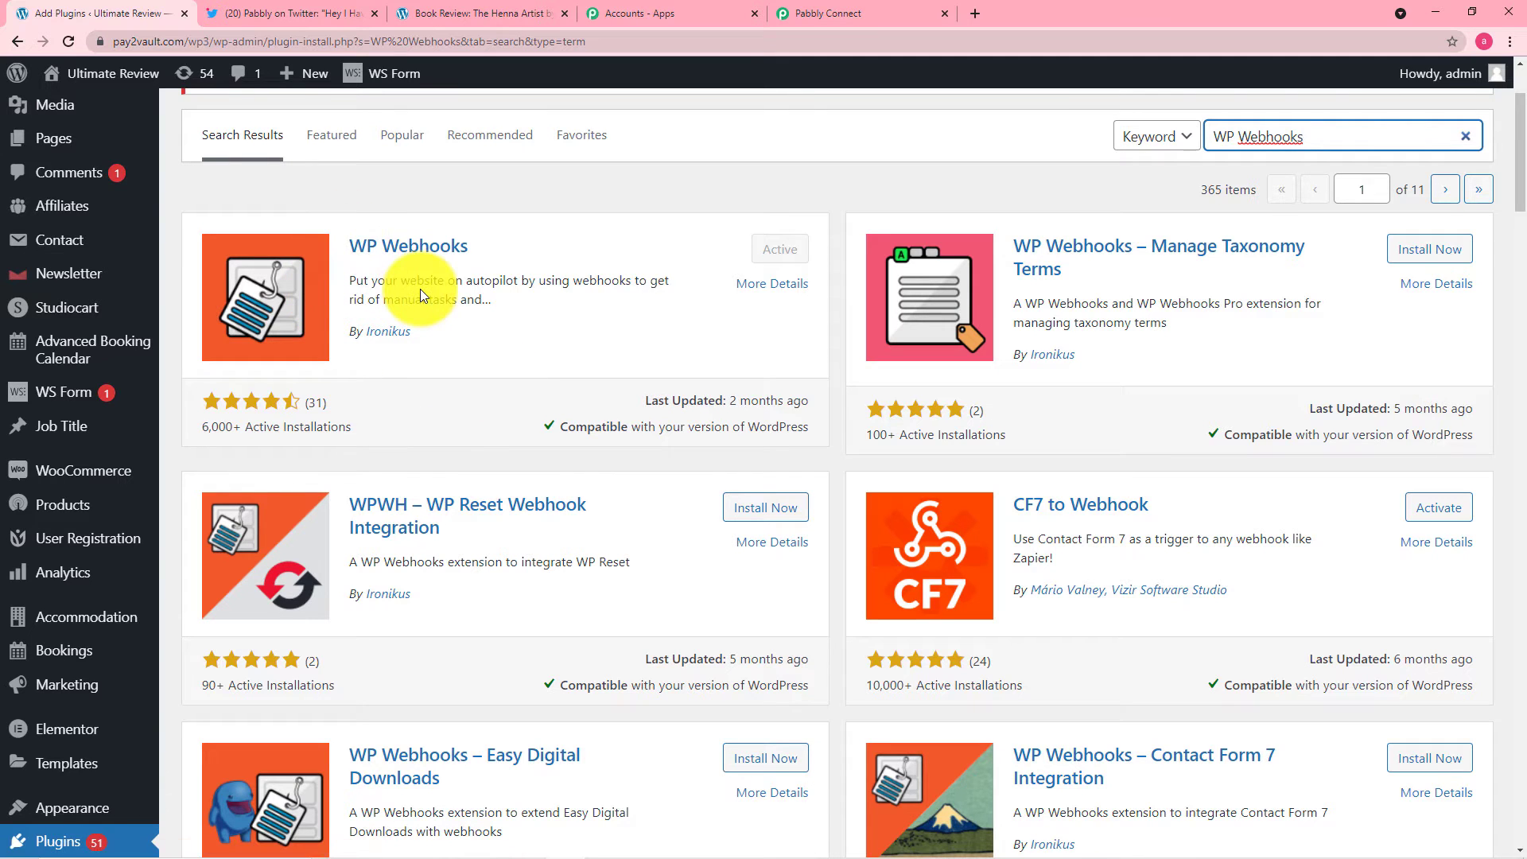
scroll(421, 294, down, 1)
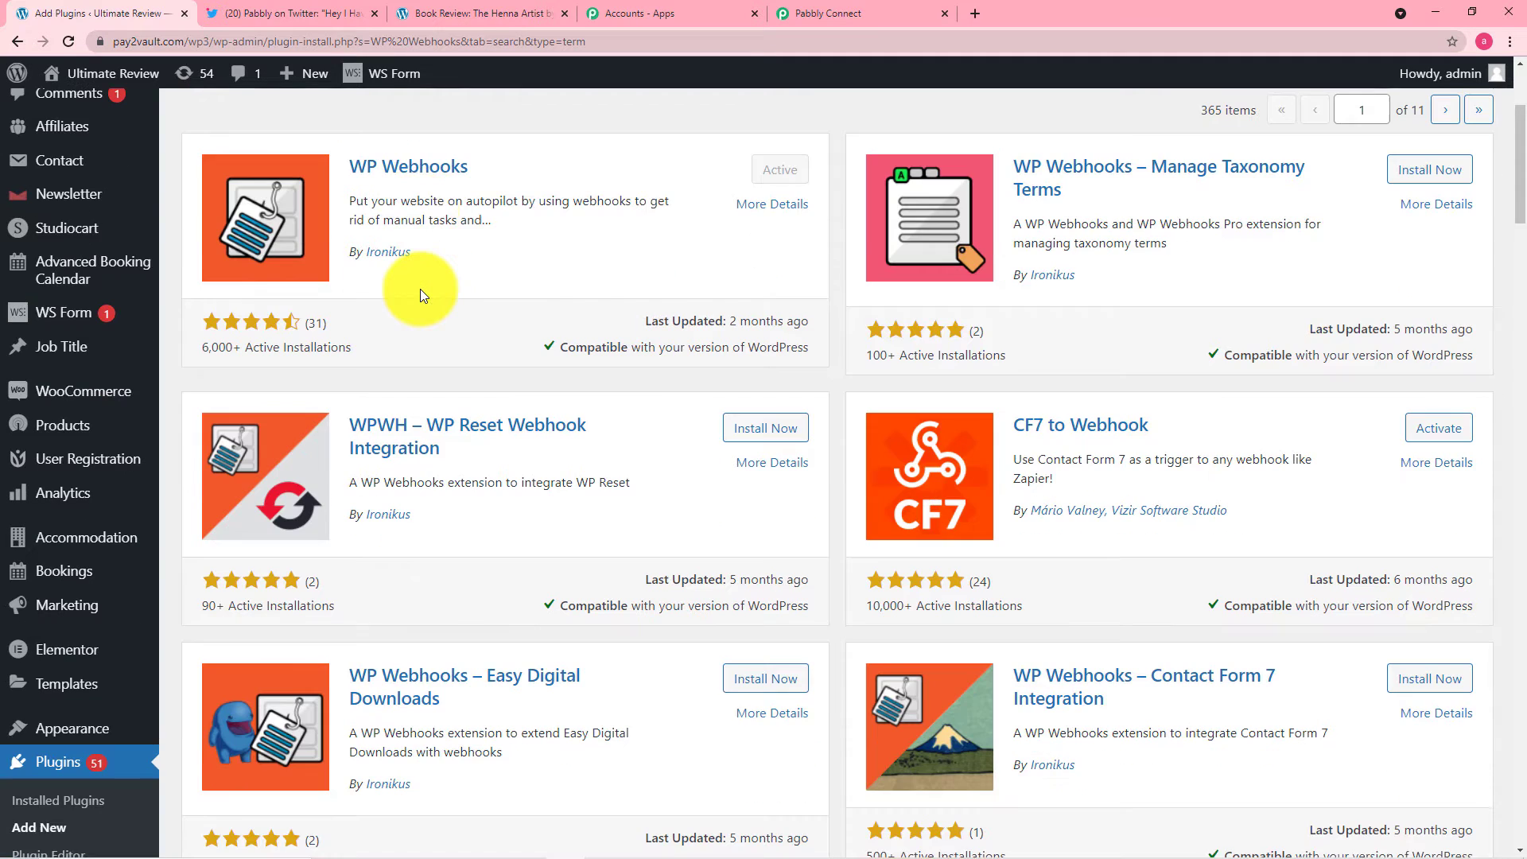
scroll(421, 294, down, 1)
scroll(420, 295, down, 2)
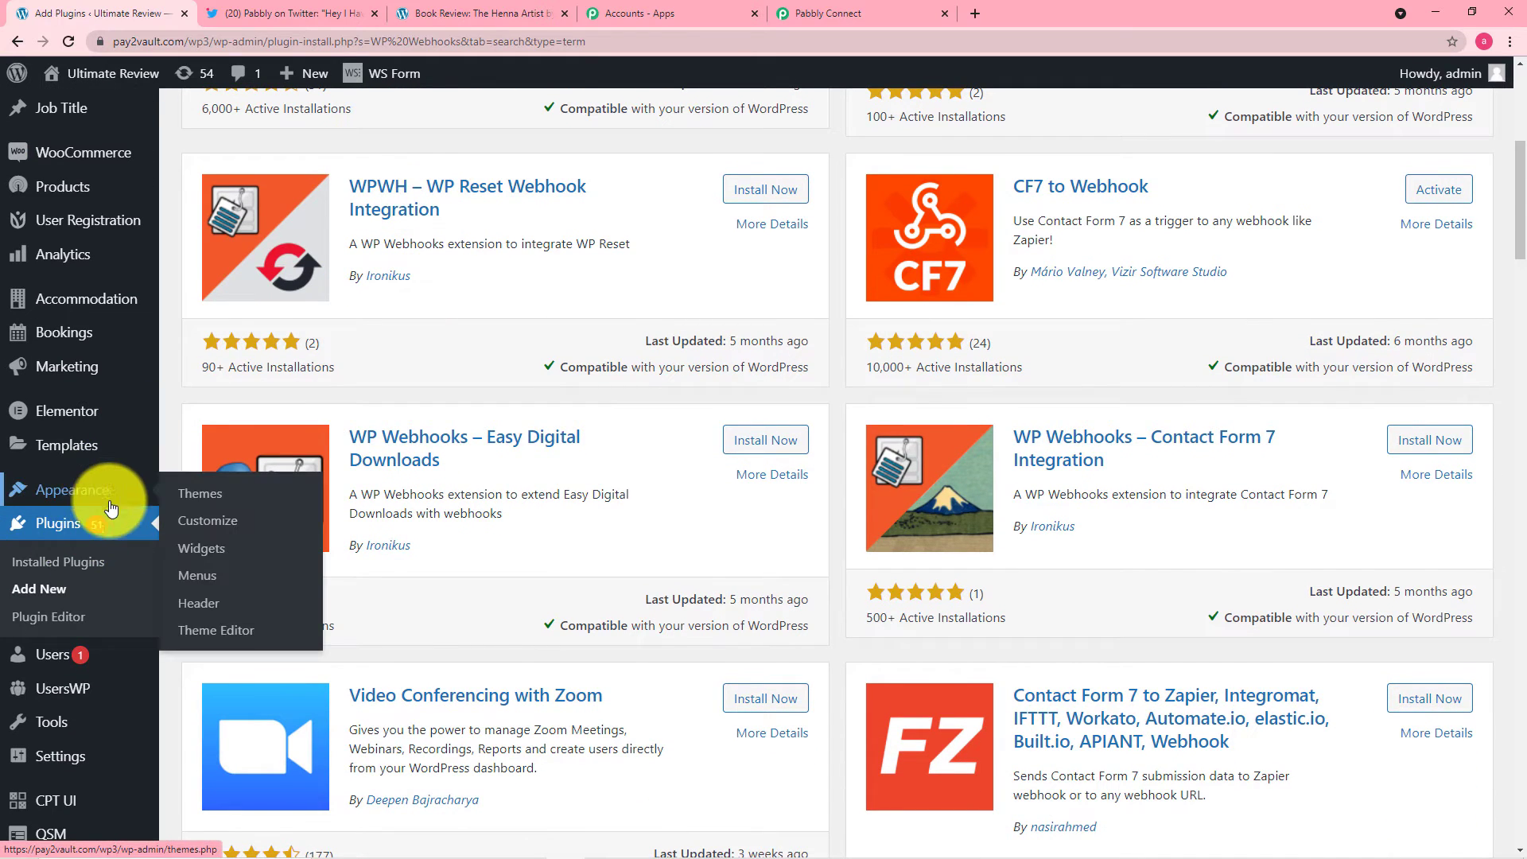
click(71, 564)
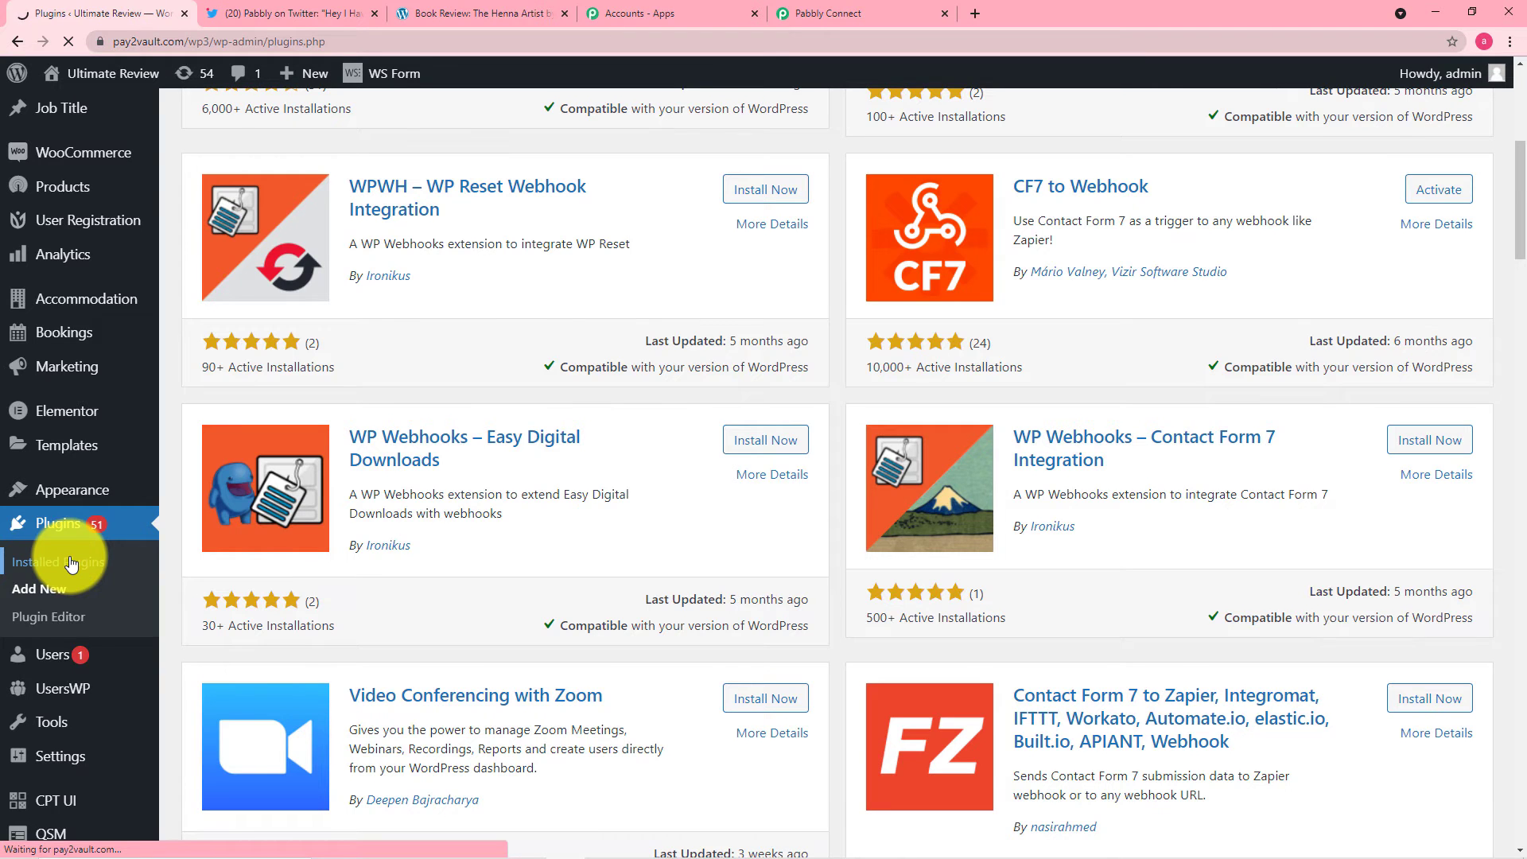
scroll(400, 474, down, 4)
scroll(400, 474, down, 6)
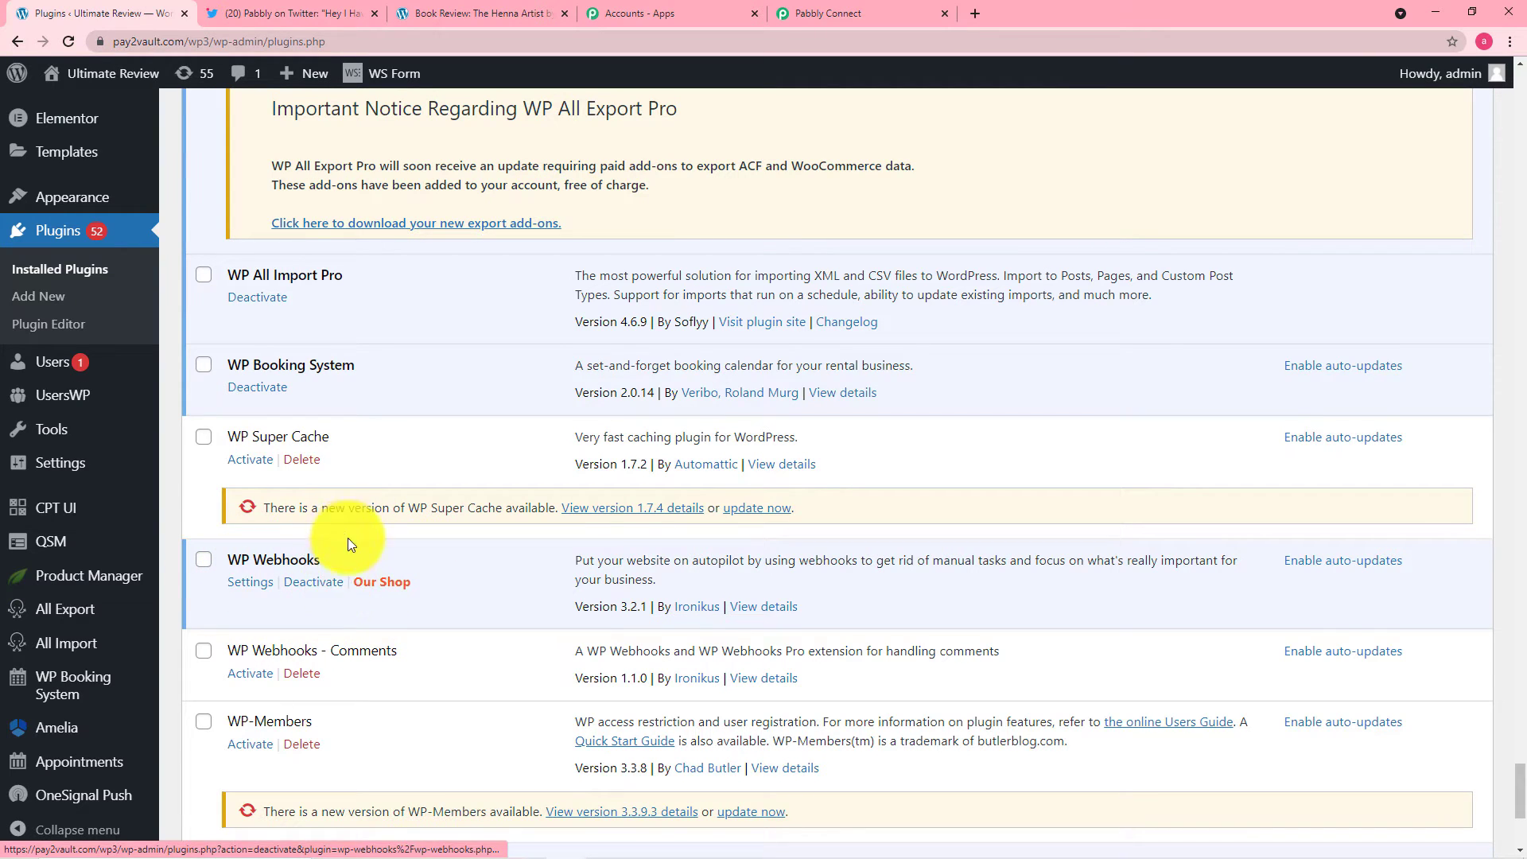
click(249, 587)
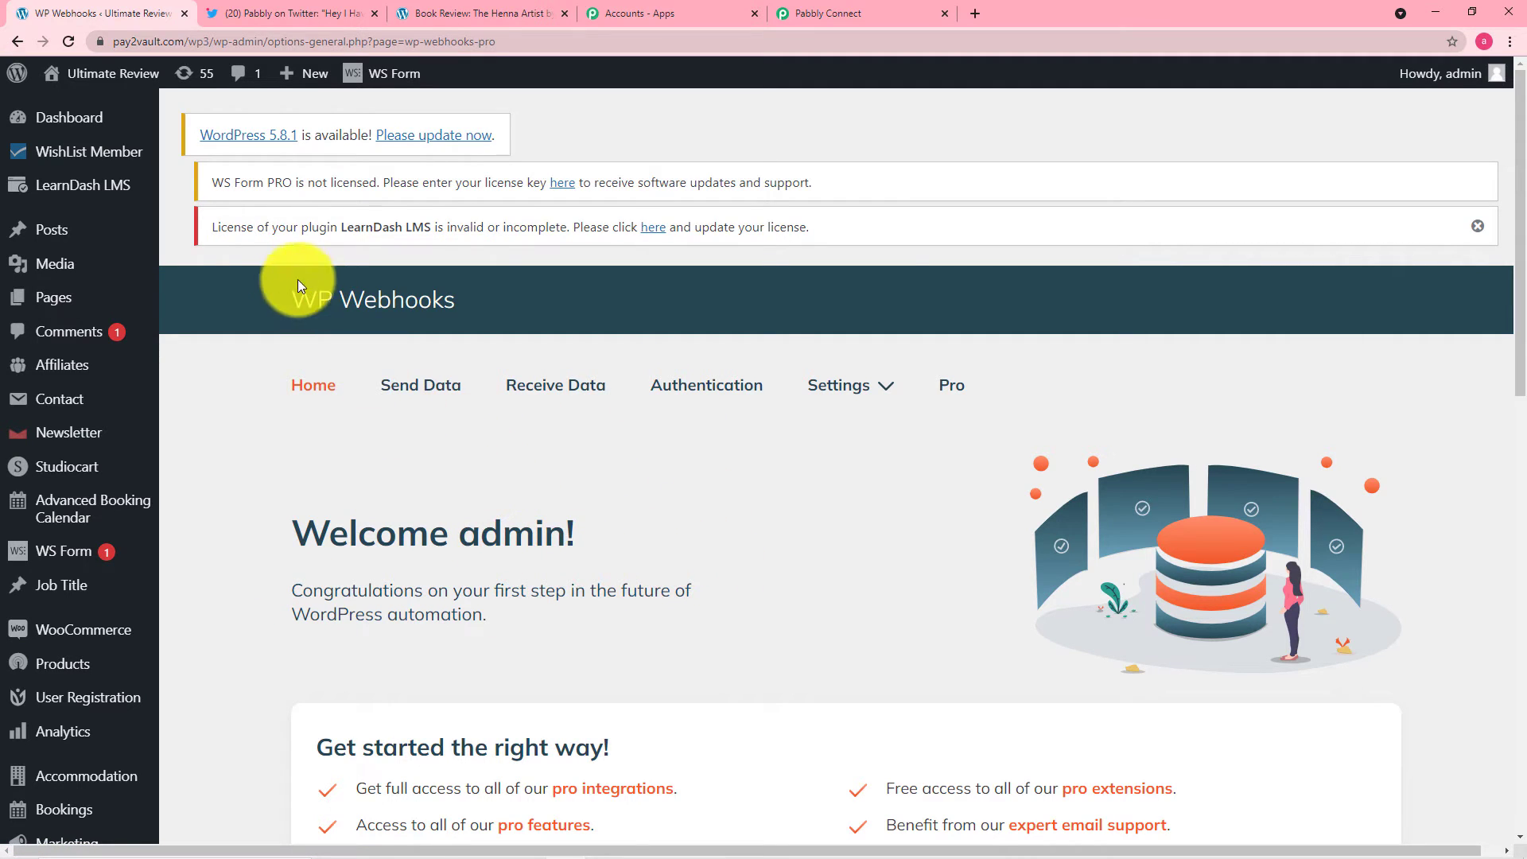
Show the Send Data webhook triggers of WP Webhooks and select the Post created trigger
click(413, 390)
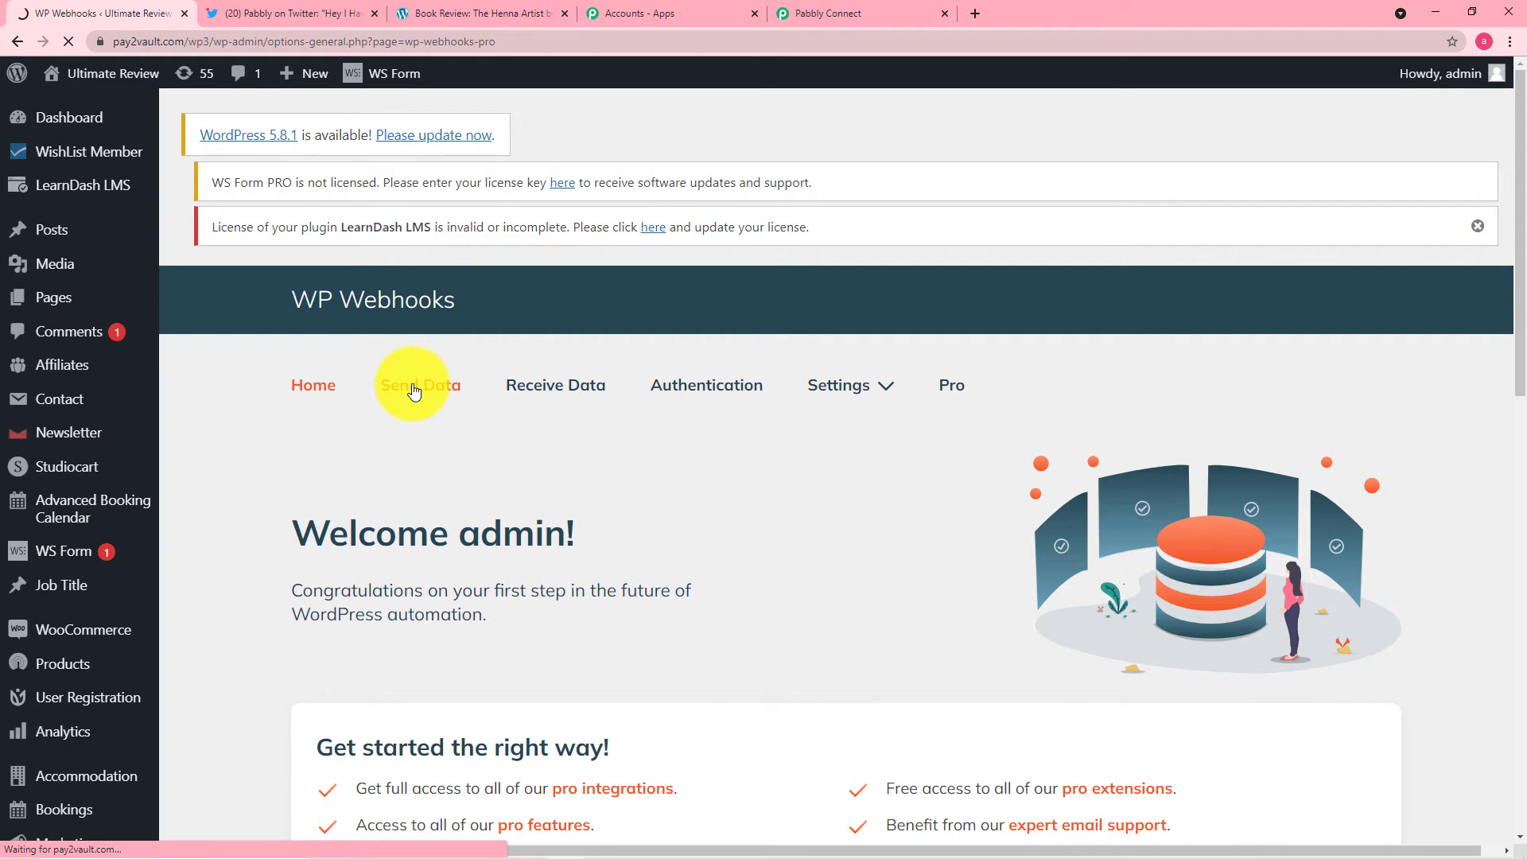
scroll(413, 390, down, 1)
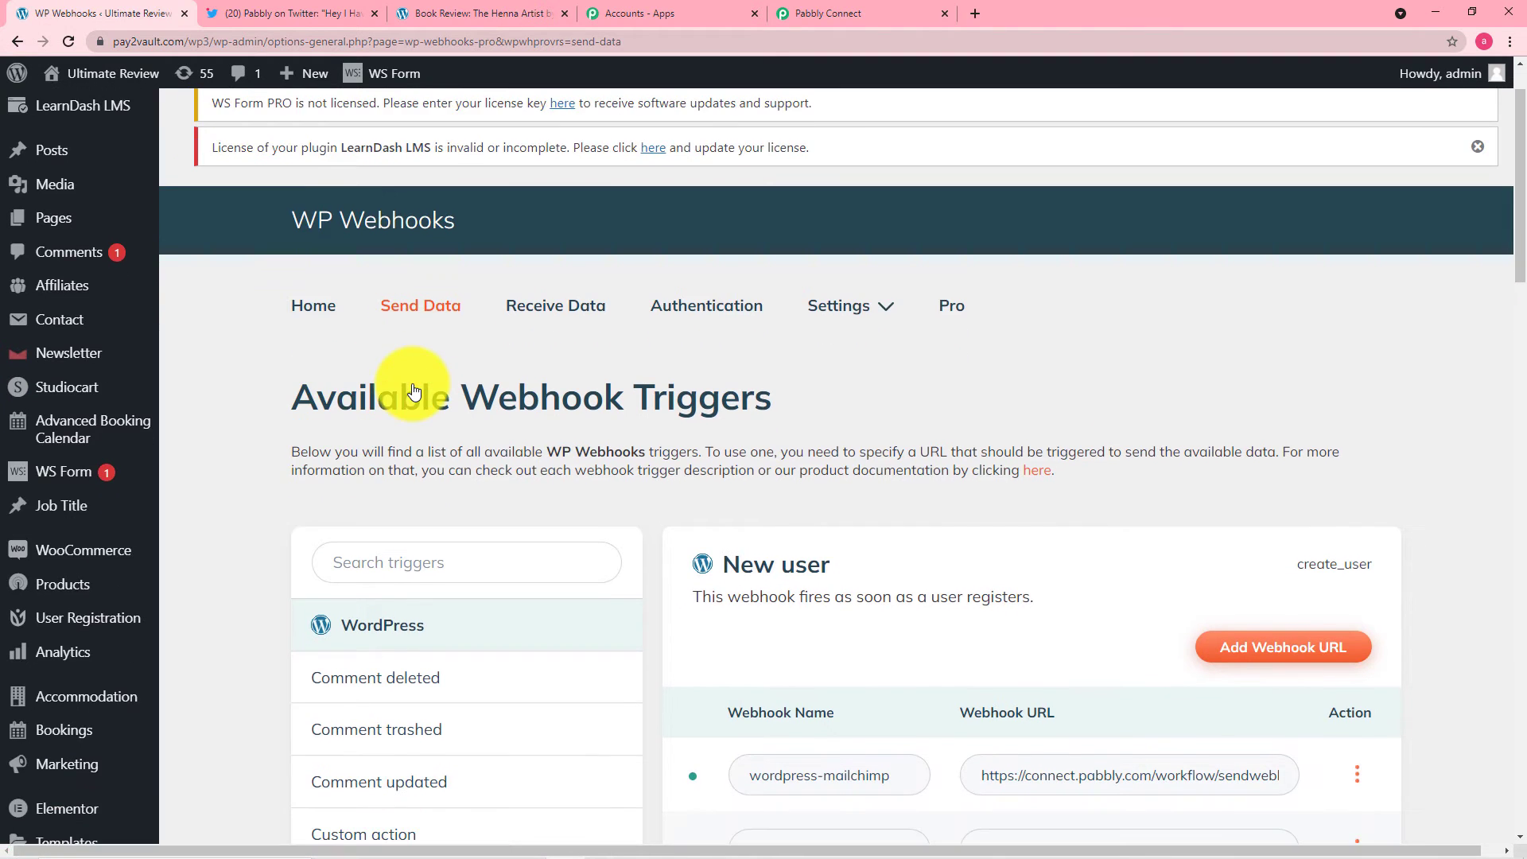
scroll(413, 391, down, 3)
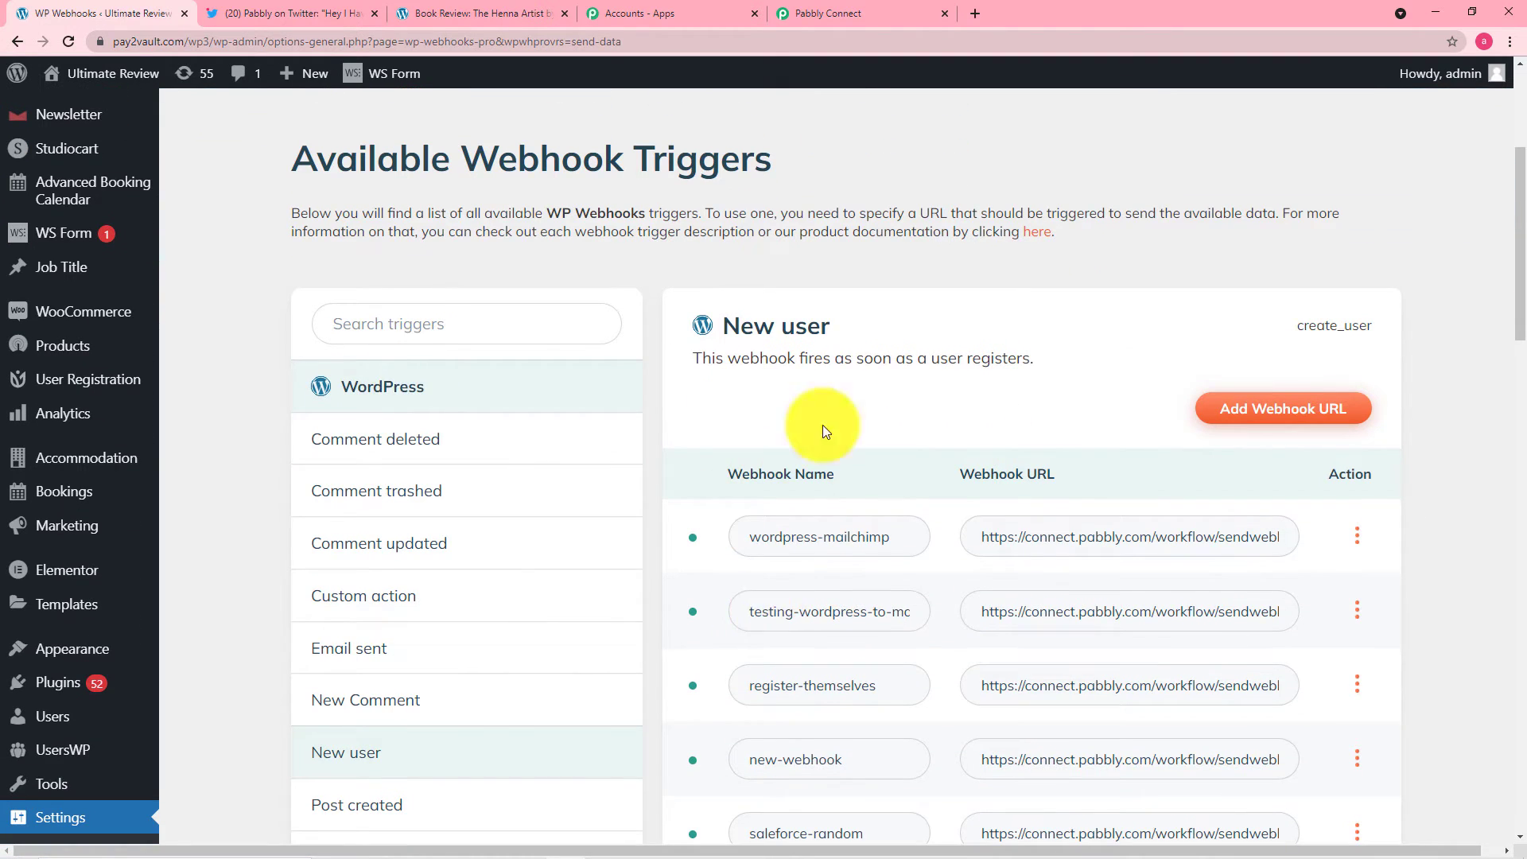
scroll(823, 576, down, 3)
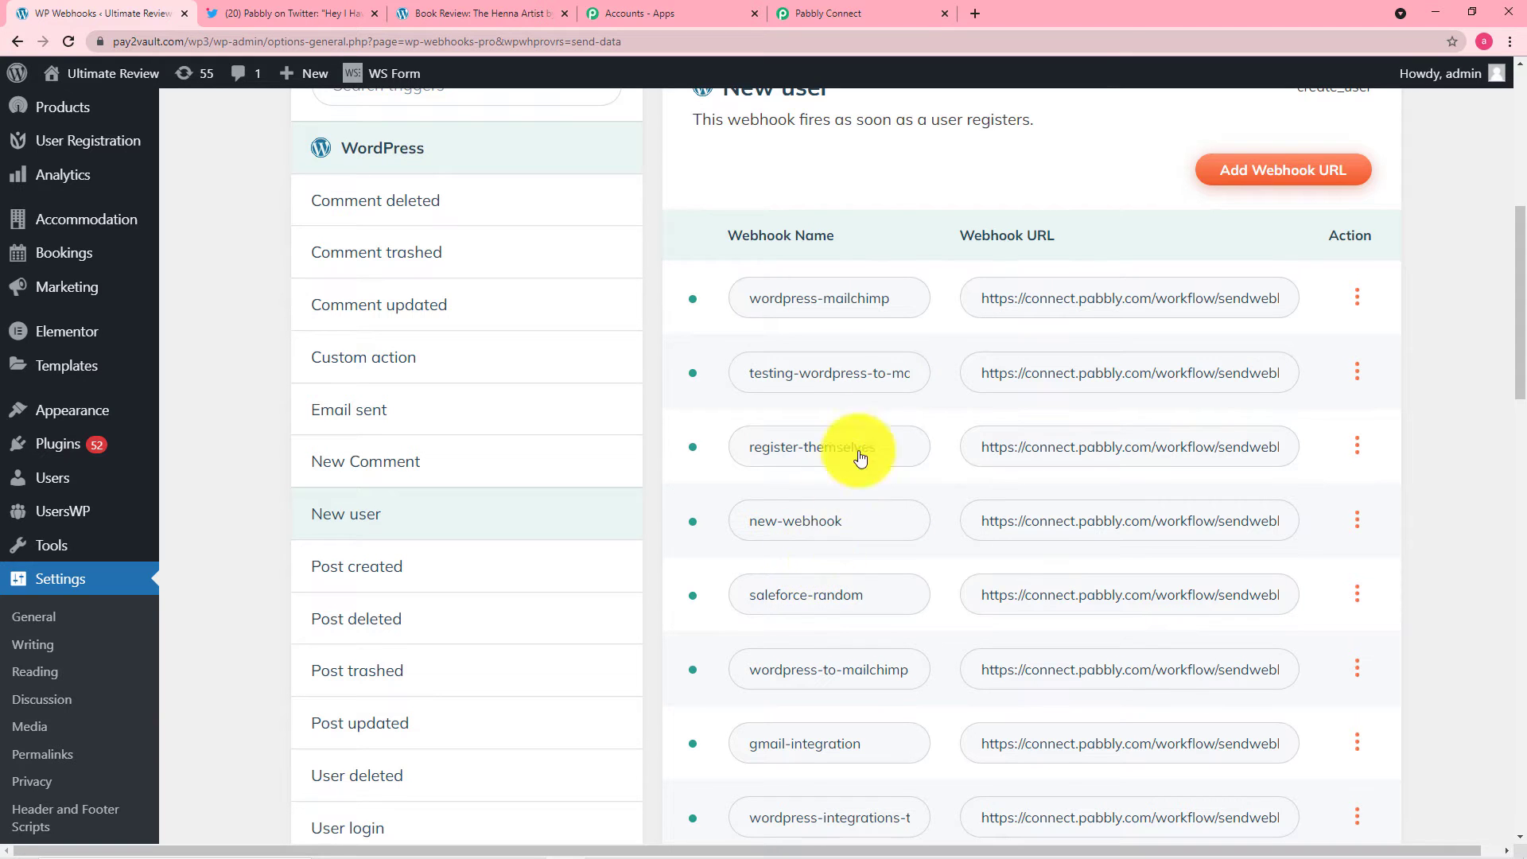
scroll(785, 316, up, 3)
scroll(770, 367, down, 4)
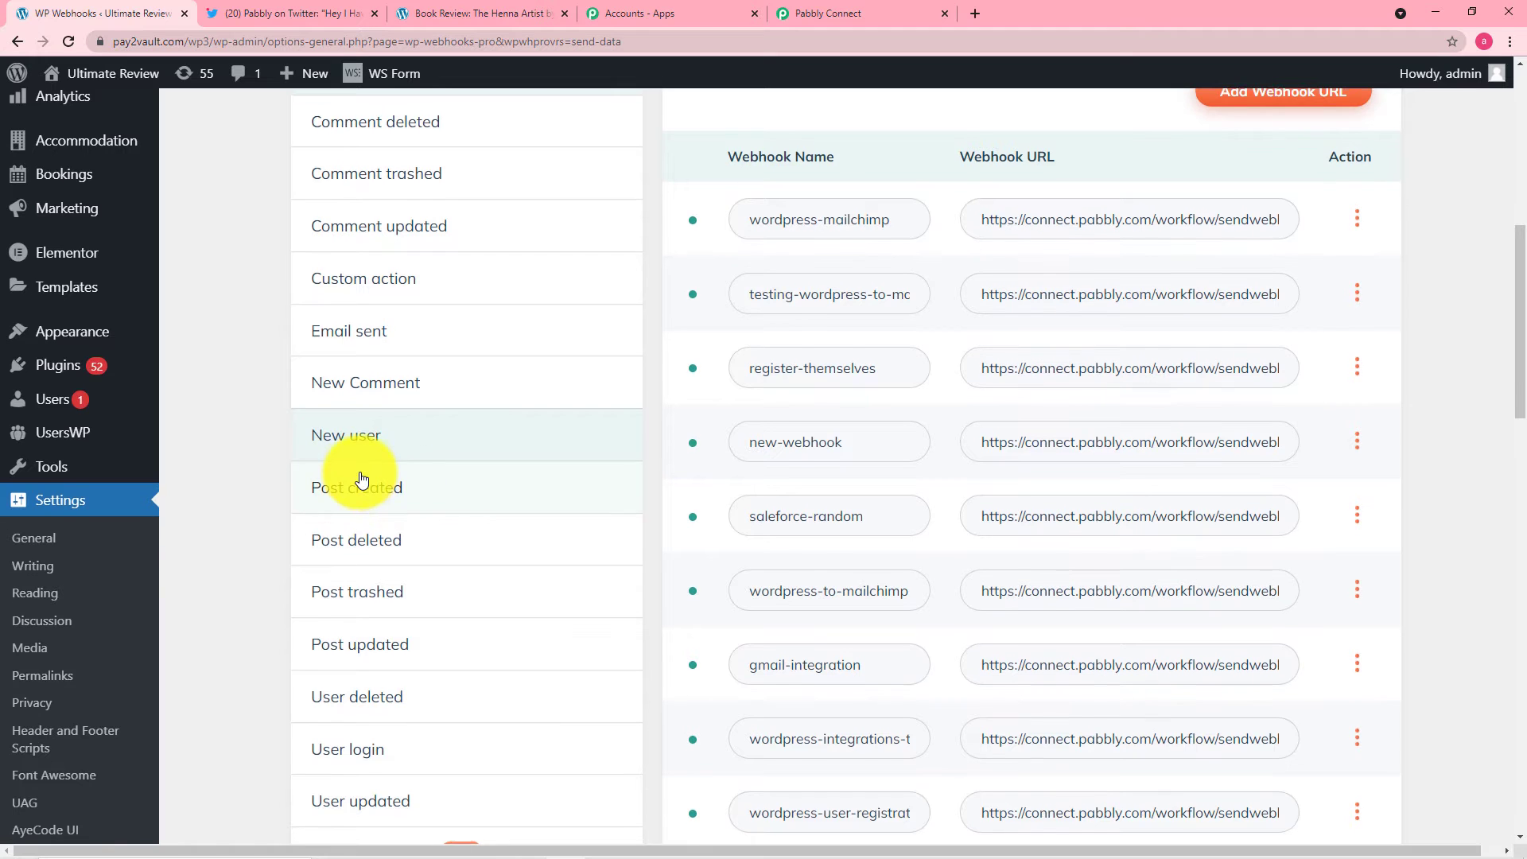
scroll(362, 477, up, 4)
scroll(430, 485, up, 1)
scroll(375, 501, down, 5)
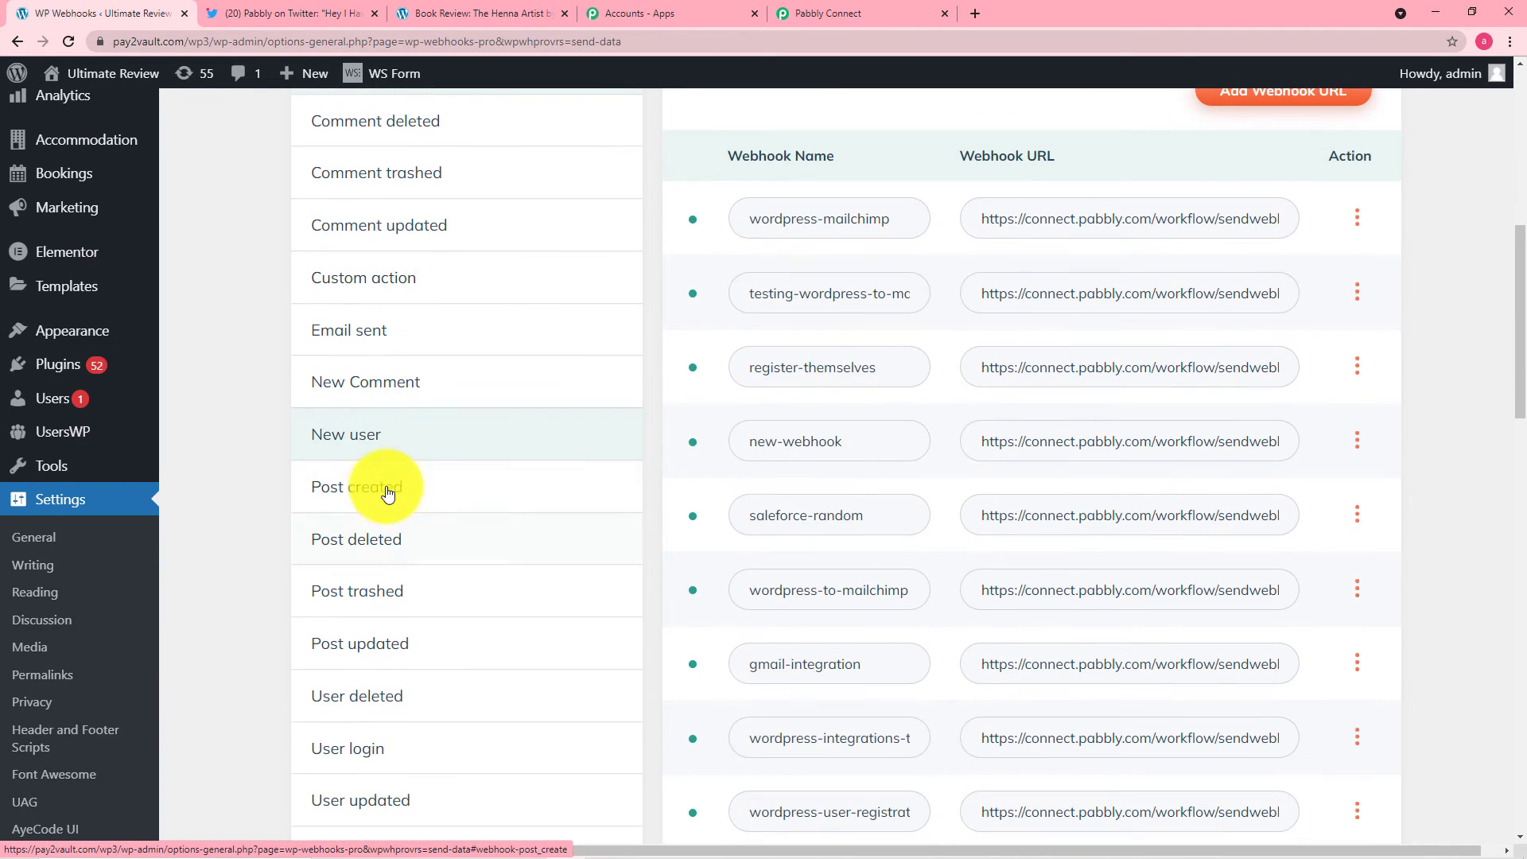
click(372, 487)
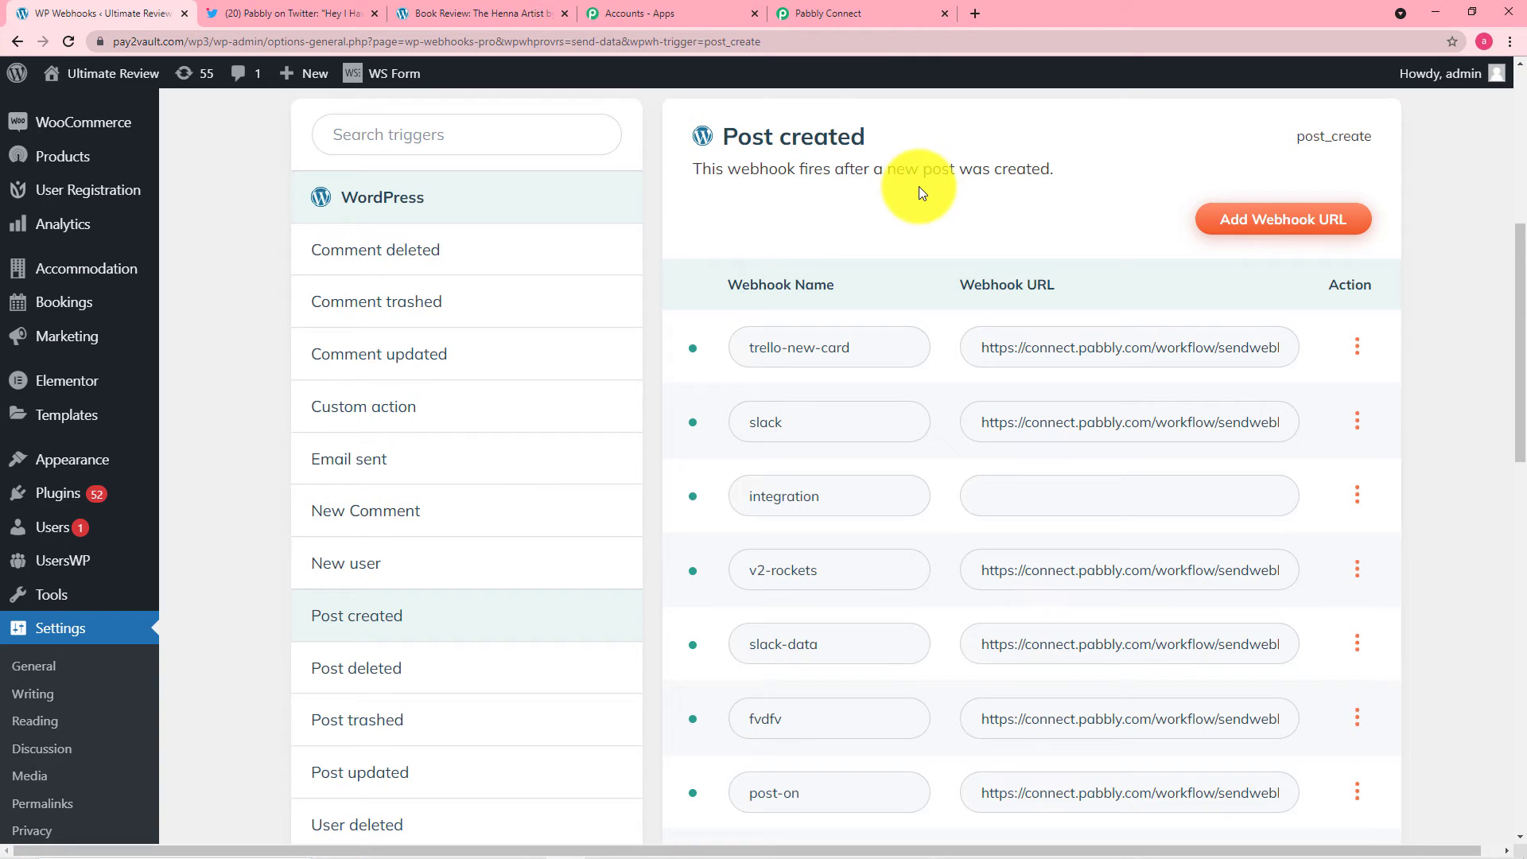
Start adding a webhook URL to the Post created trigger, copy the webhook URL from Pabbly Connect and return to WordPress
click(1253, 237)
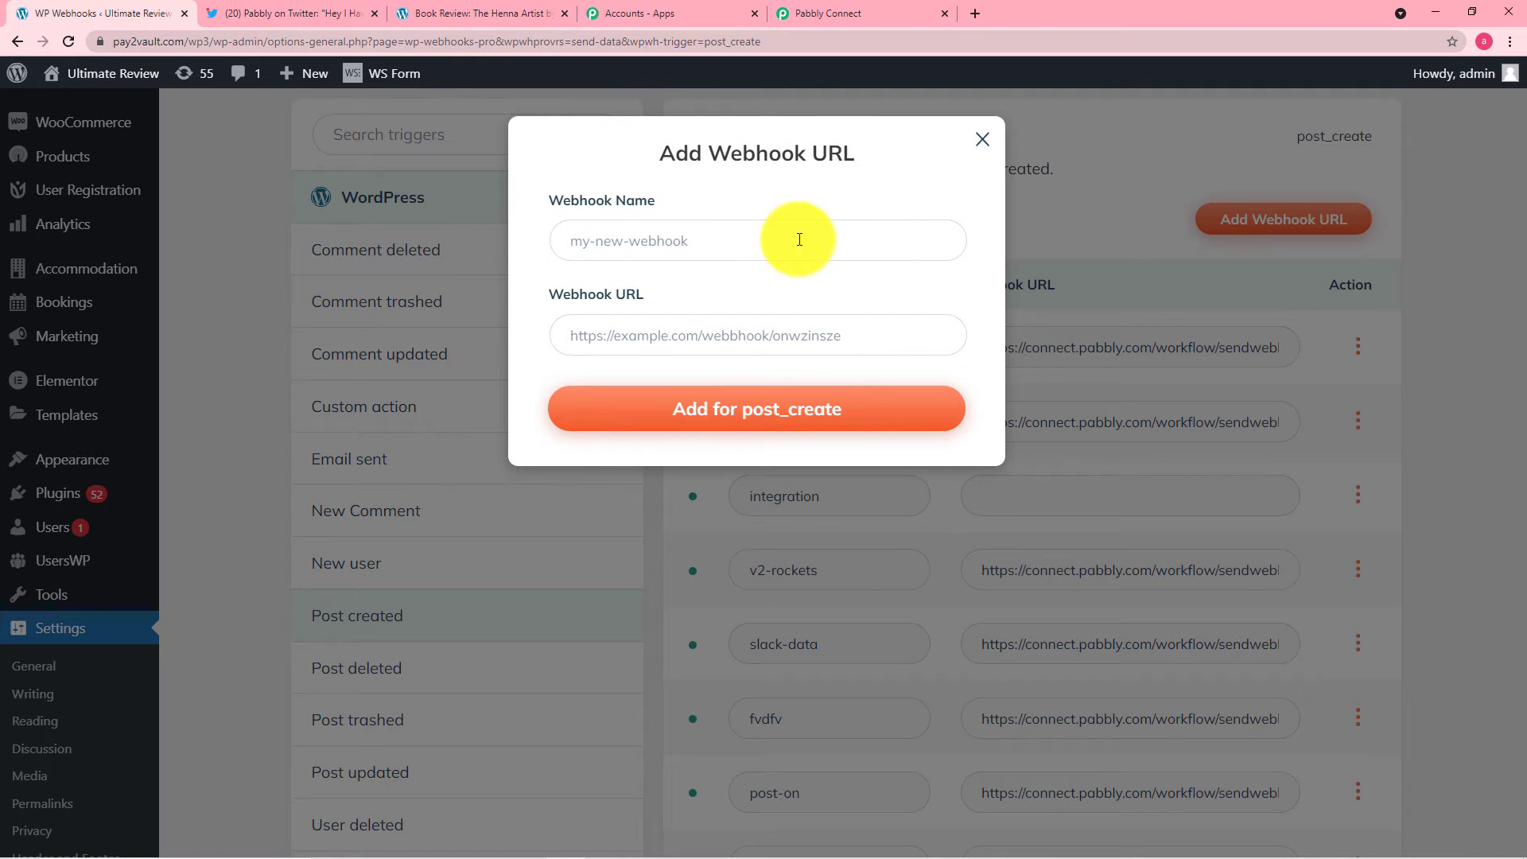
click(832, 16)
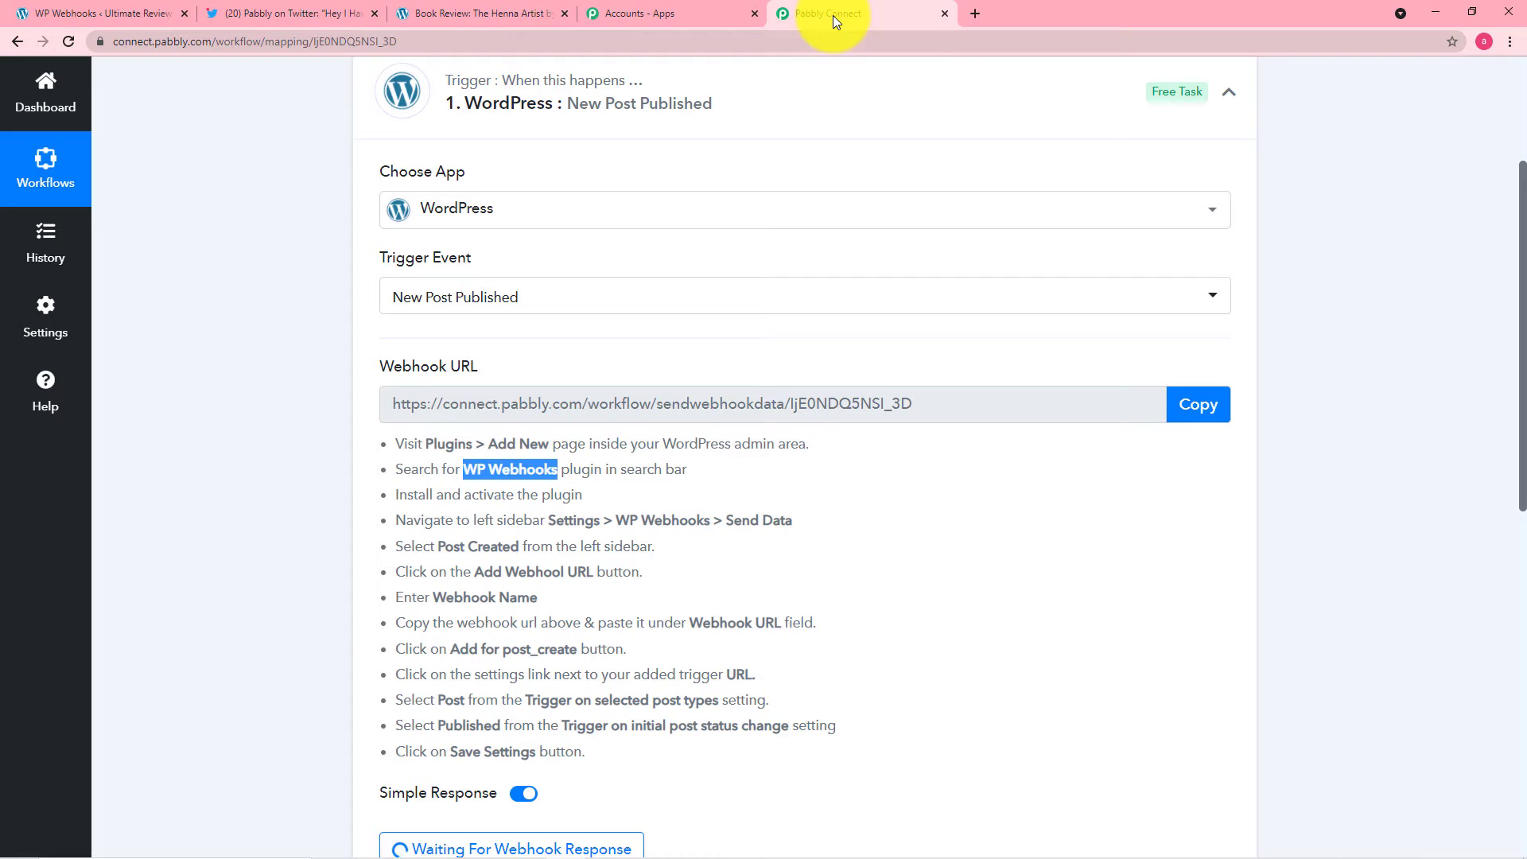
click(1198, 404)
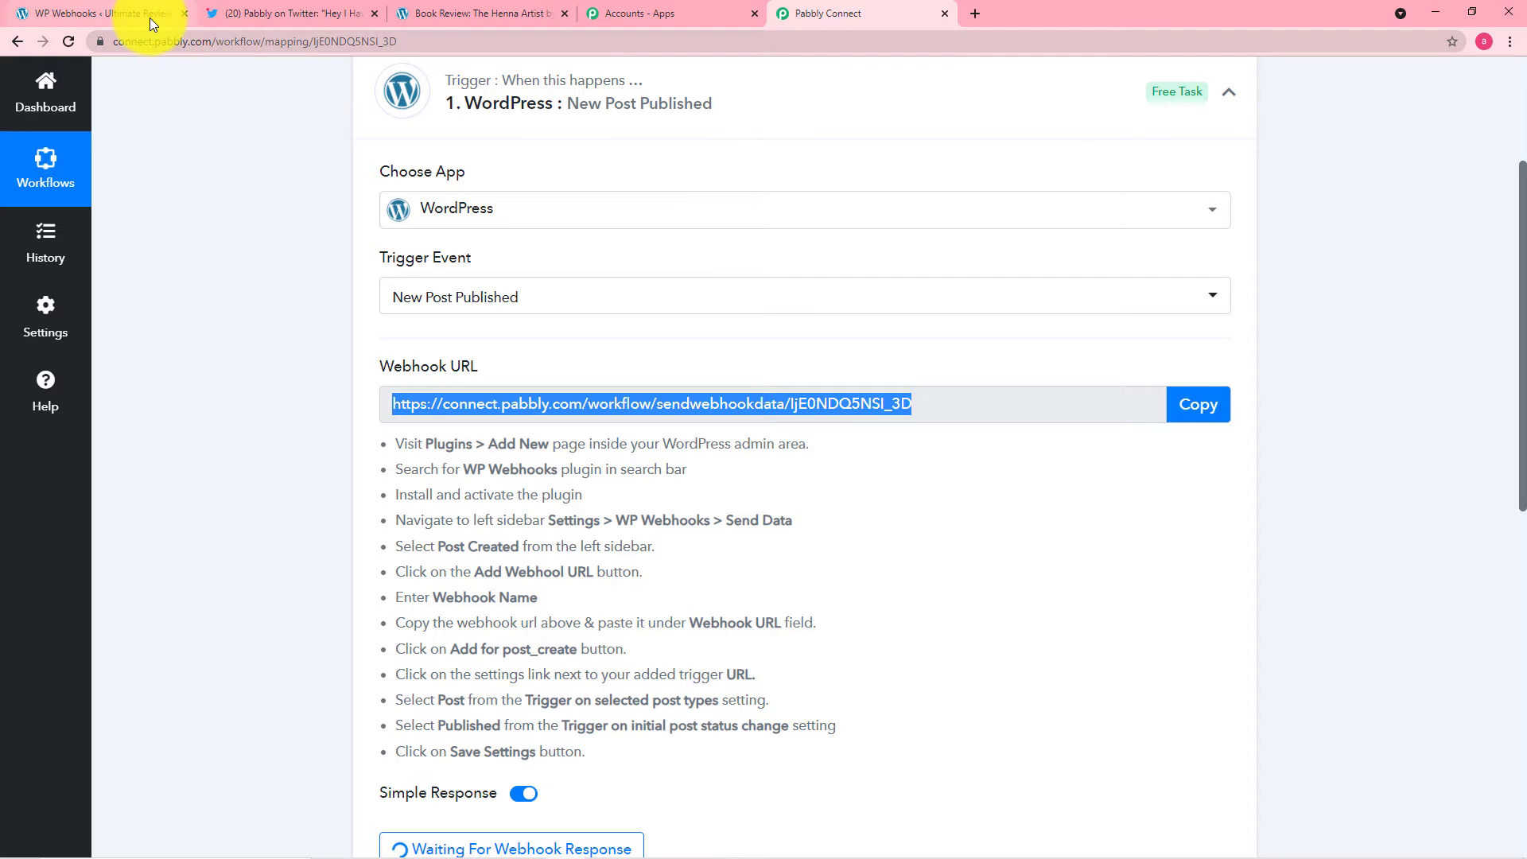
click(150, 18)
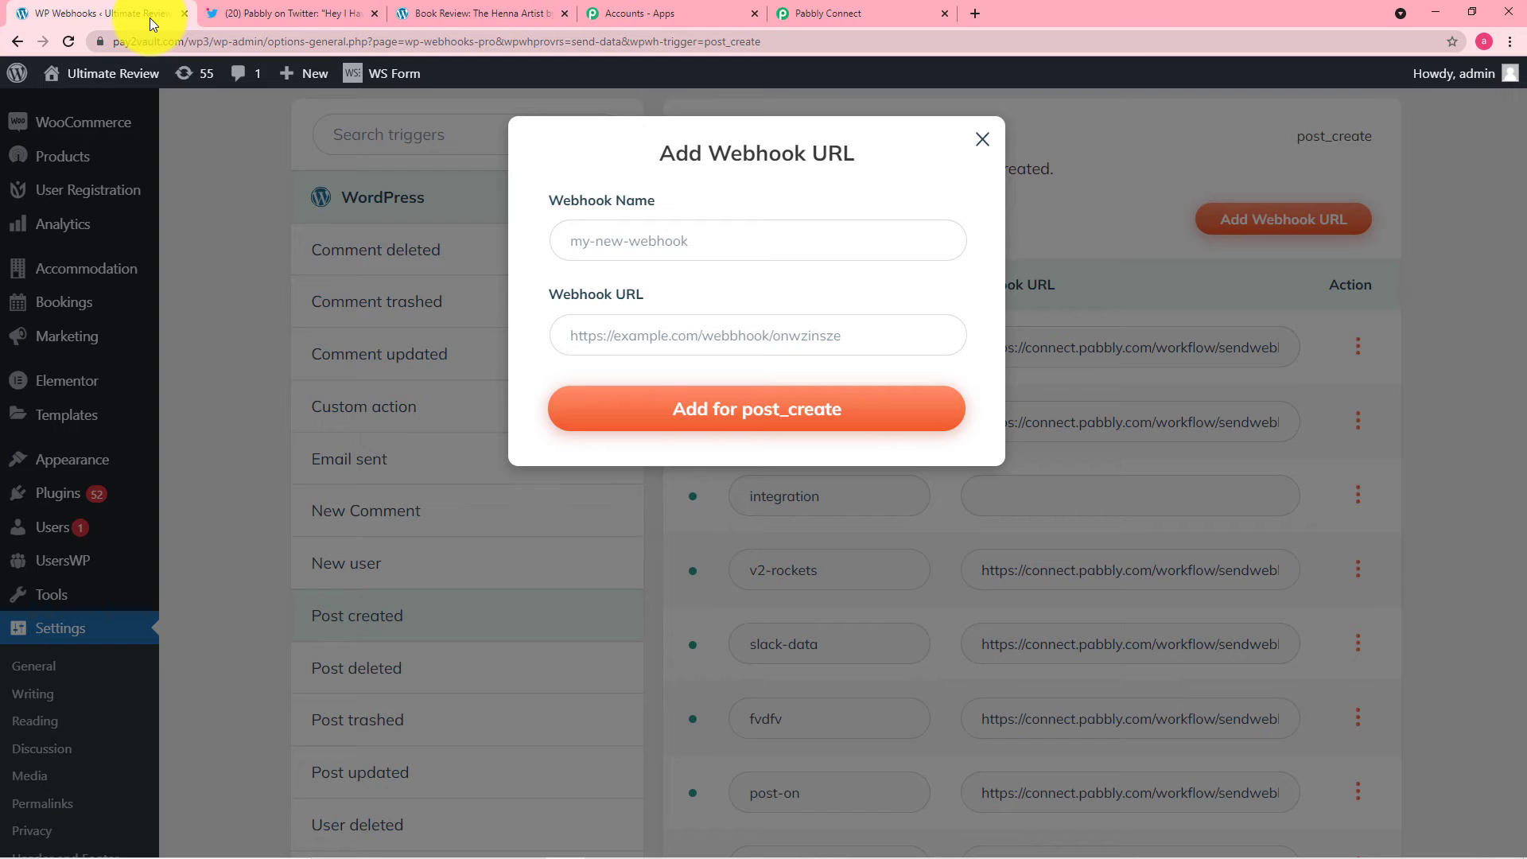
right_click(644, 229)
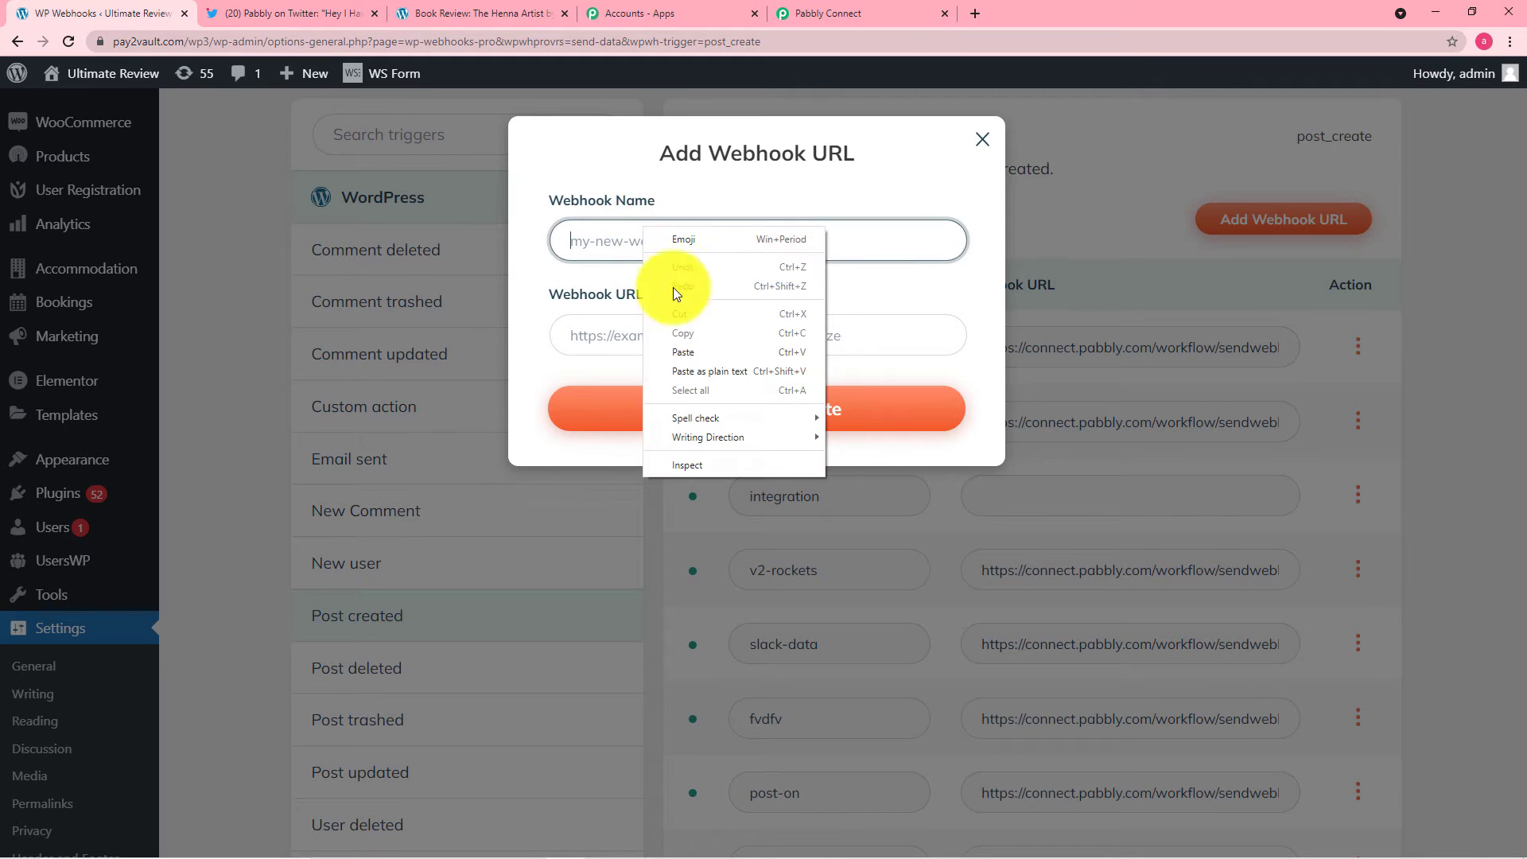
click(684, 352)
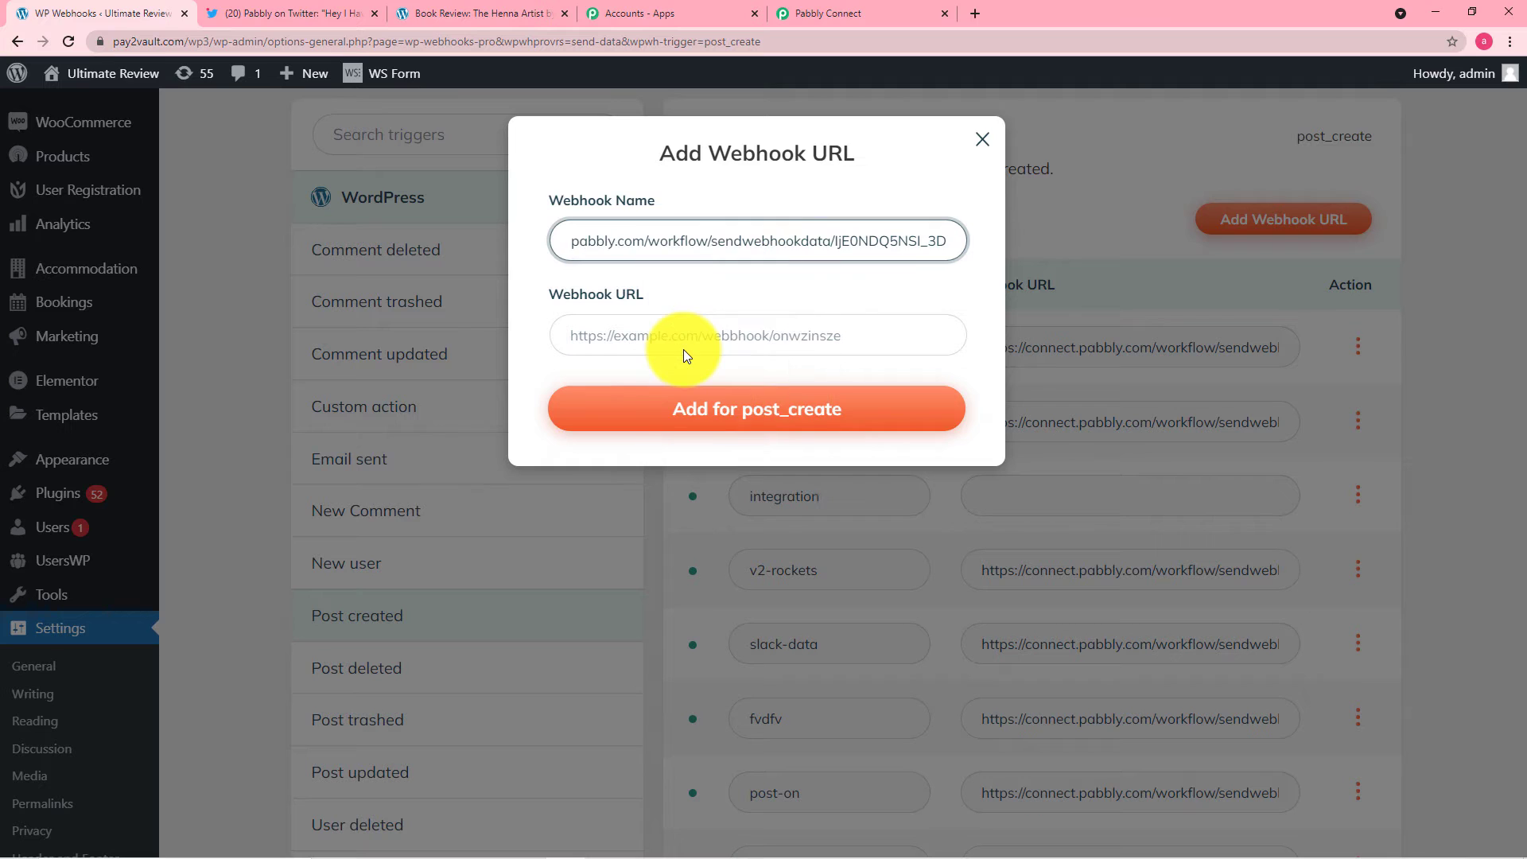
triple_click(908, 239)
key(BackSpace)
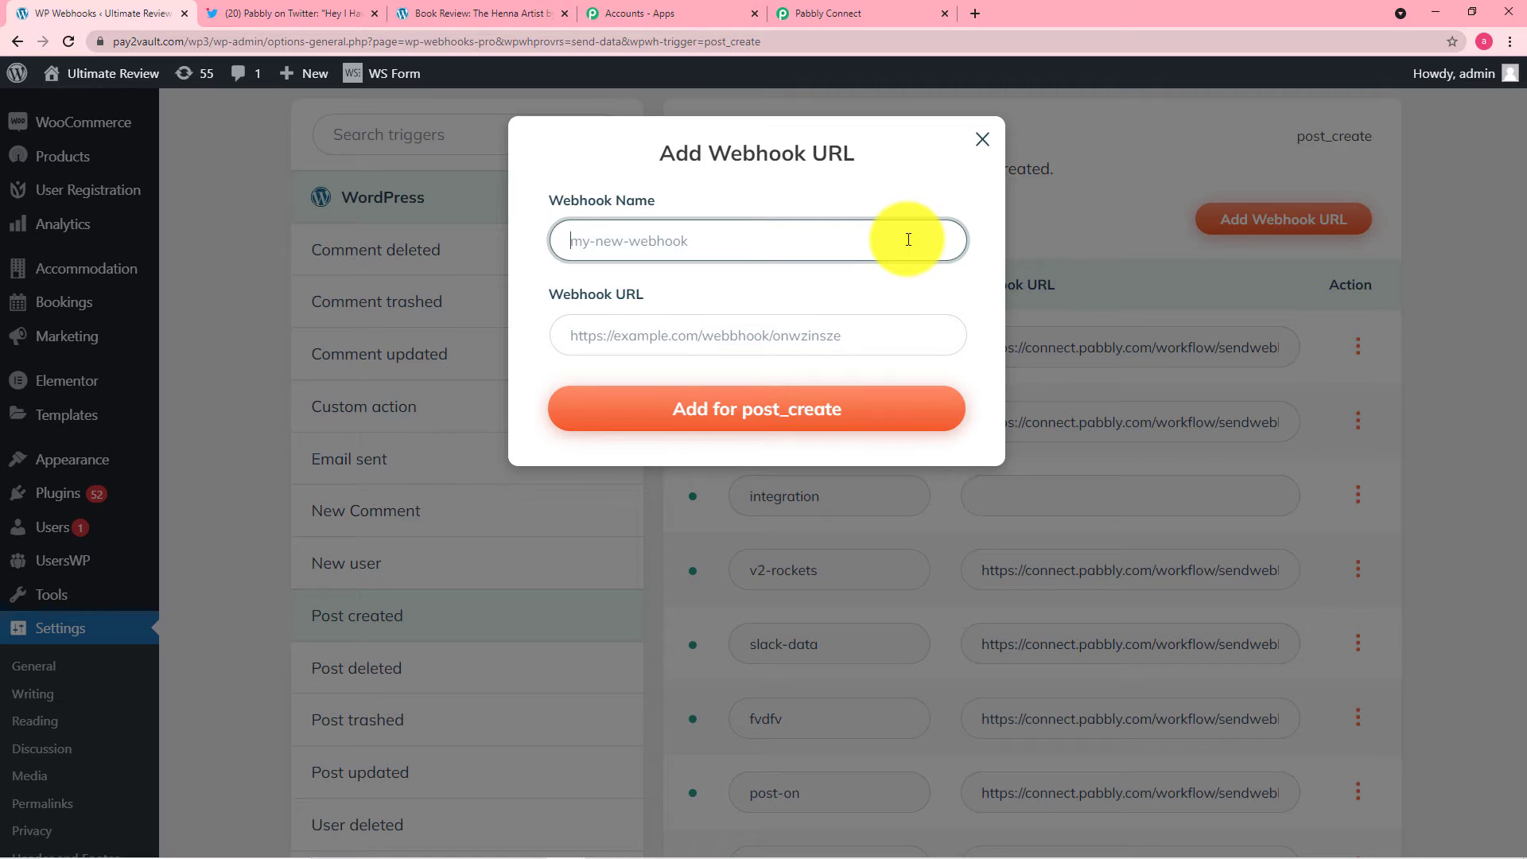
Name the webhook "New webhook for twitter", paste the copied Pabbly webhook URL and add it for post_create
text(New webhook for twitter)
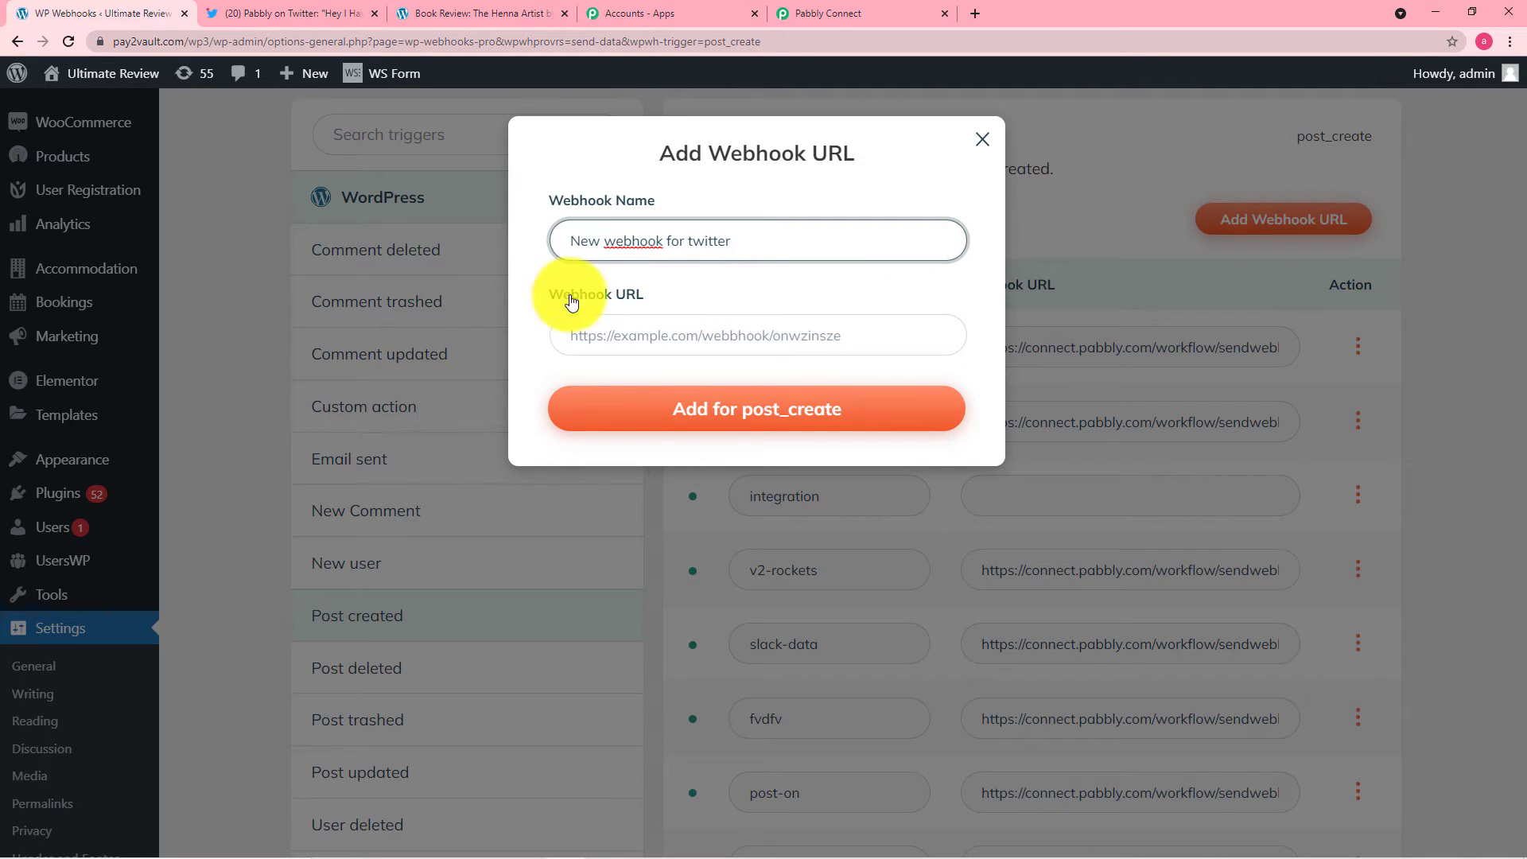
right_click(632, 332)
click(668, 457)
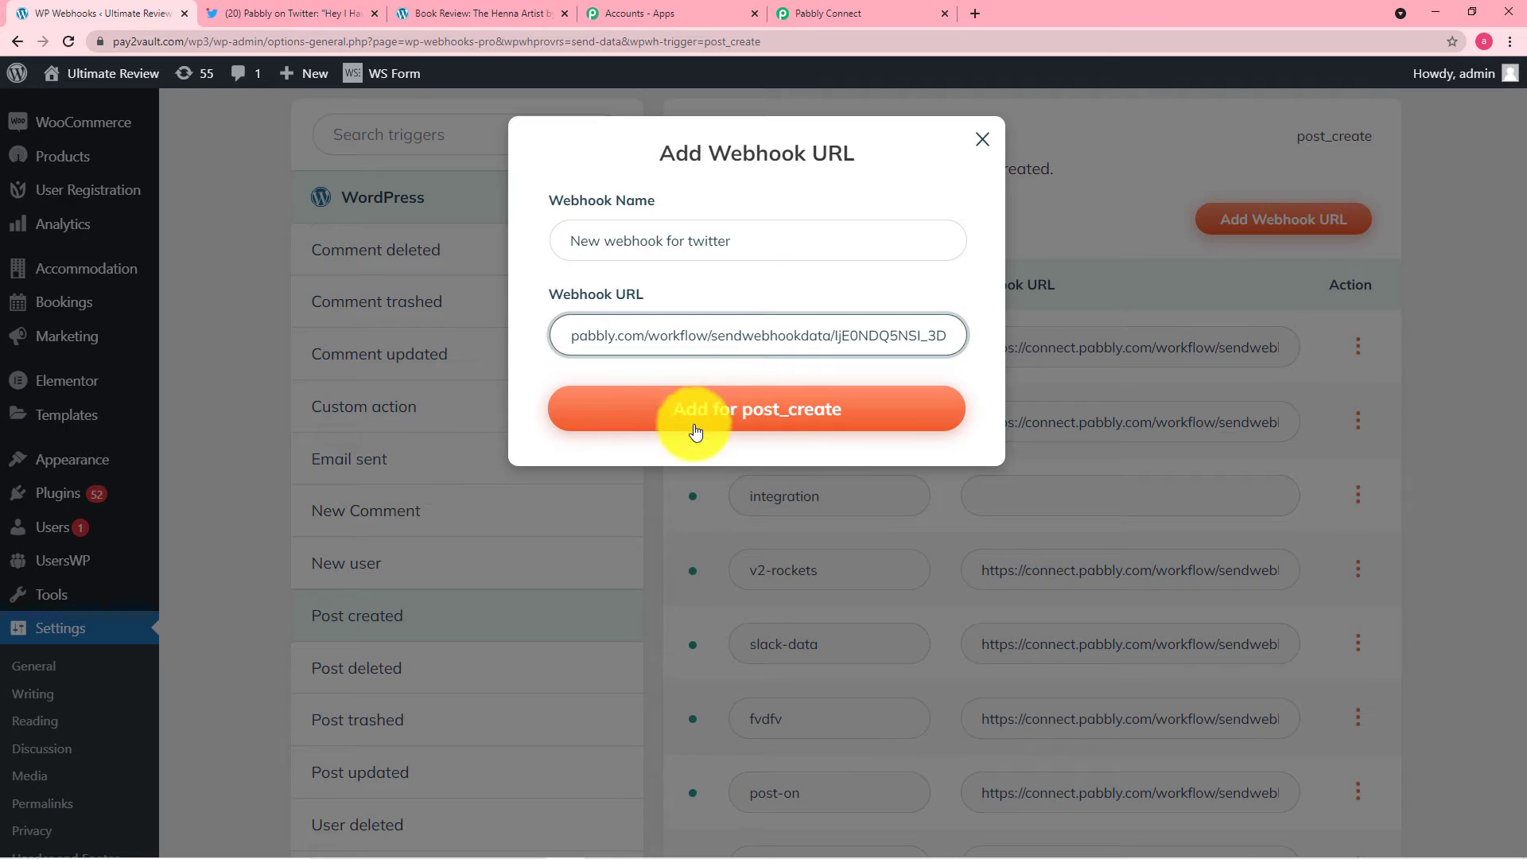
click(775, 418)
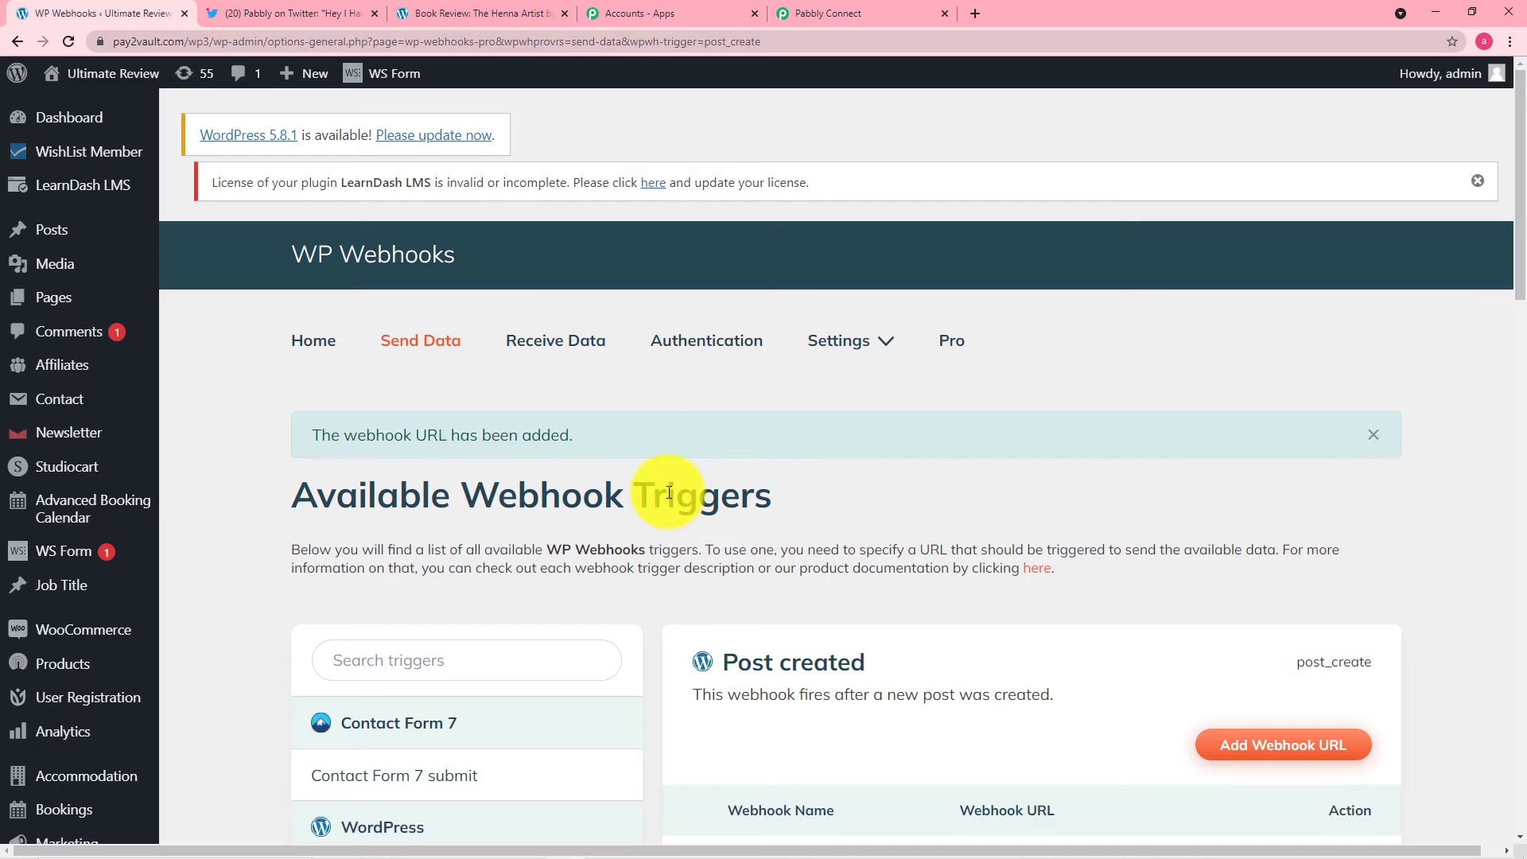
Find the new-webhook-for-twitter entry under the Post created trigger and open its action settings
scroll(669, 493, down, 2)
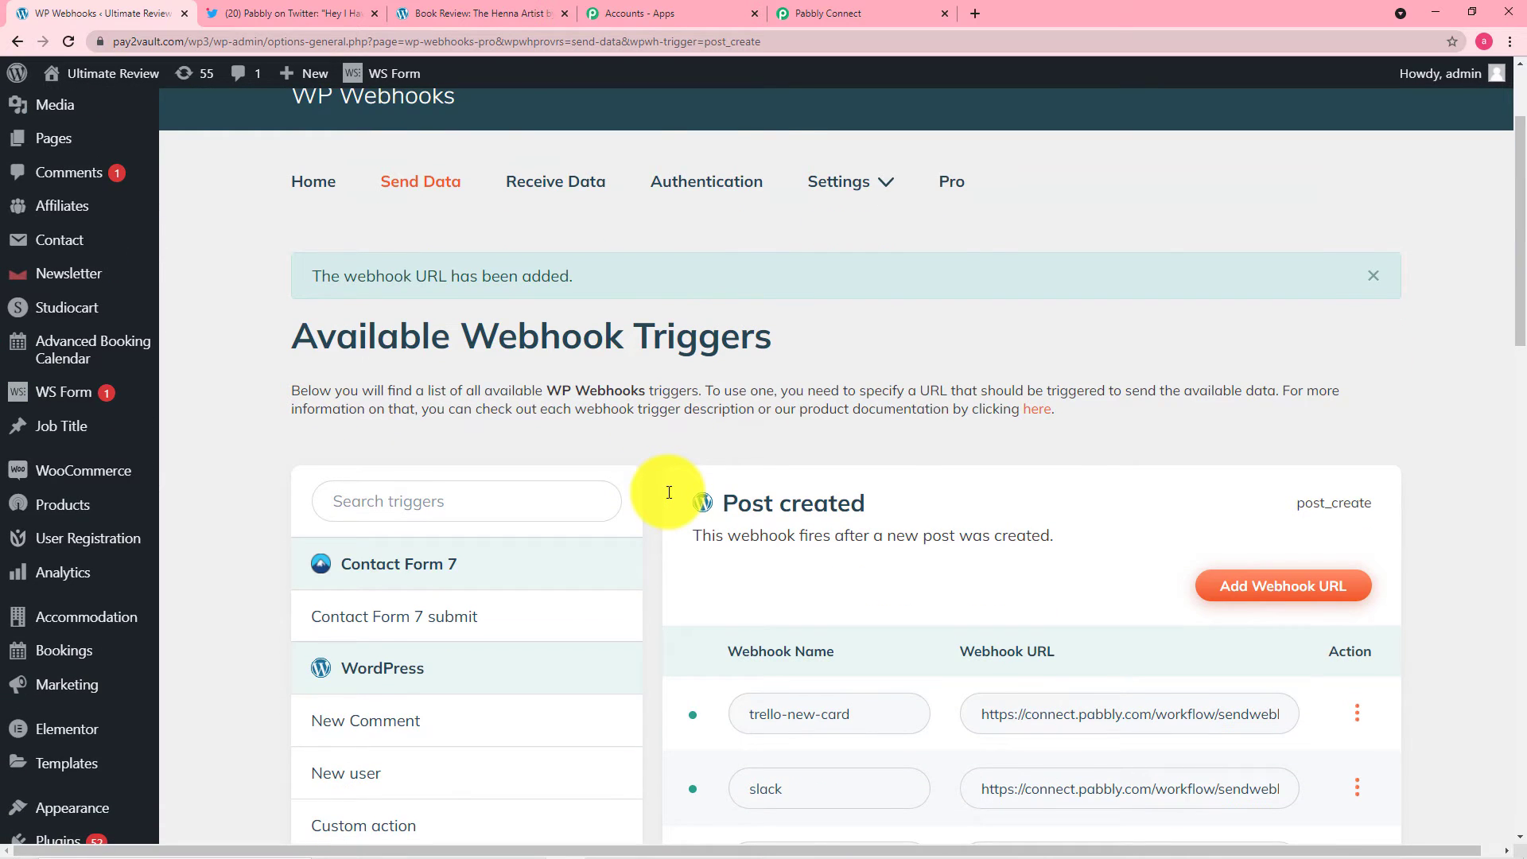
scroll(668, 493, down, 5)
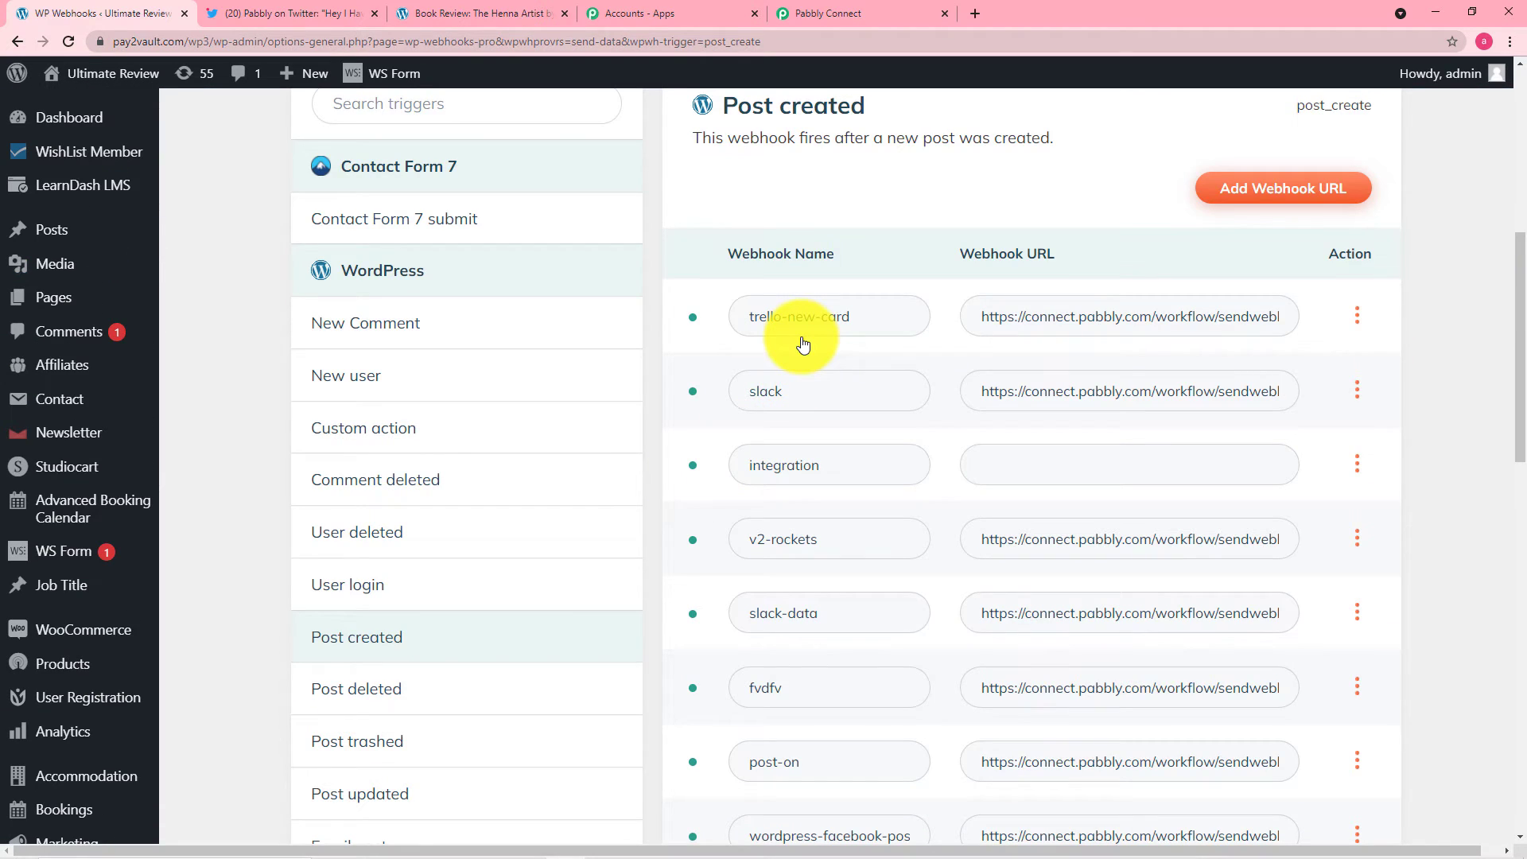
scroll(800, 338, down, 11)
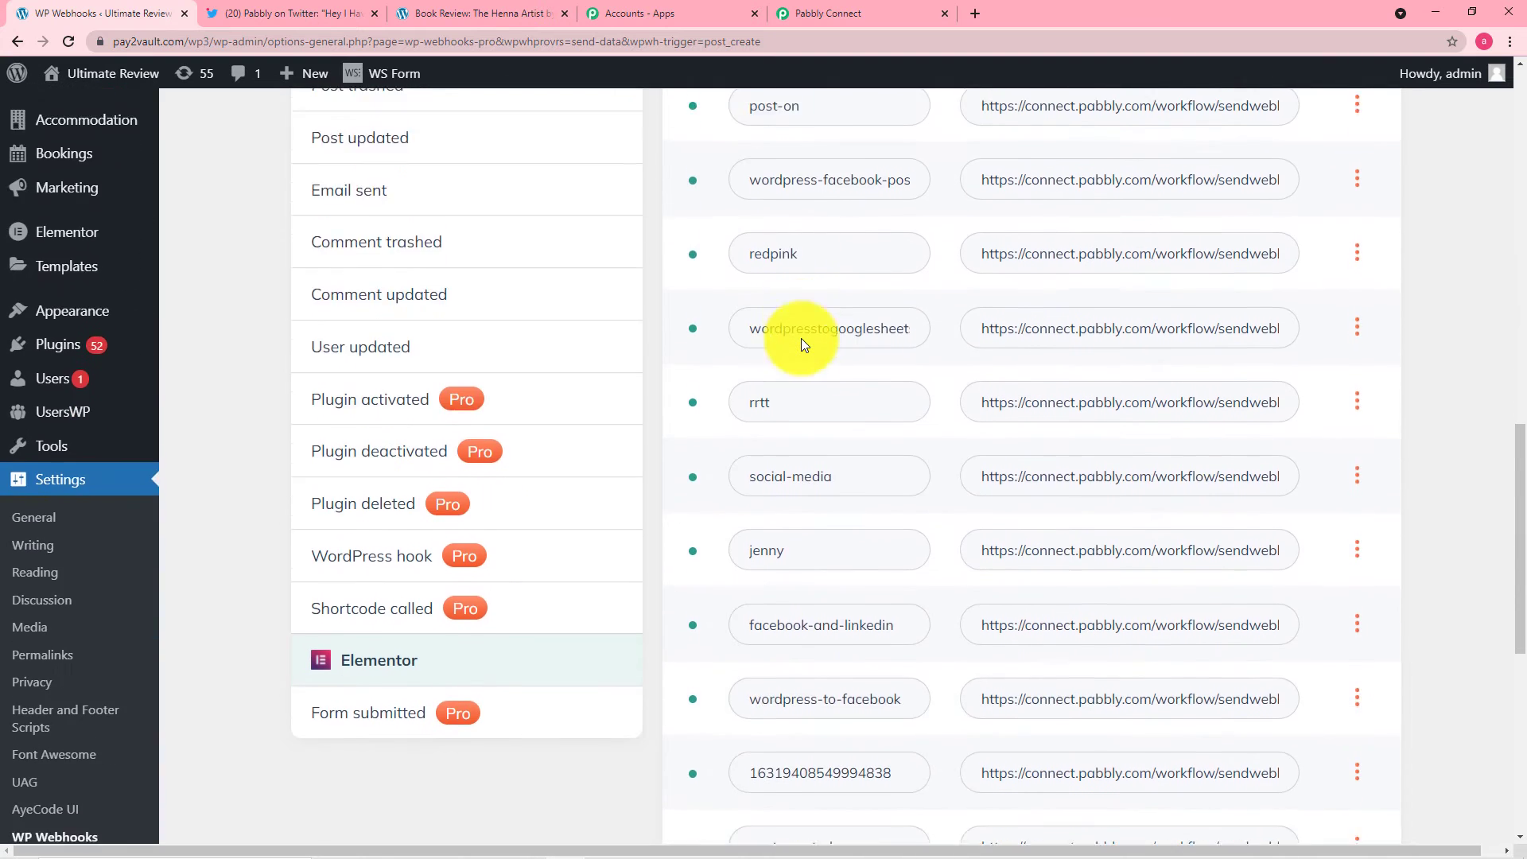
scroll(801, 340, down, 5)
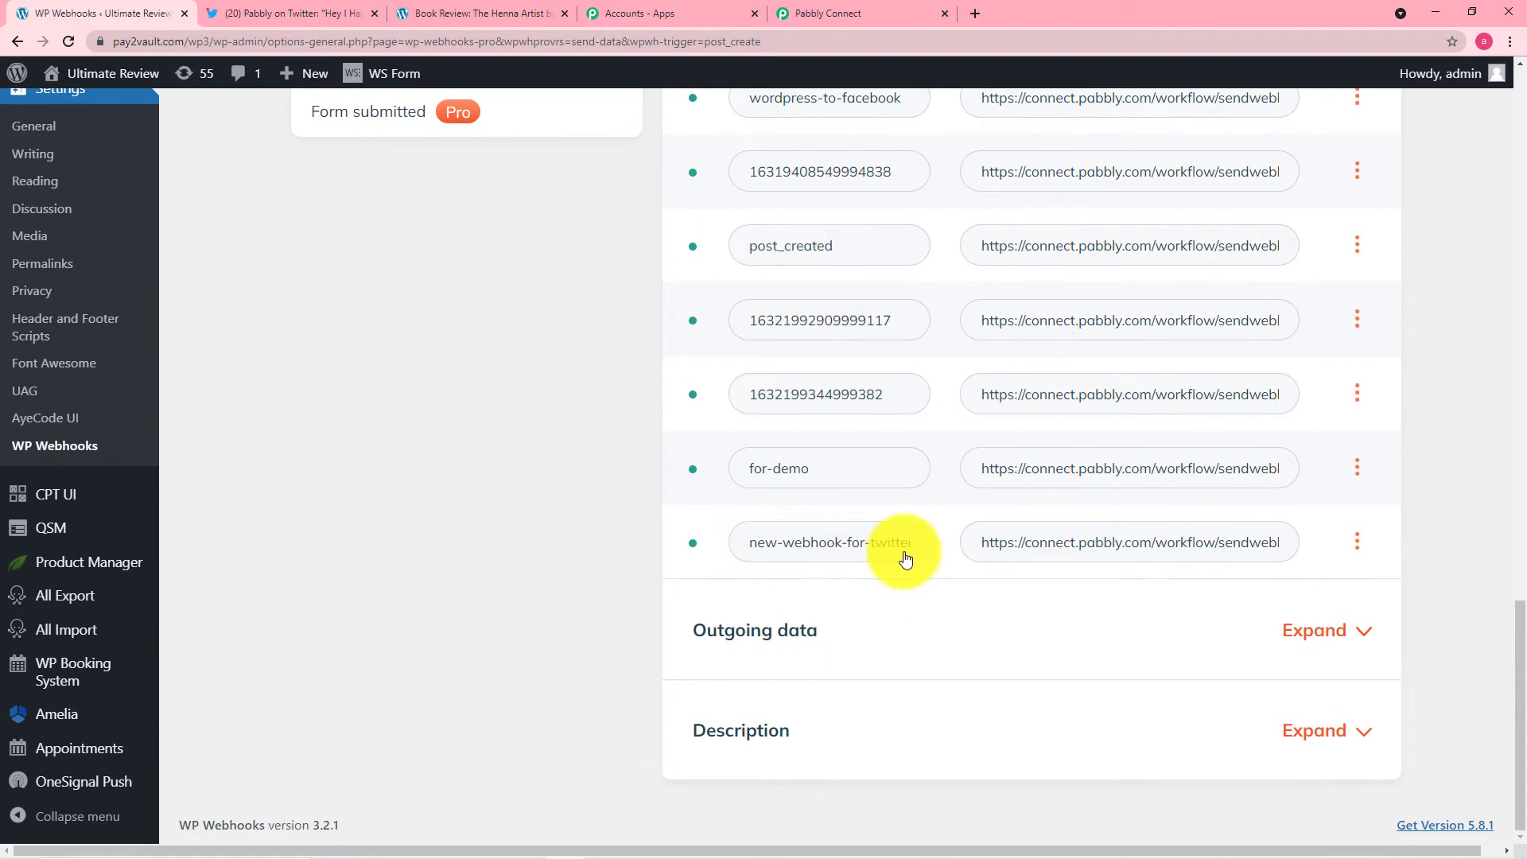
click(1357, 540)
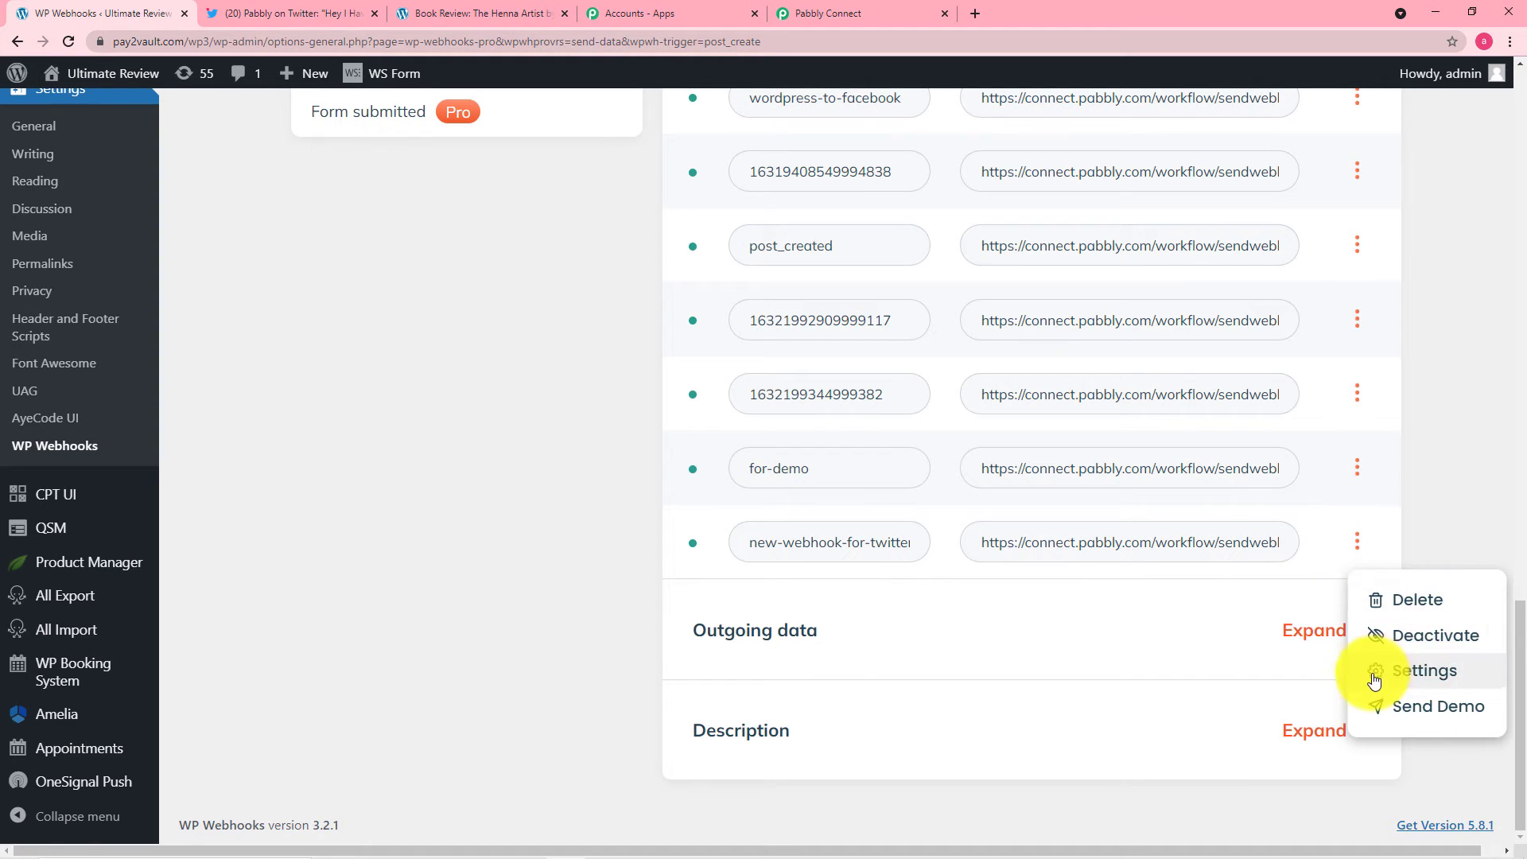
click(1406, 674)
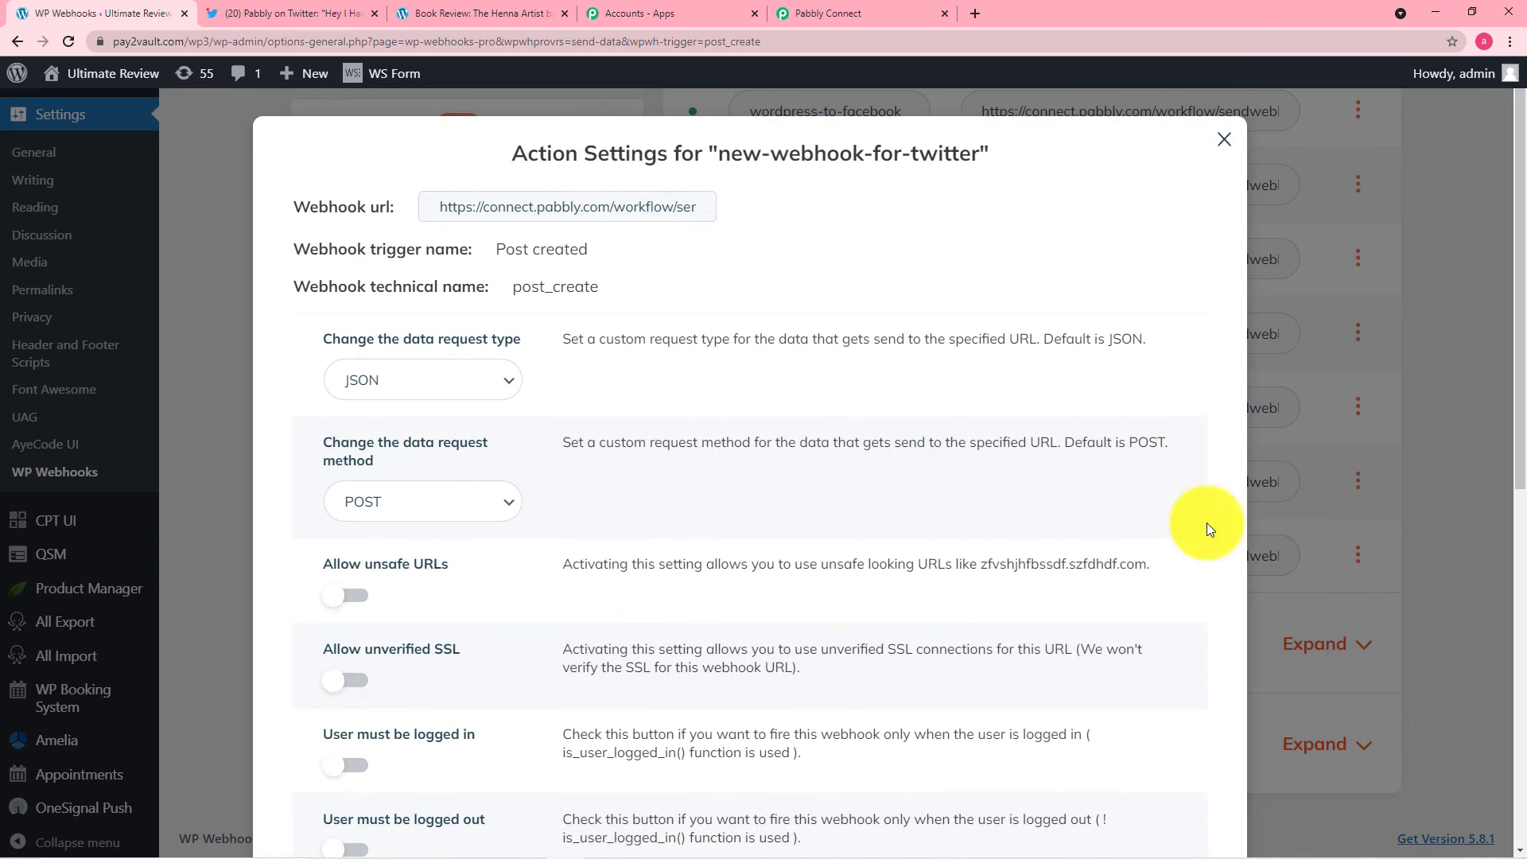
Make the webhook trigger only on the Post type and the Published initial status, and save the settings
scroll(695, 397, down, 6)
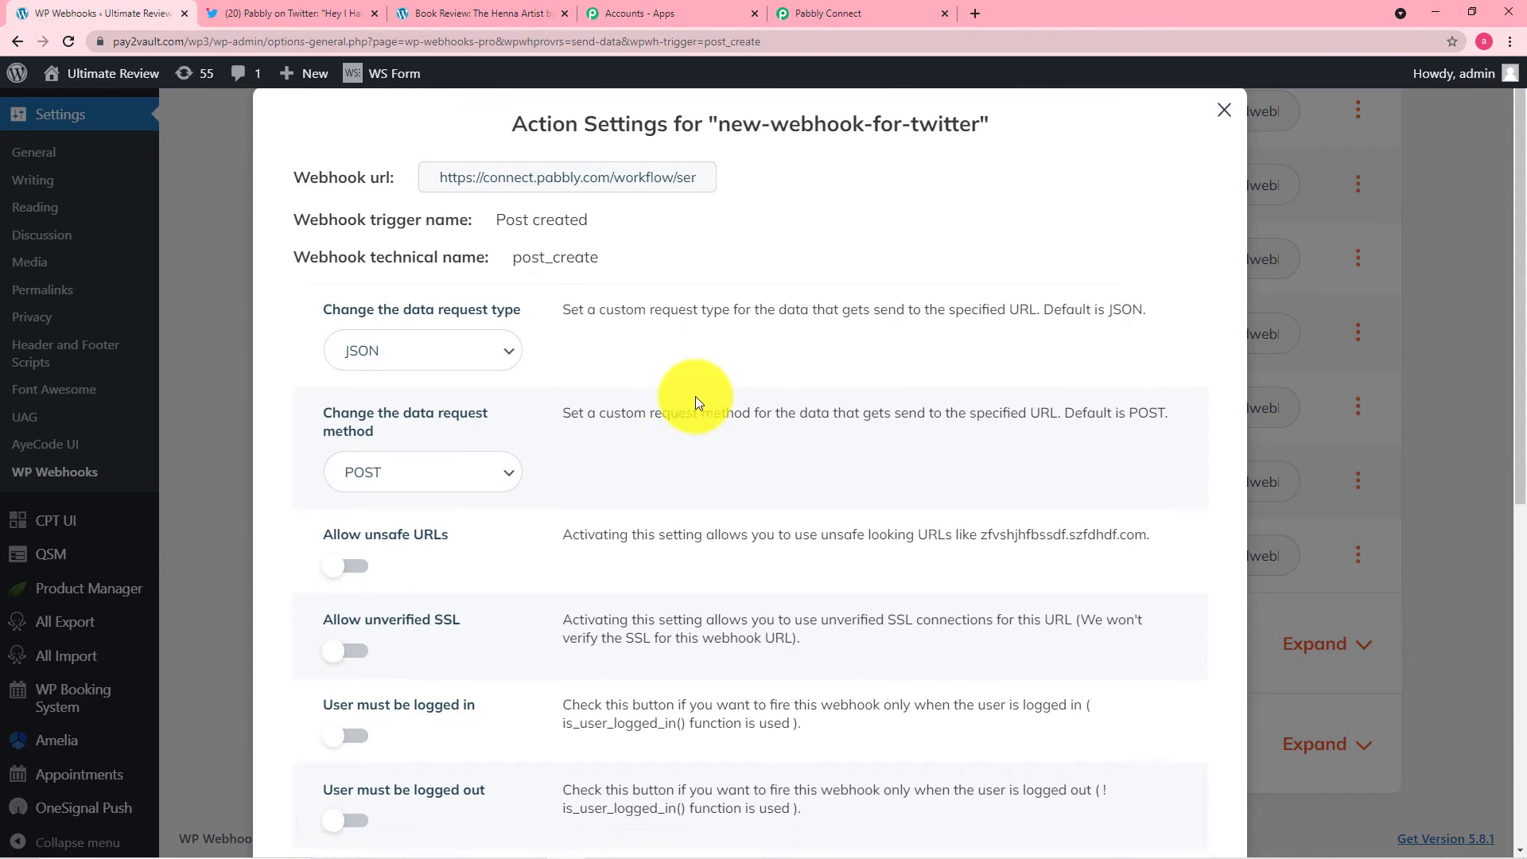
scroll(695, 396, down, 1)
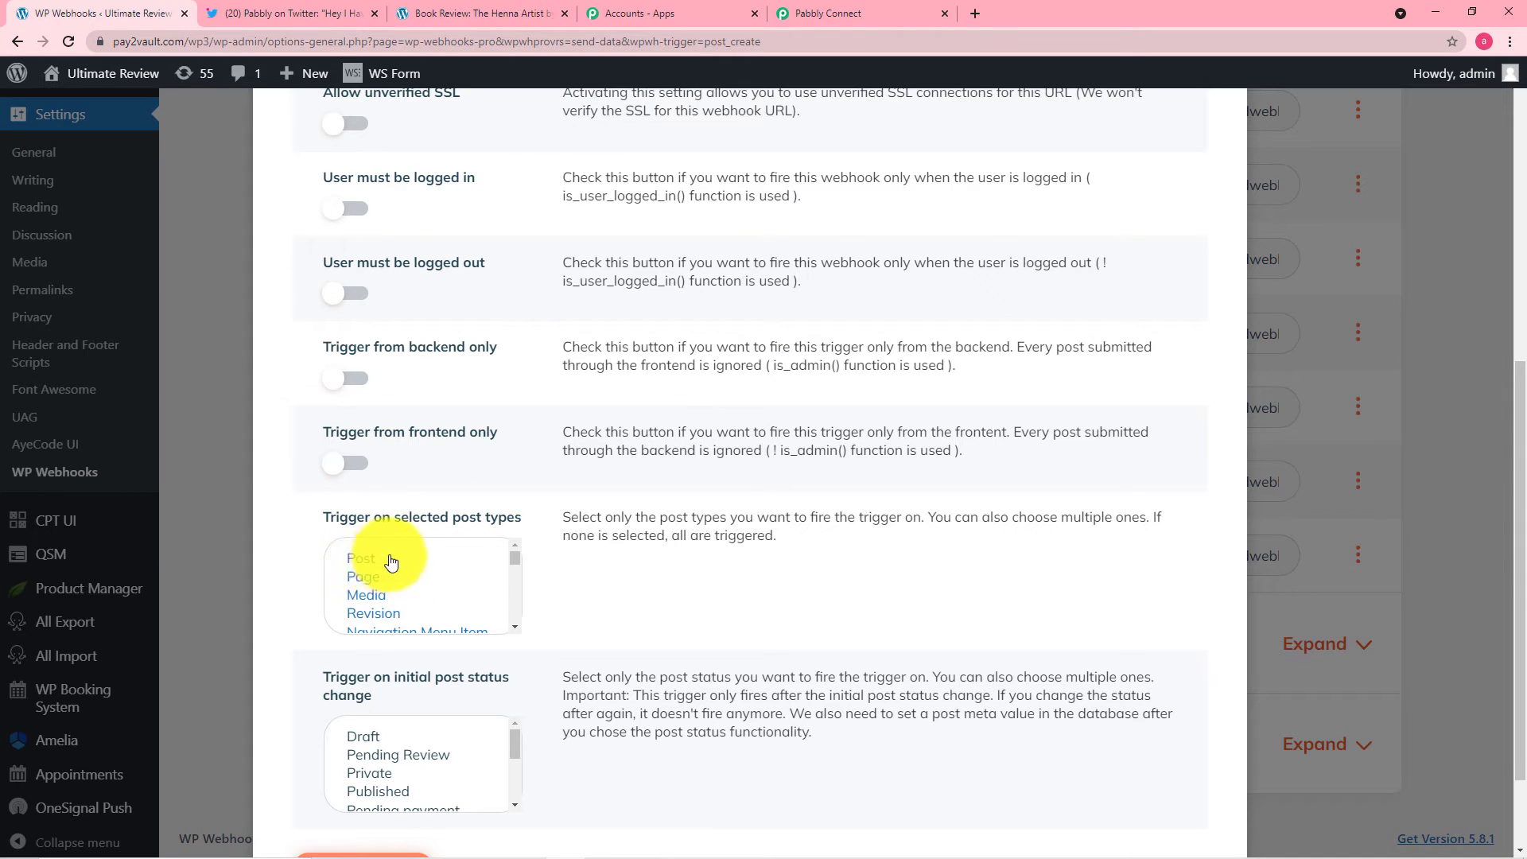
click(362, 560)
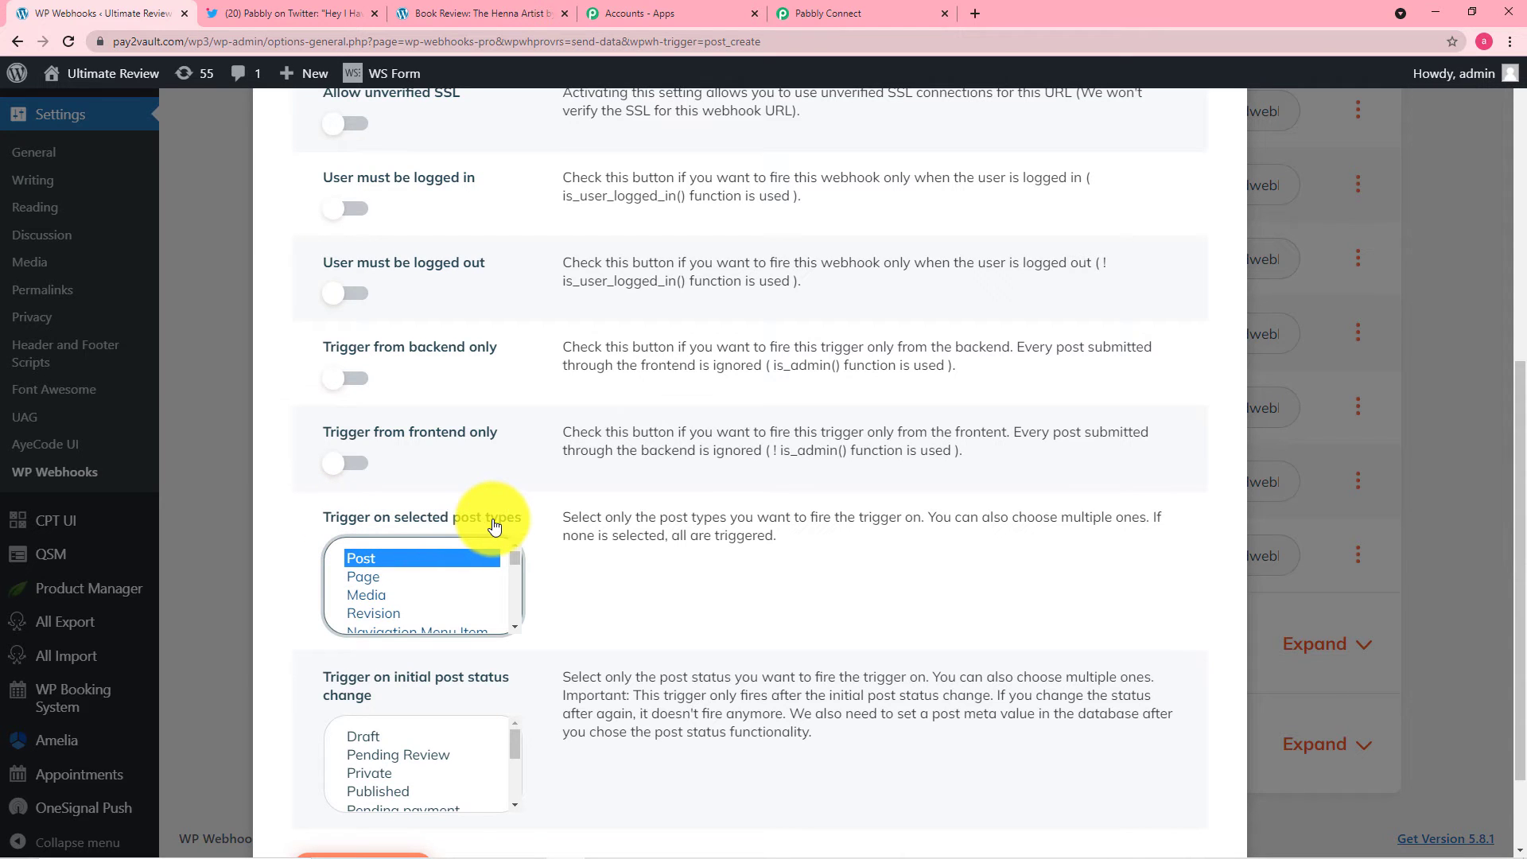
scroll(599, 511, down, 3)
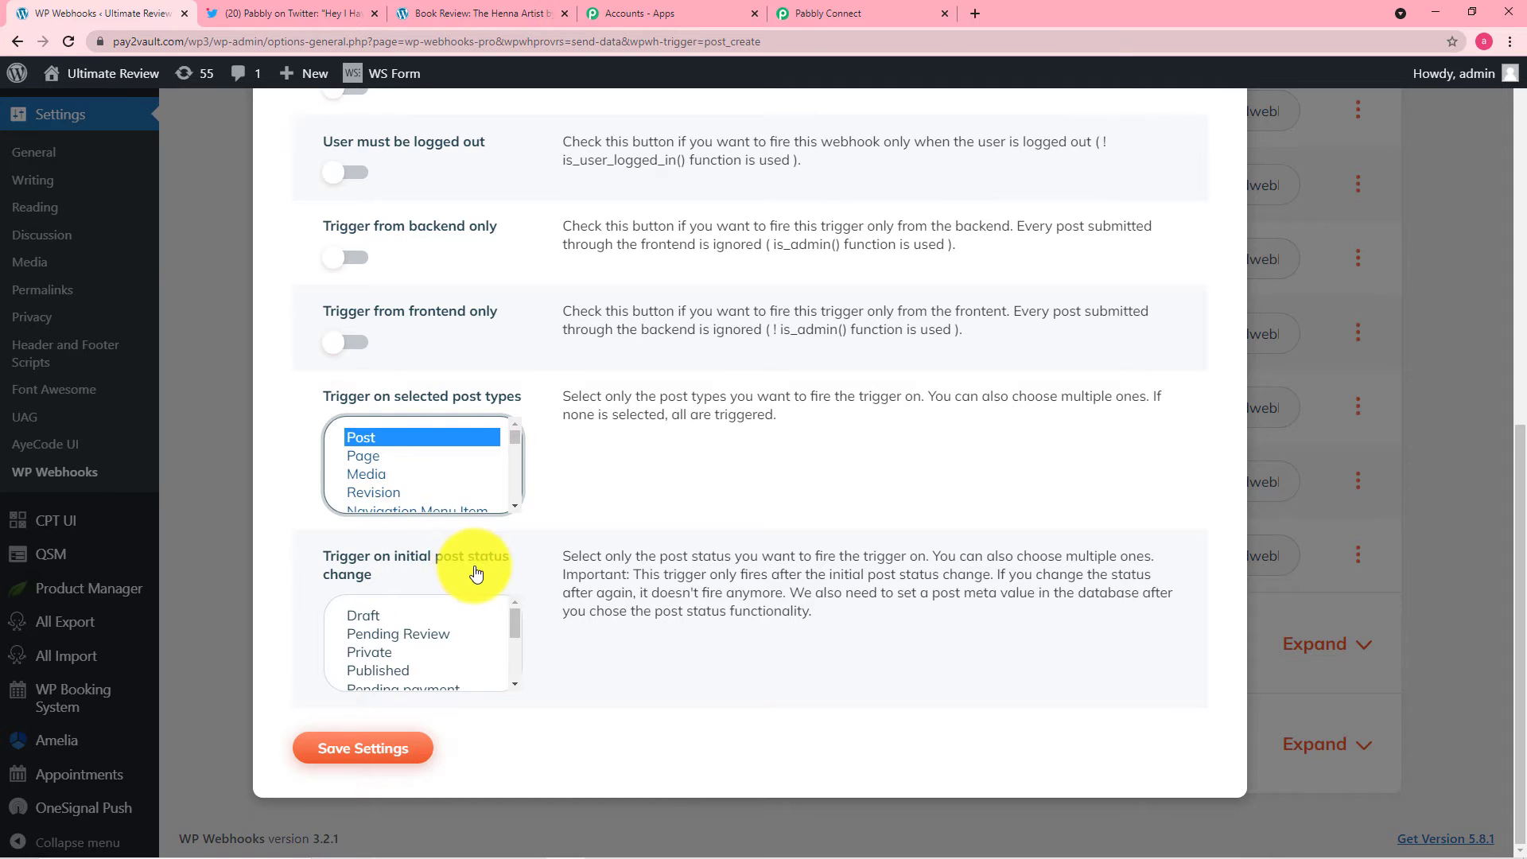
click(387, 672)
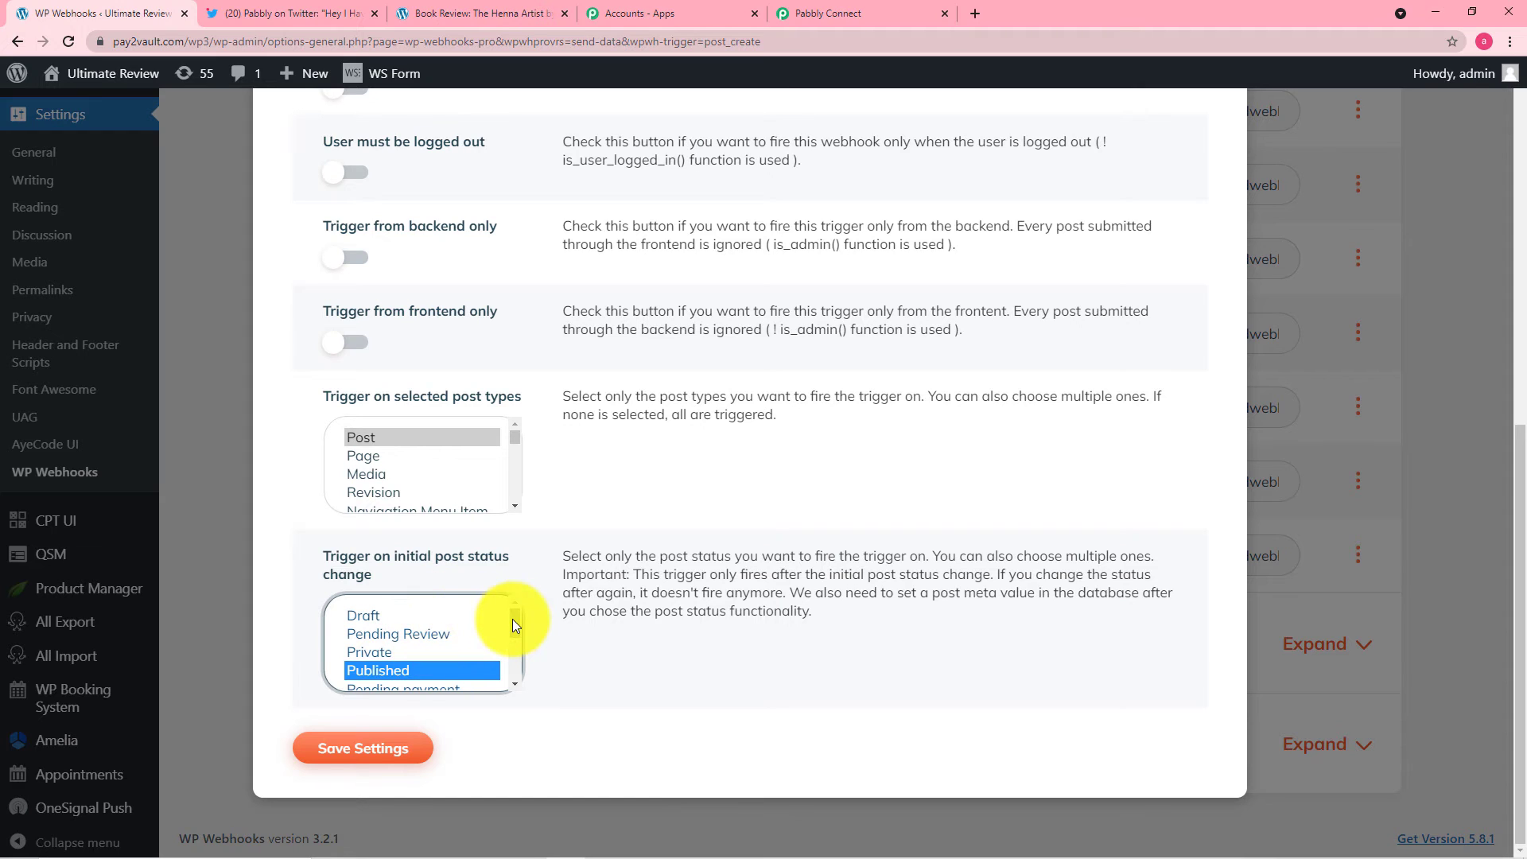
mouse_move(512, 625)
mouse_down()
mouse_move(513, 644)
mouse_move(513, 613)
mouse_up()
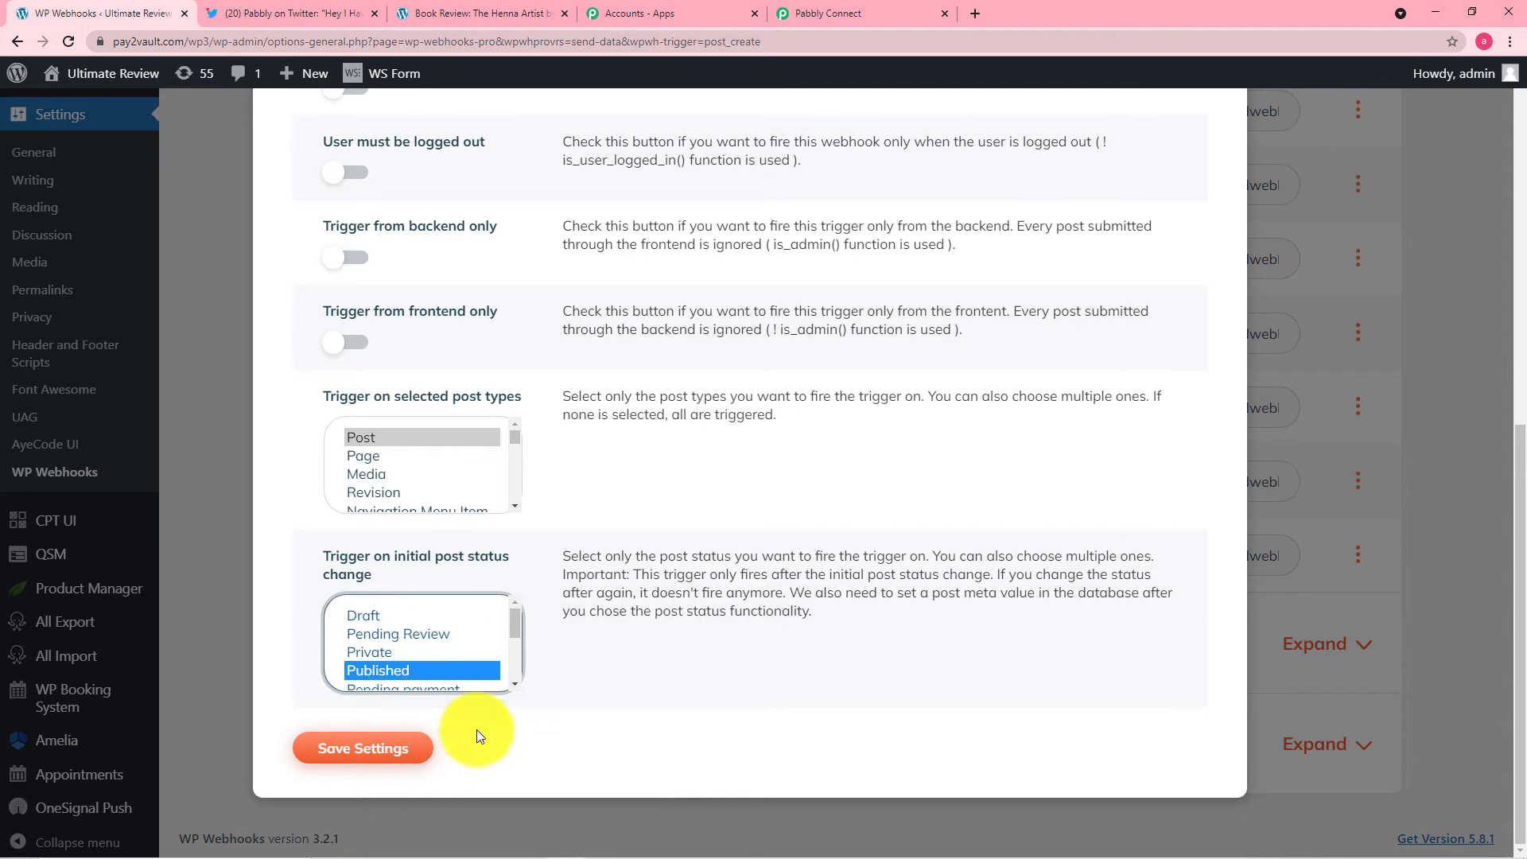
click(359, 750)
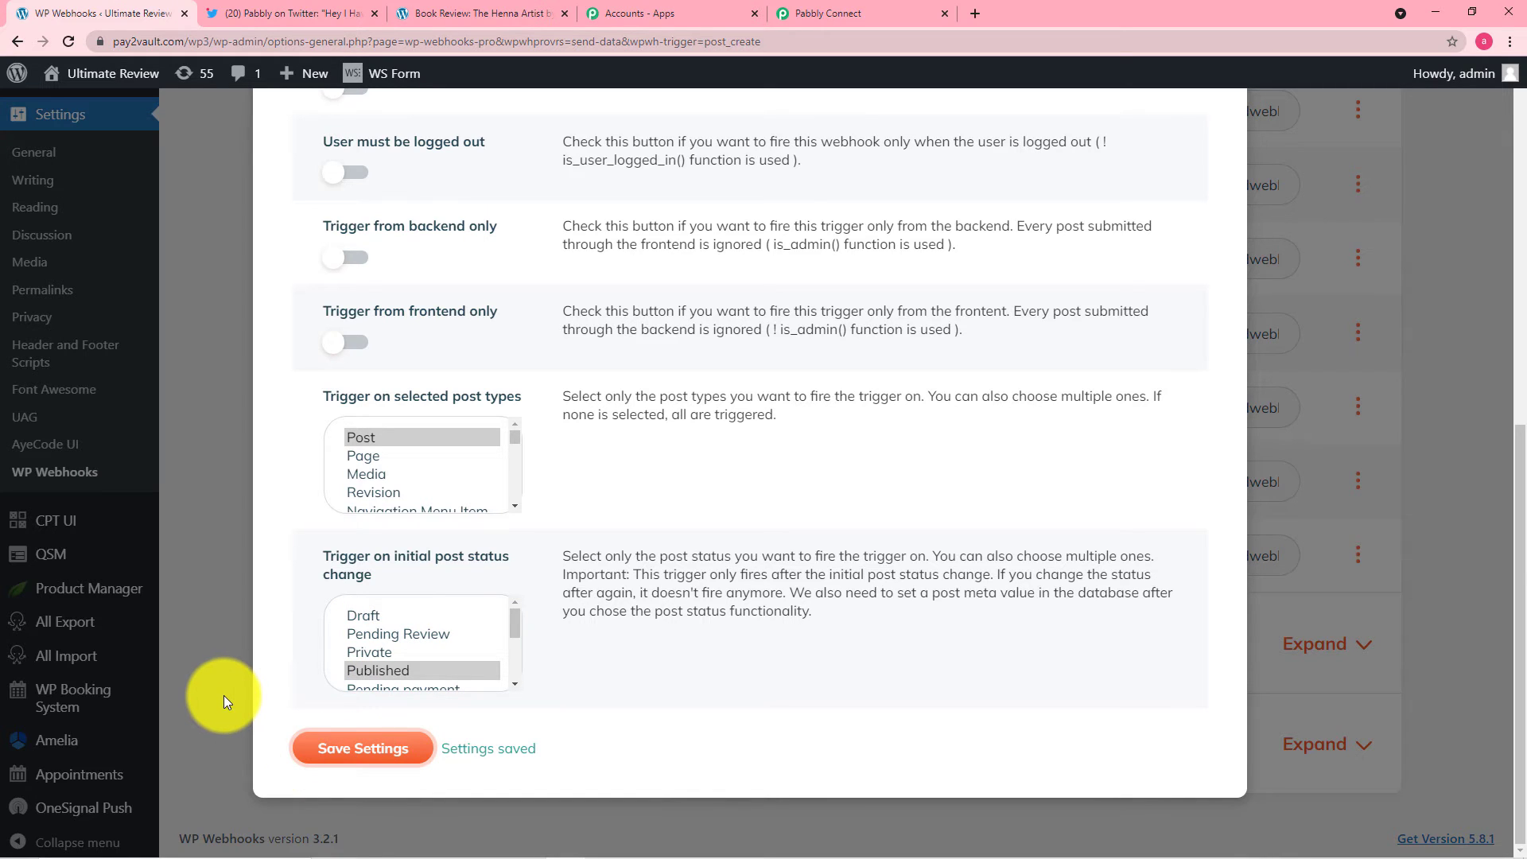
Switch to the Pabbly Connect workflow and check its webhook response status
click(822, 4)
scroll(389, 460, down, 4)
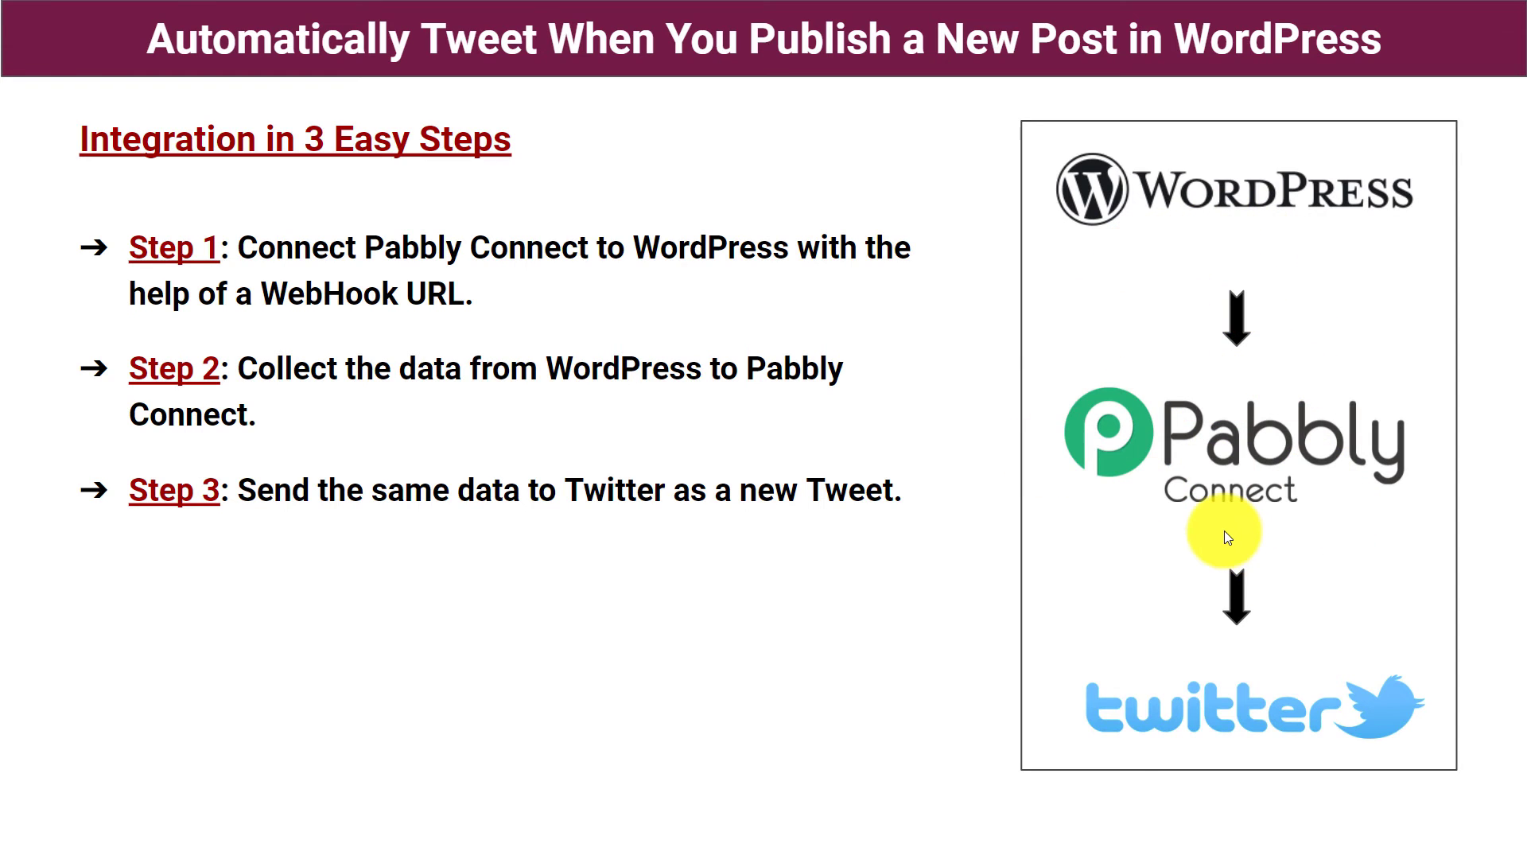
key(alt+Tab)
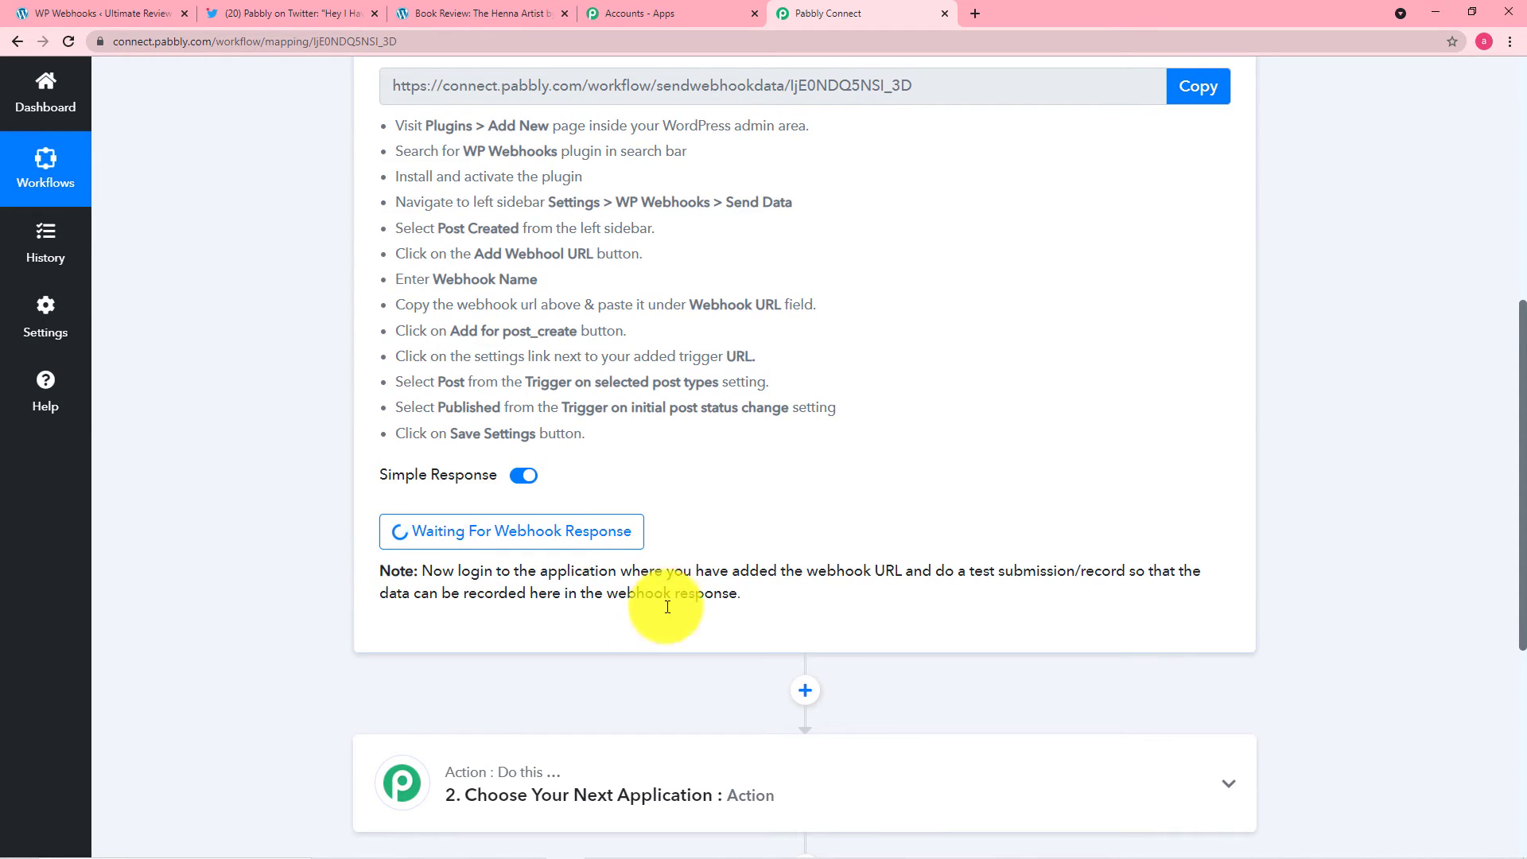
Return to the WordPress admin area and start a new post
click(122, 7)
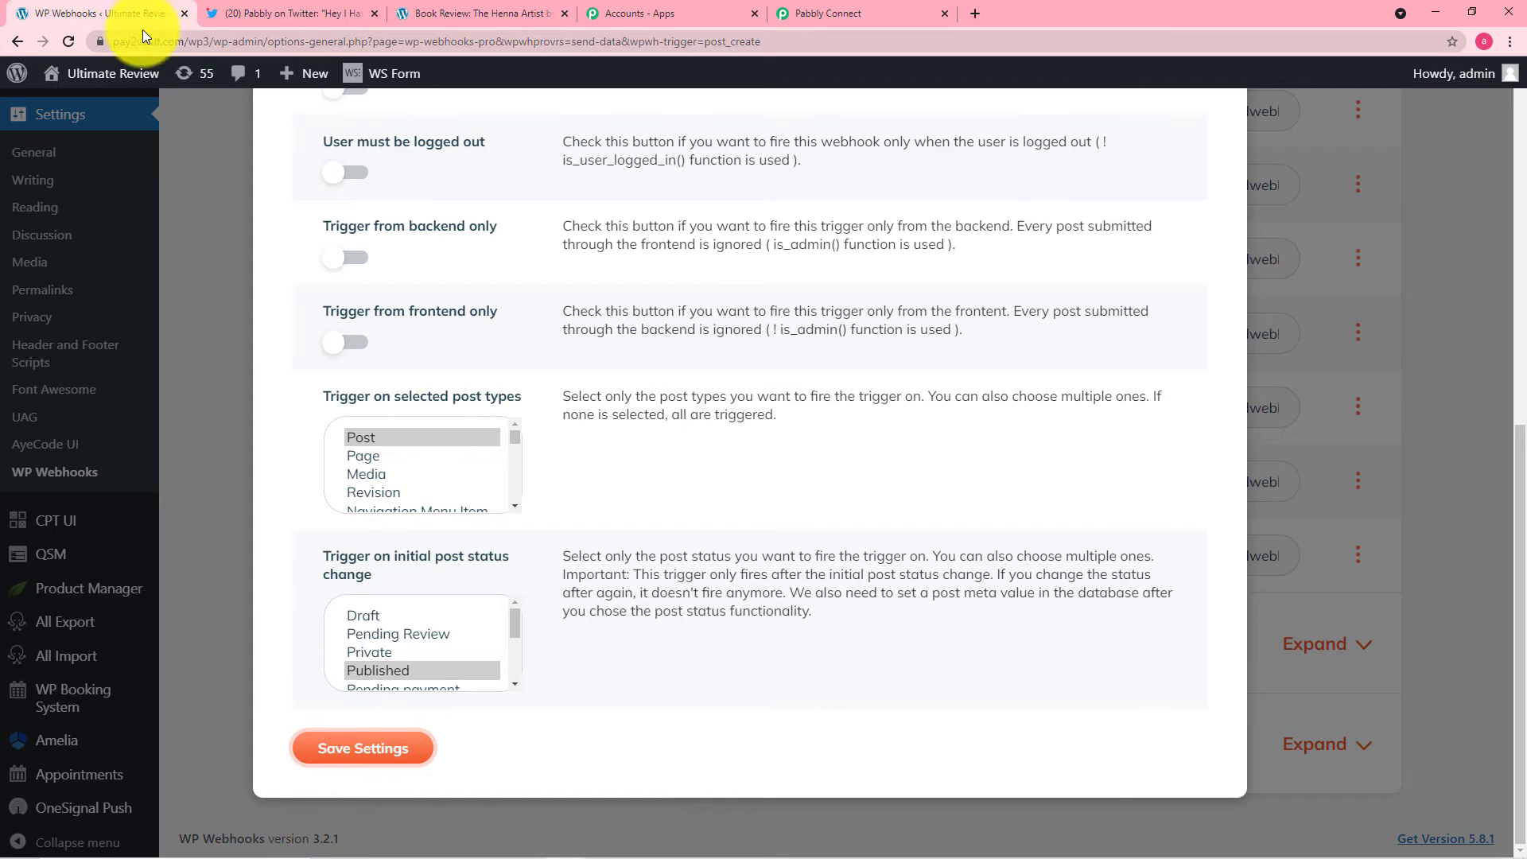
mouse_move(309, 79)
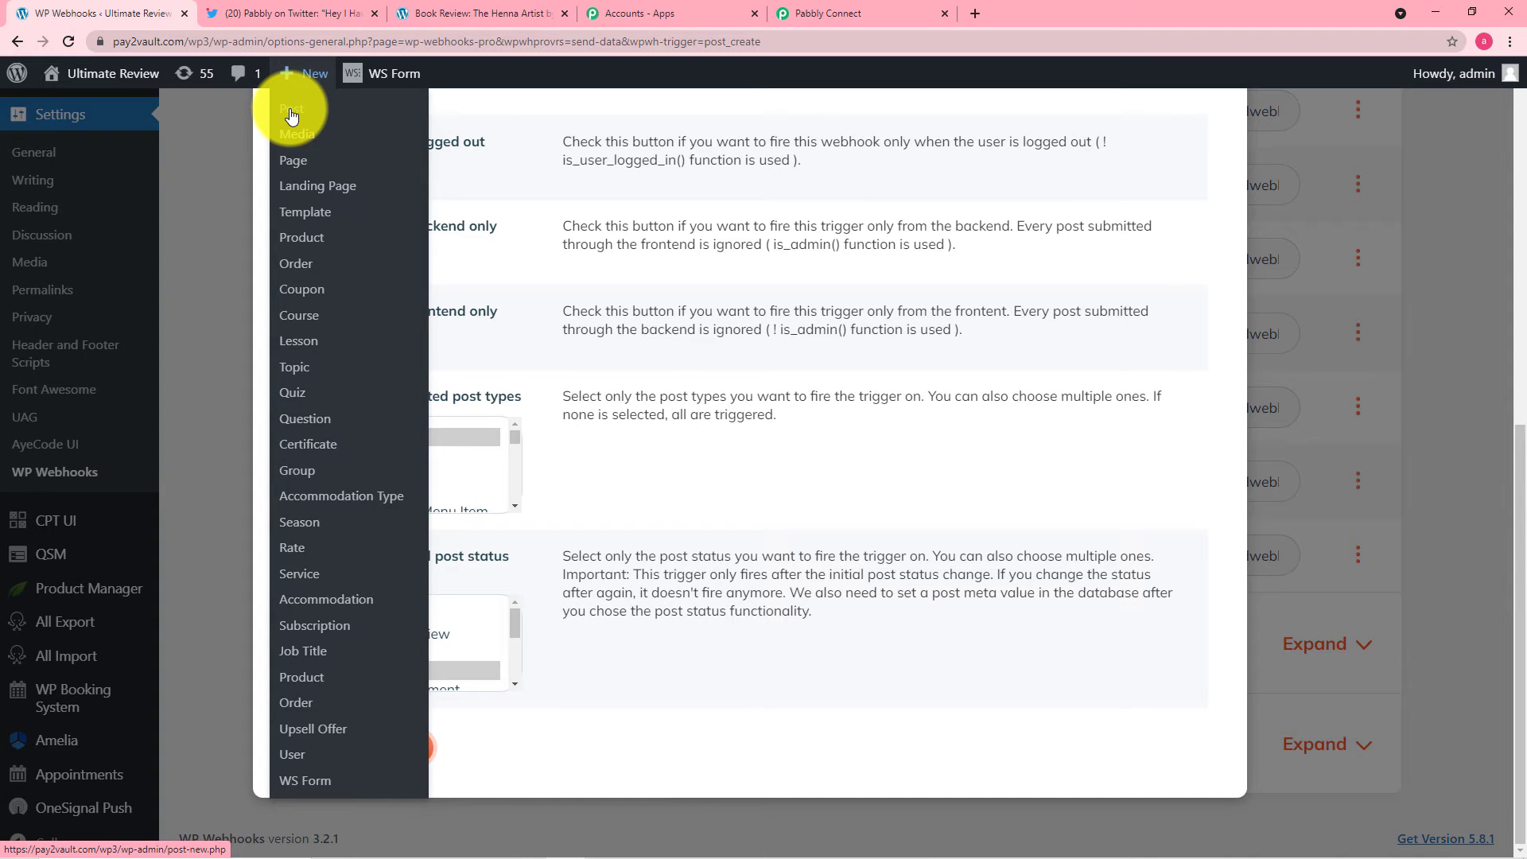
click(291, 112)
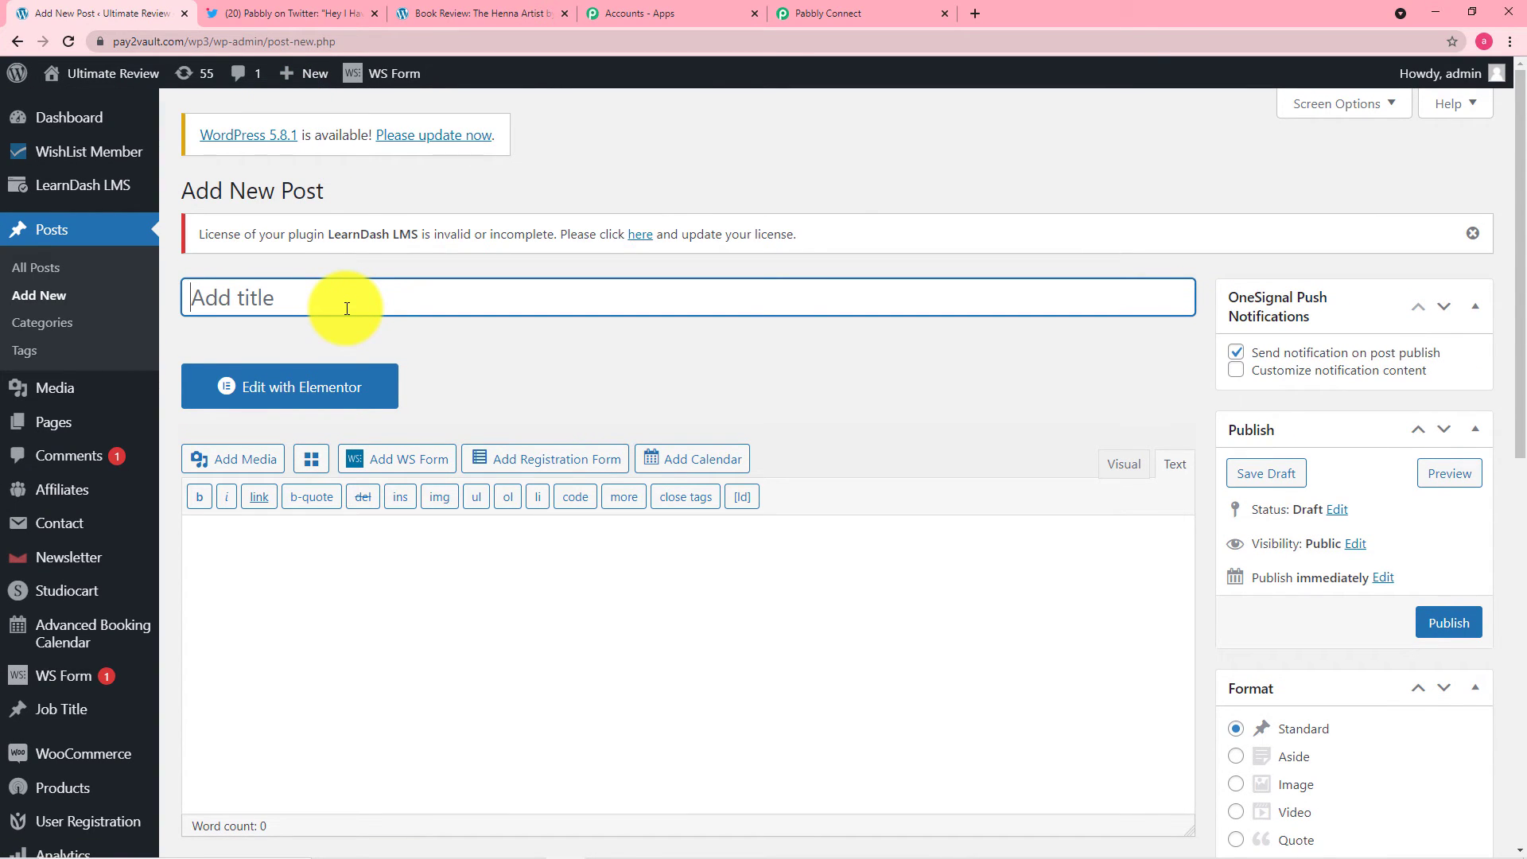
Title the new post "New Post Demo"
text(New Post DEmo)
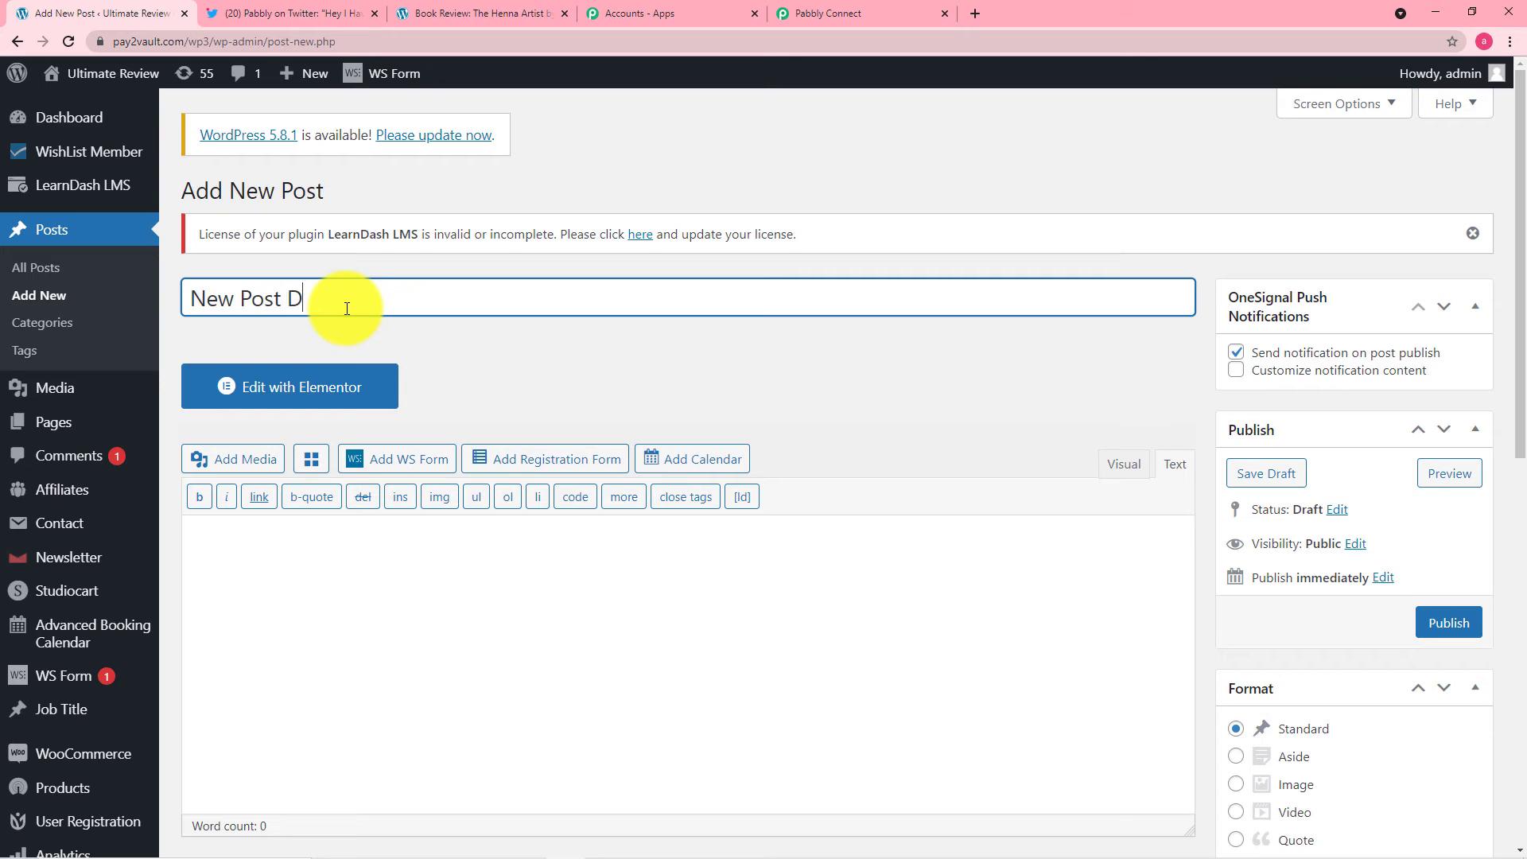
key(BackSpace)
key(BackSpace)
key(BackSpace)
text(em)
text(o)
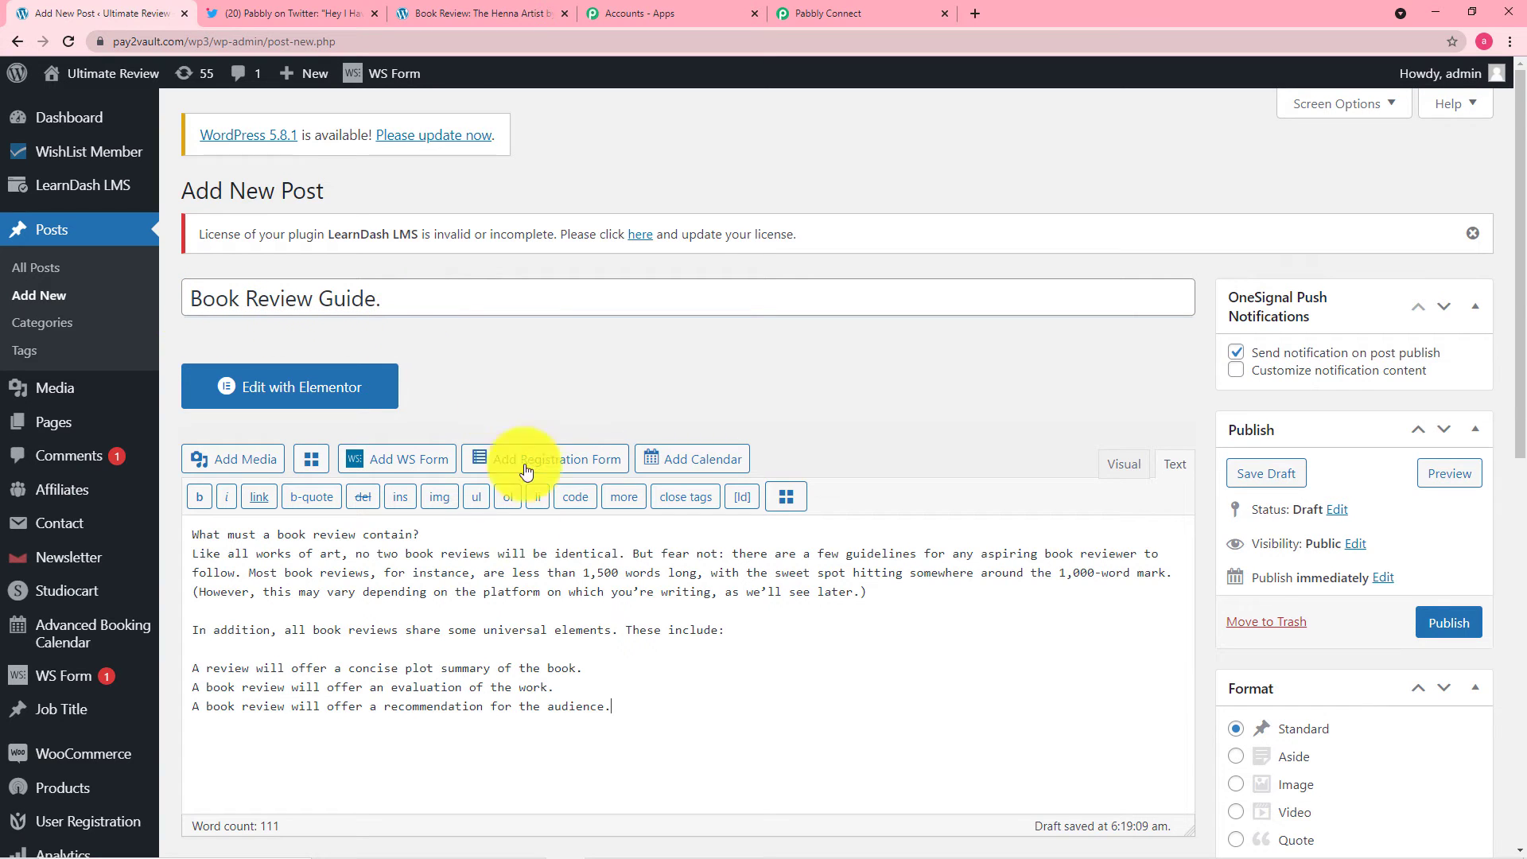
Publish the "Book Review Guide." post and view it on the site
scroll(478, 545, down, 1)
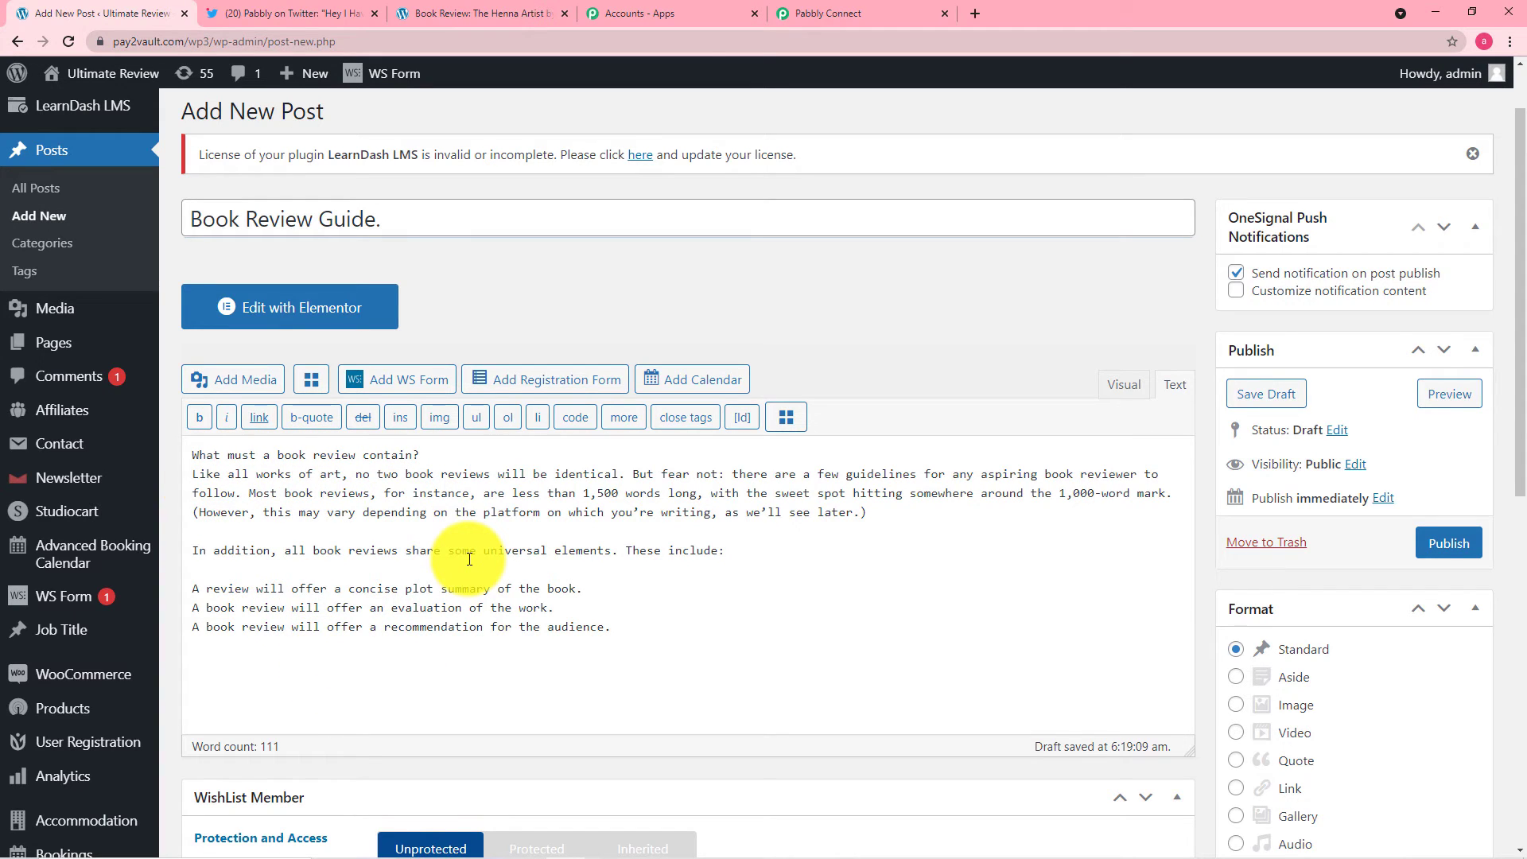
click(1445, 555)
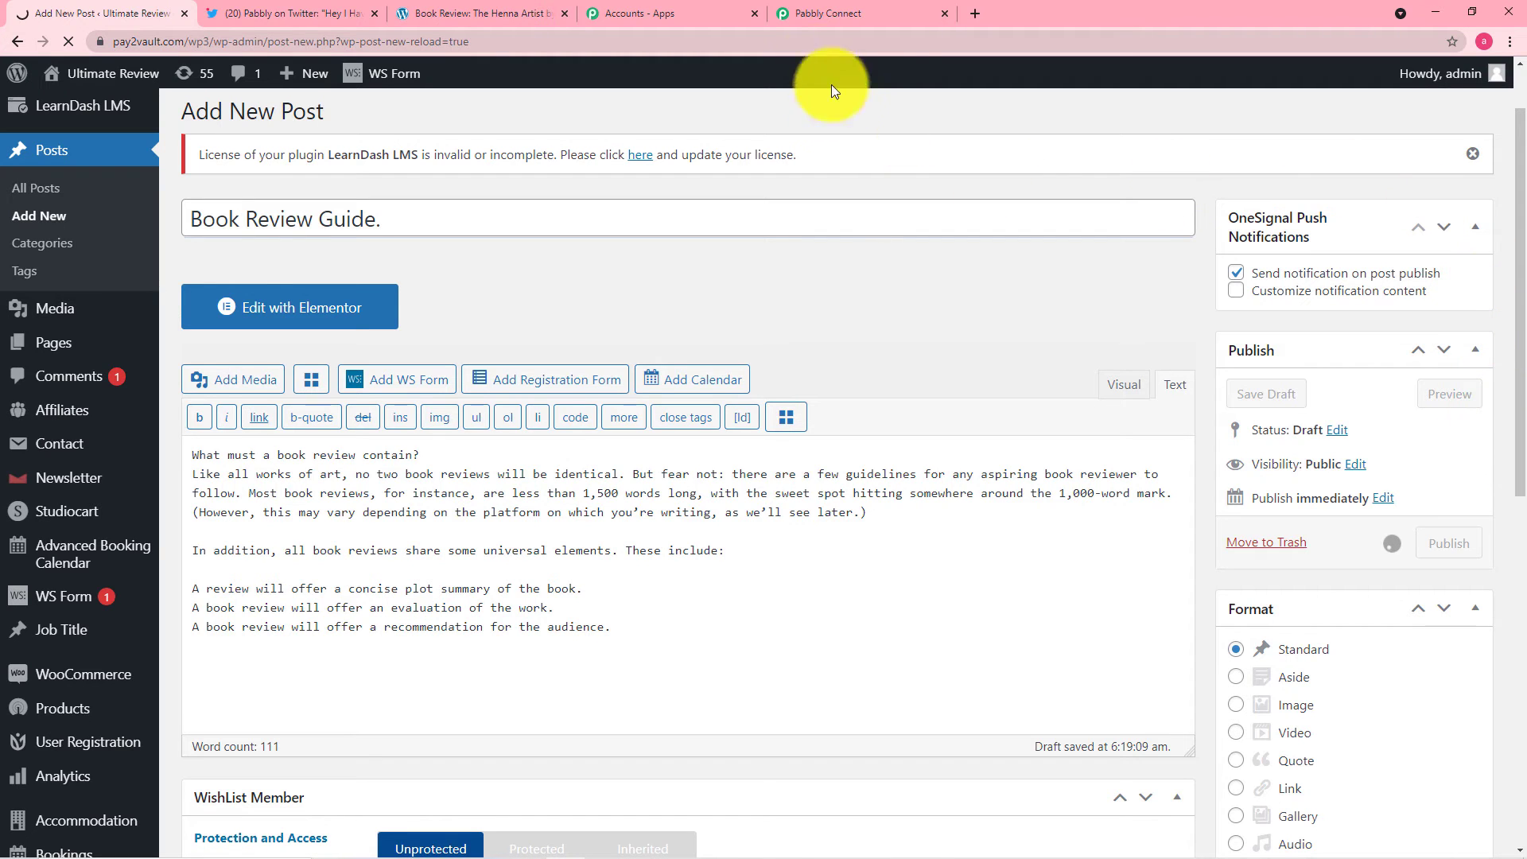
click(827, 11)
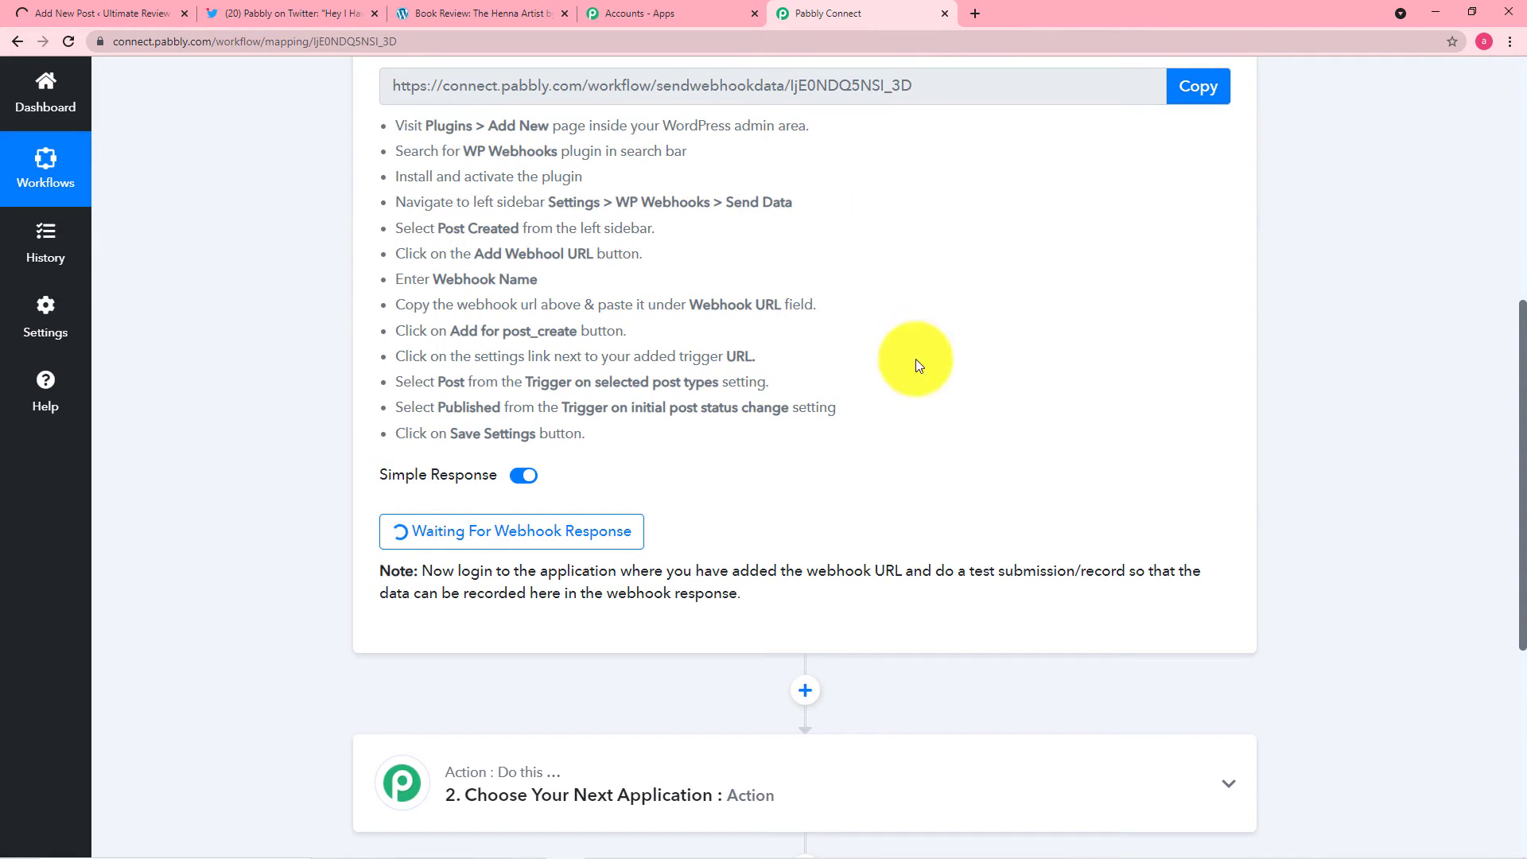
click(110, 11)
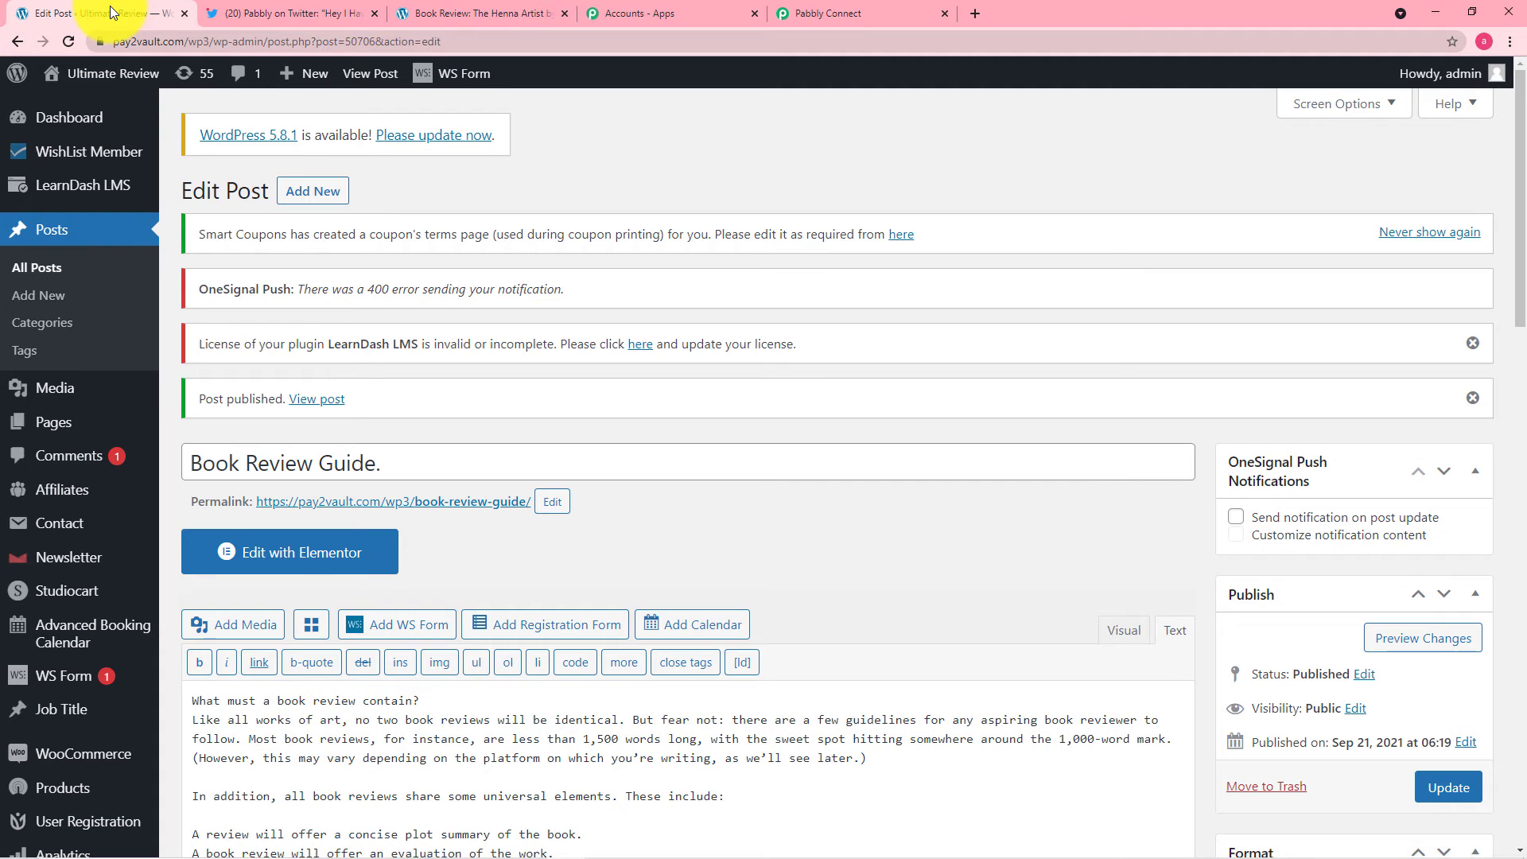
click(316, 402)
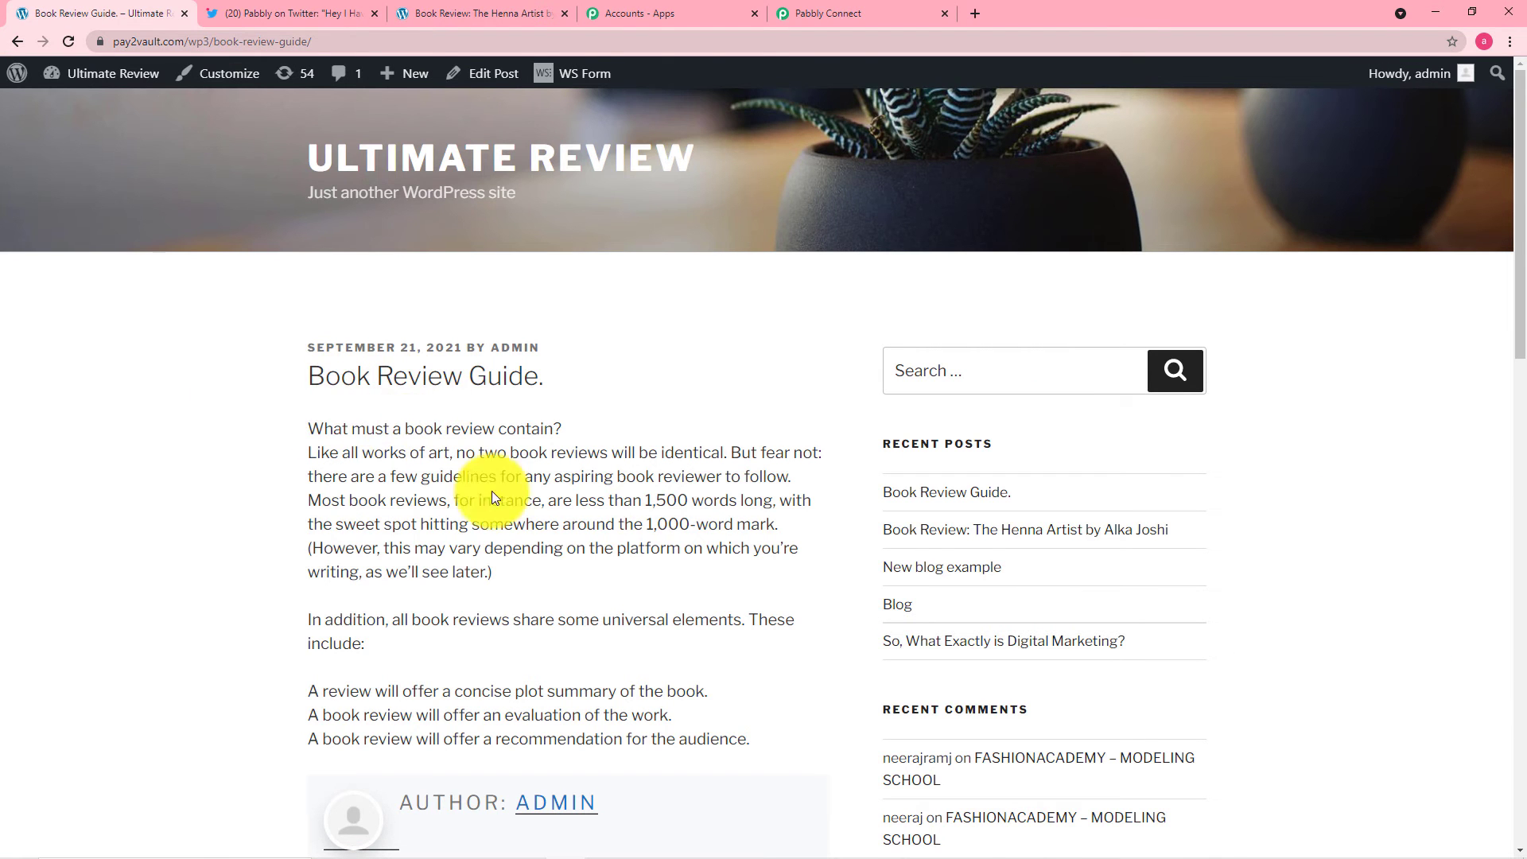
Return to Pabbly Connect and examine the received webhook response, including the full post content and the remaining post fields
click(838, 14)
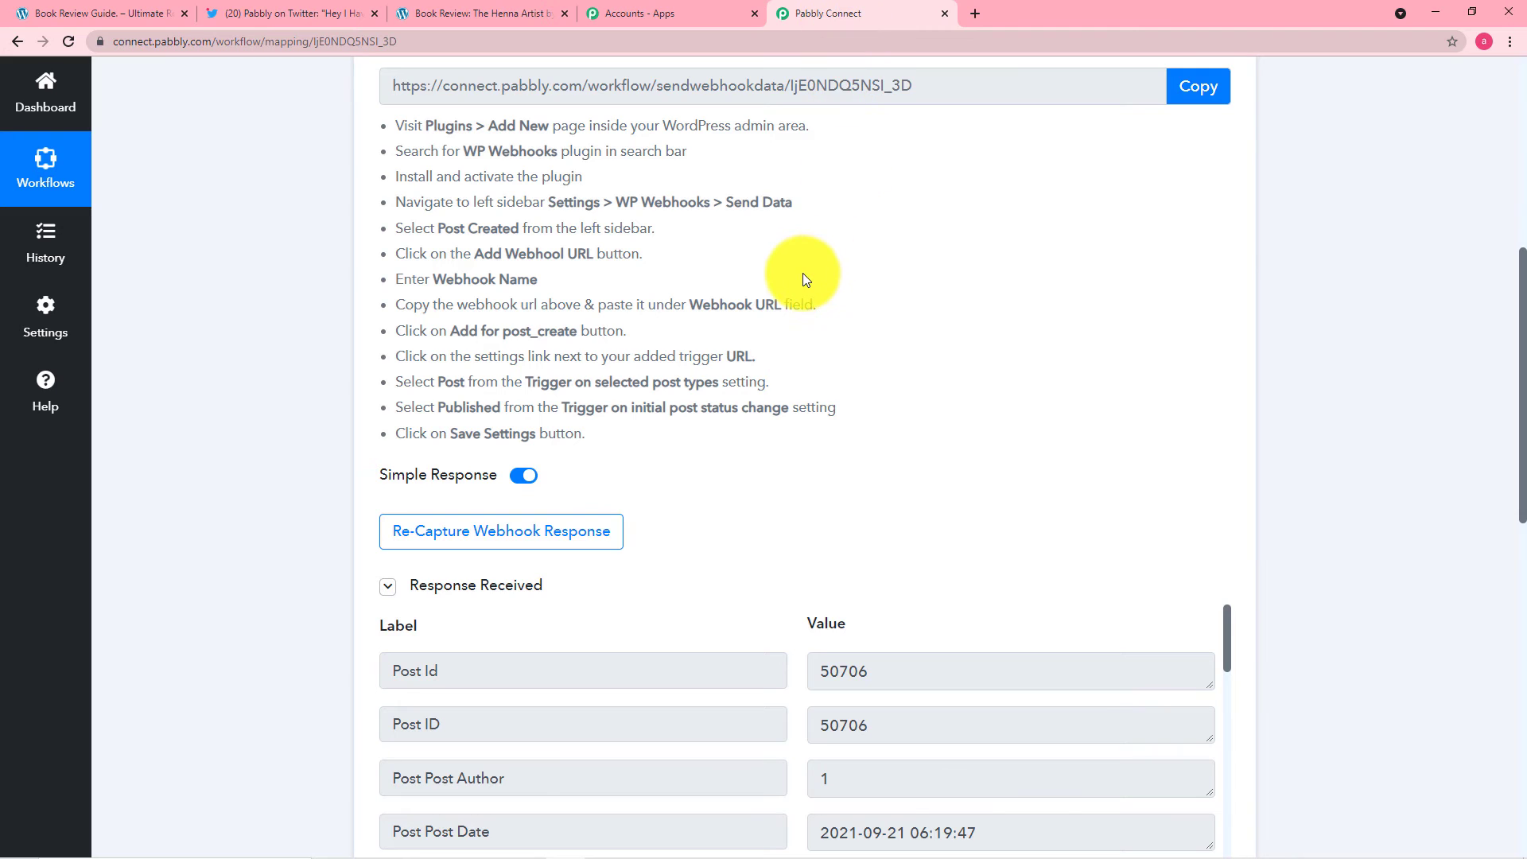
scroll(802, 279, down, 4)
scroll(802, 283, down, 1)
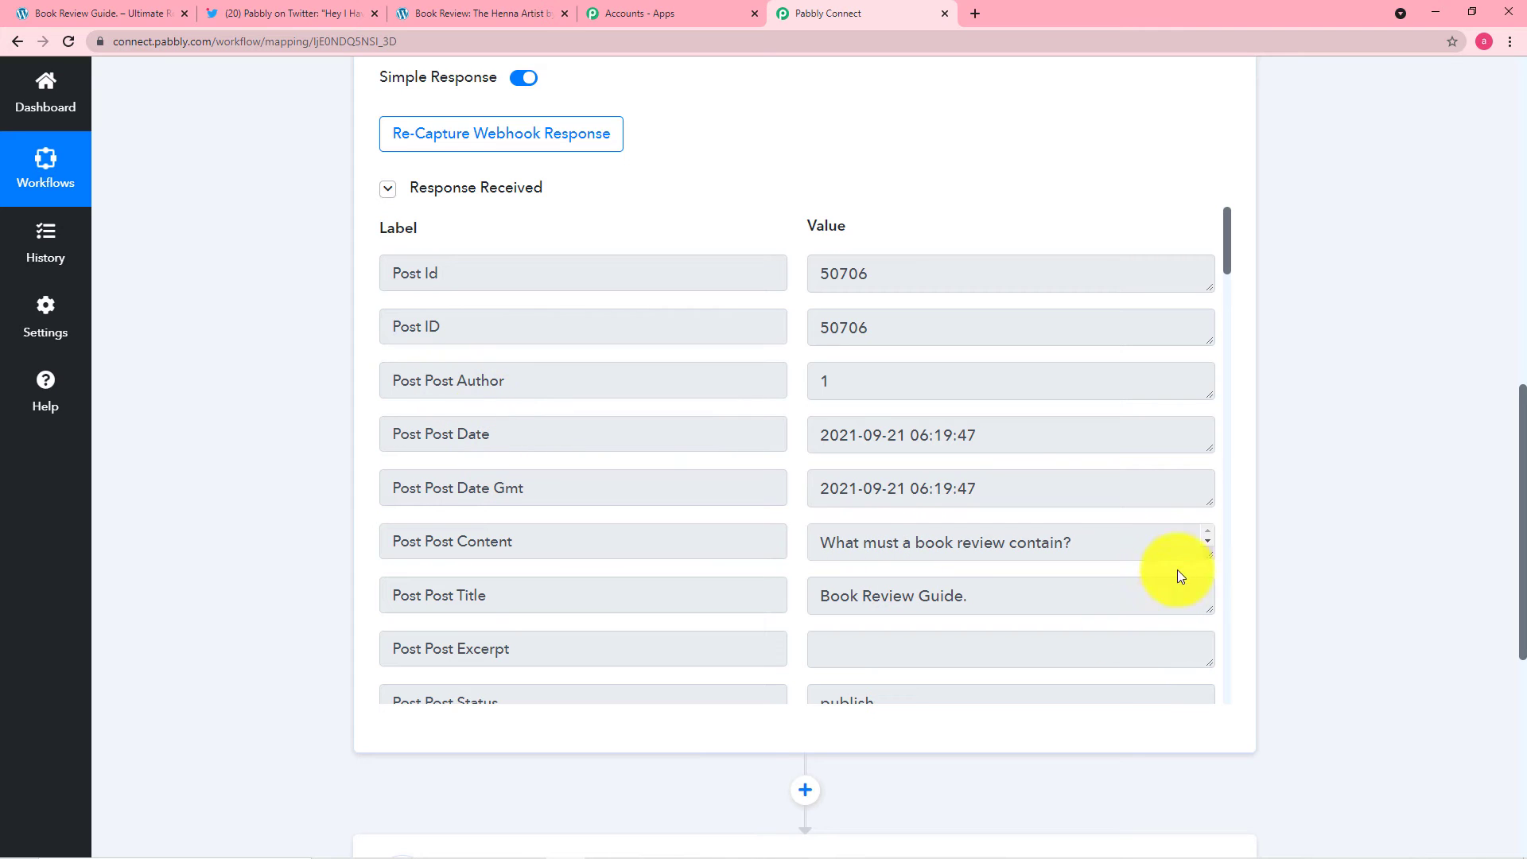
drag(1207, 556, 1207, 670)
scroll(1057, 586, down, 1)
scroll(341, 556, down, 1)
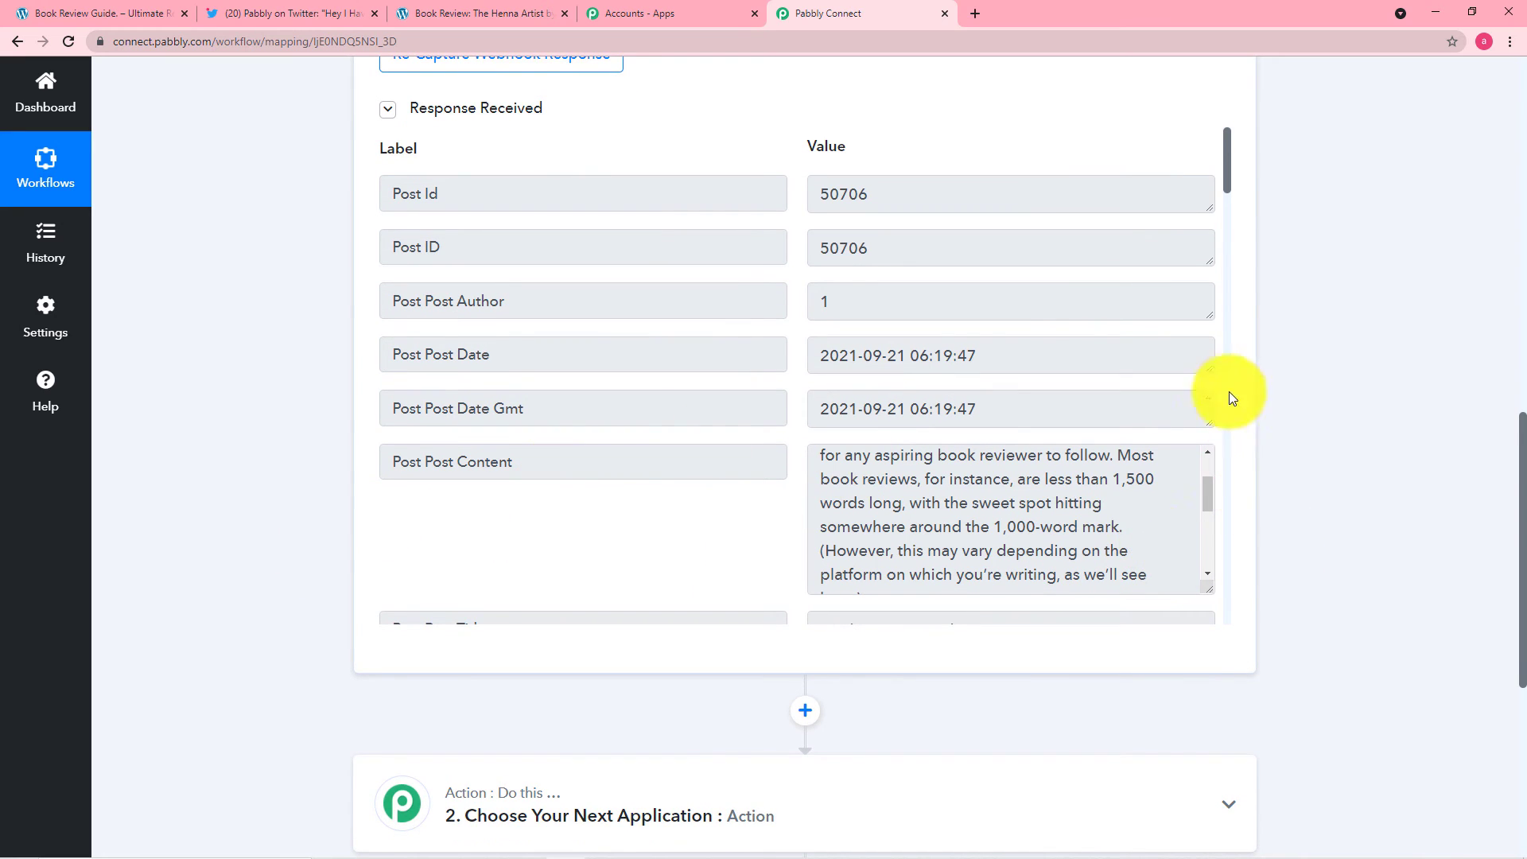
drag(1225, 170, 1214, 545)
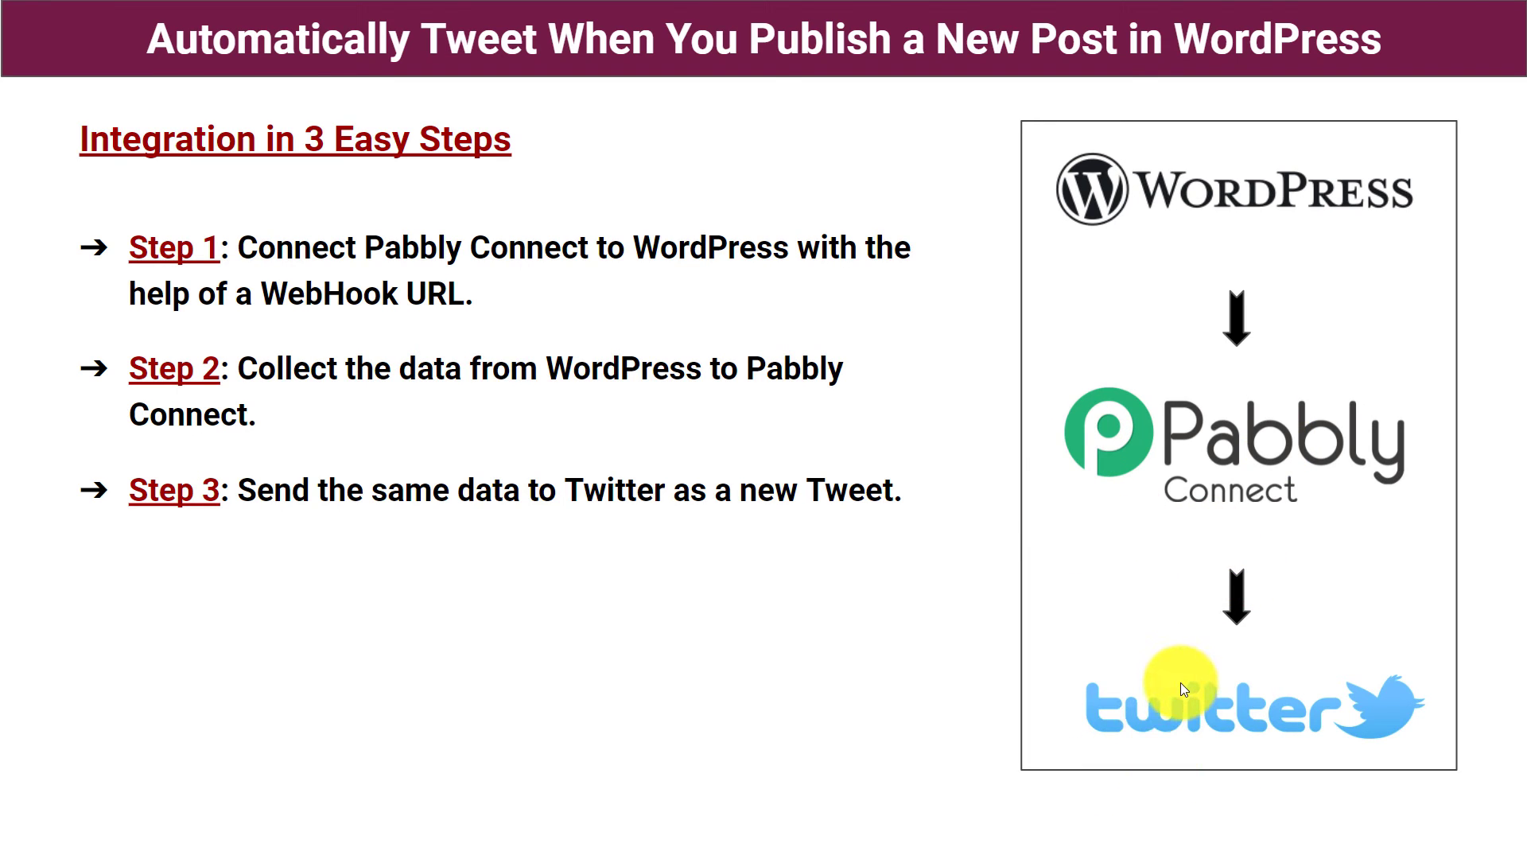
Switch back to Pabbly Connect and set the workflow's second step to Twitter (Beta) with the Create Tweet action event
key(alt+Tab)
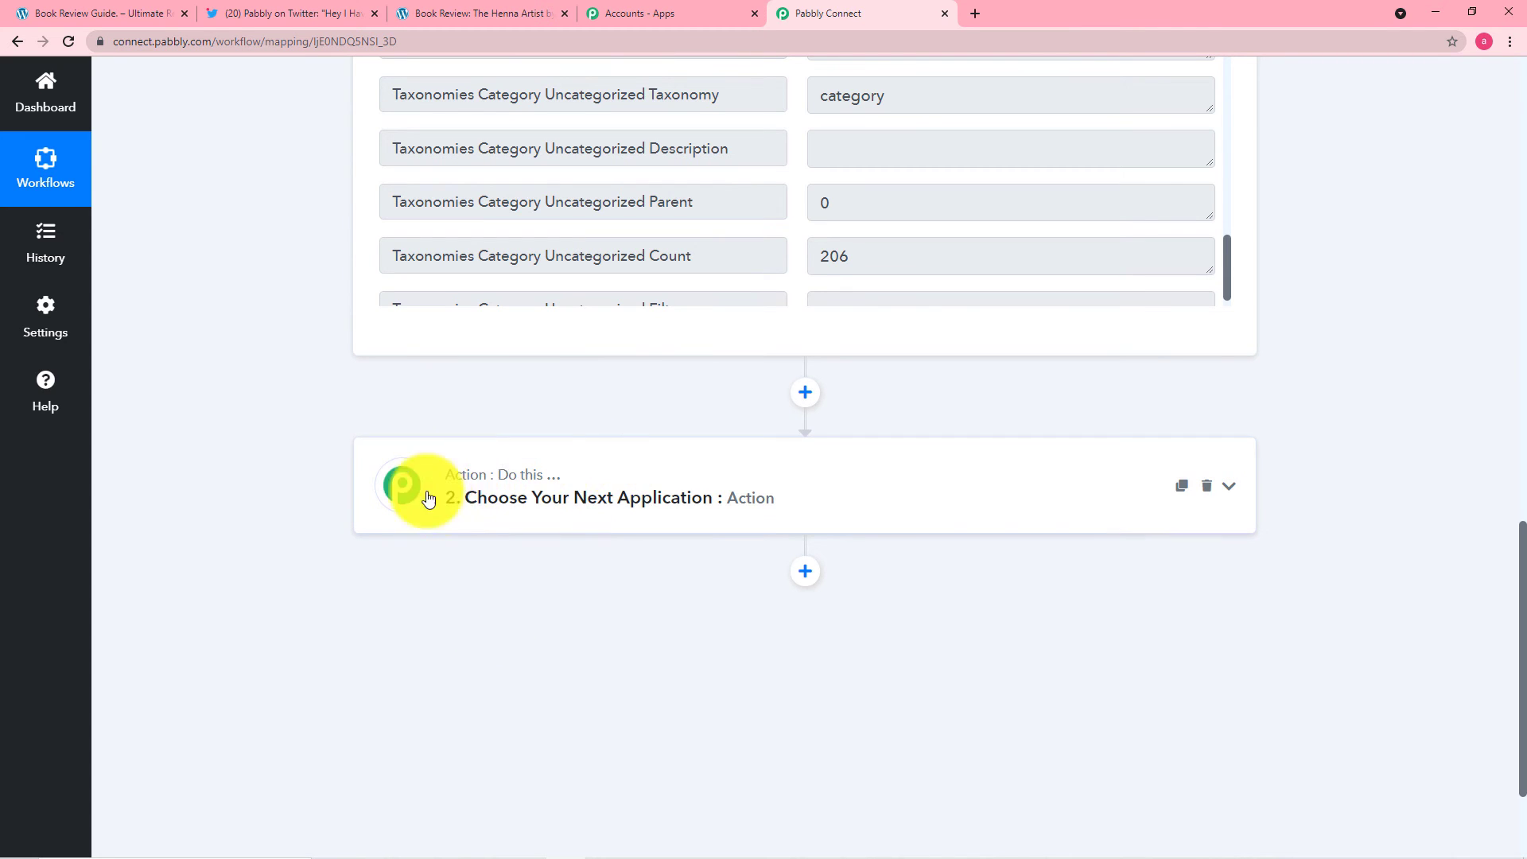
click(565, 507)
scroll(563, 506, down, 1)
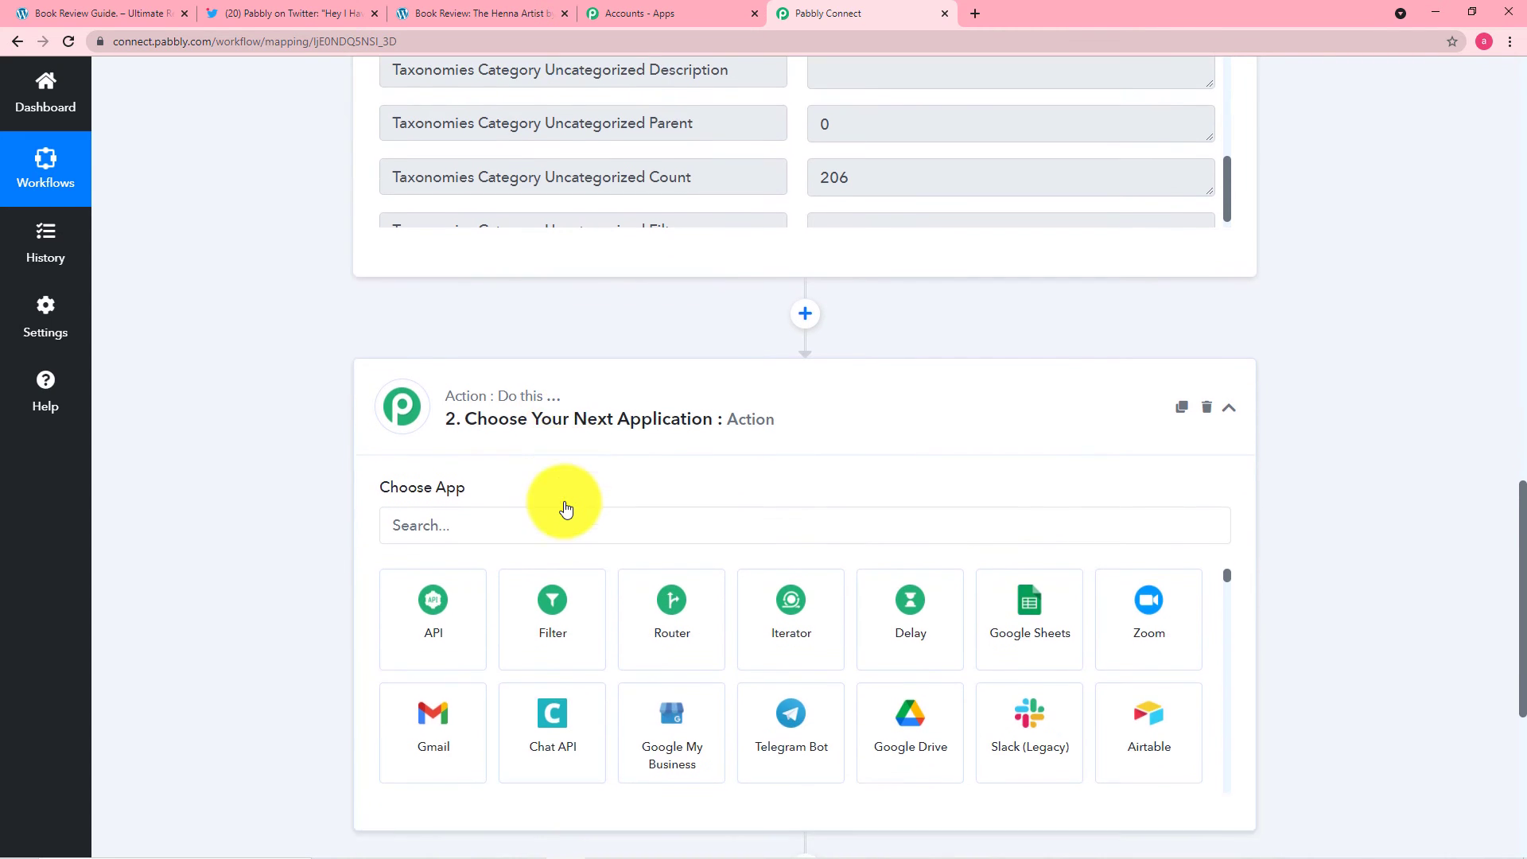
click(572, 535)
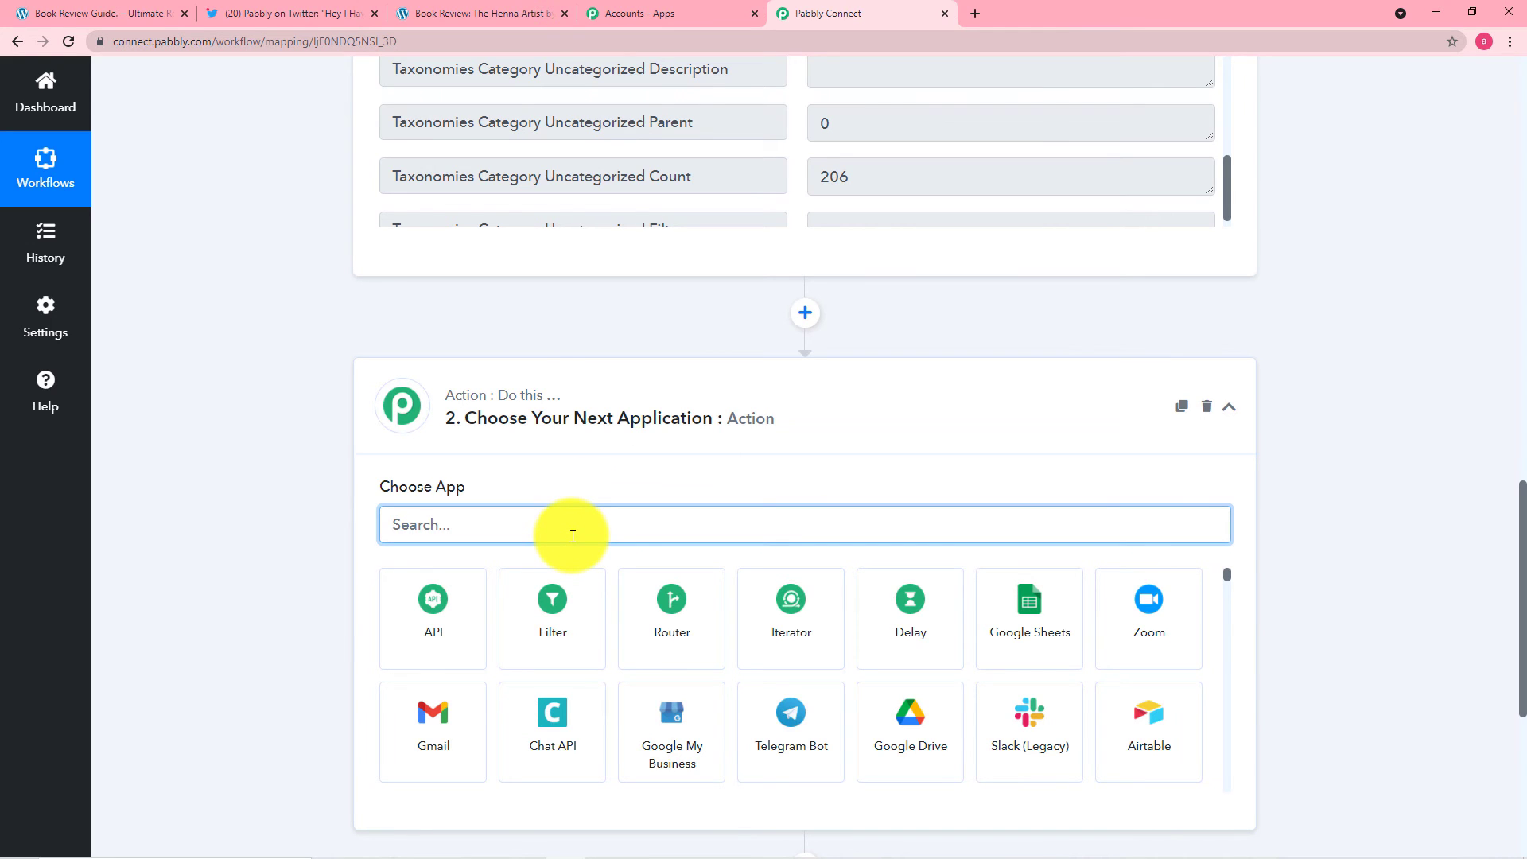
text(twi)
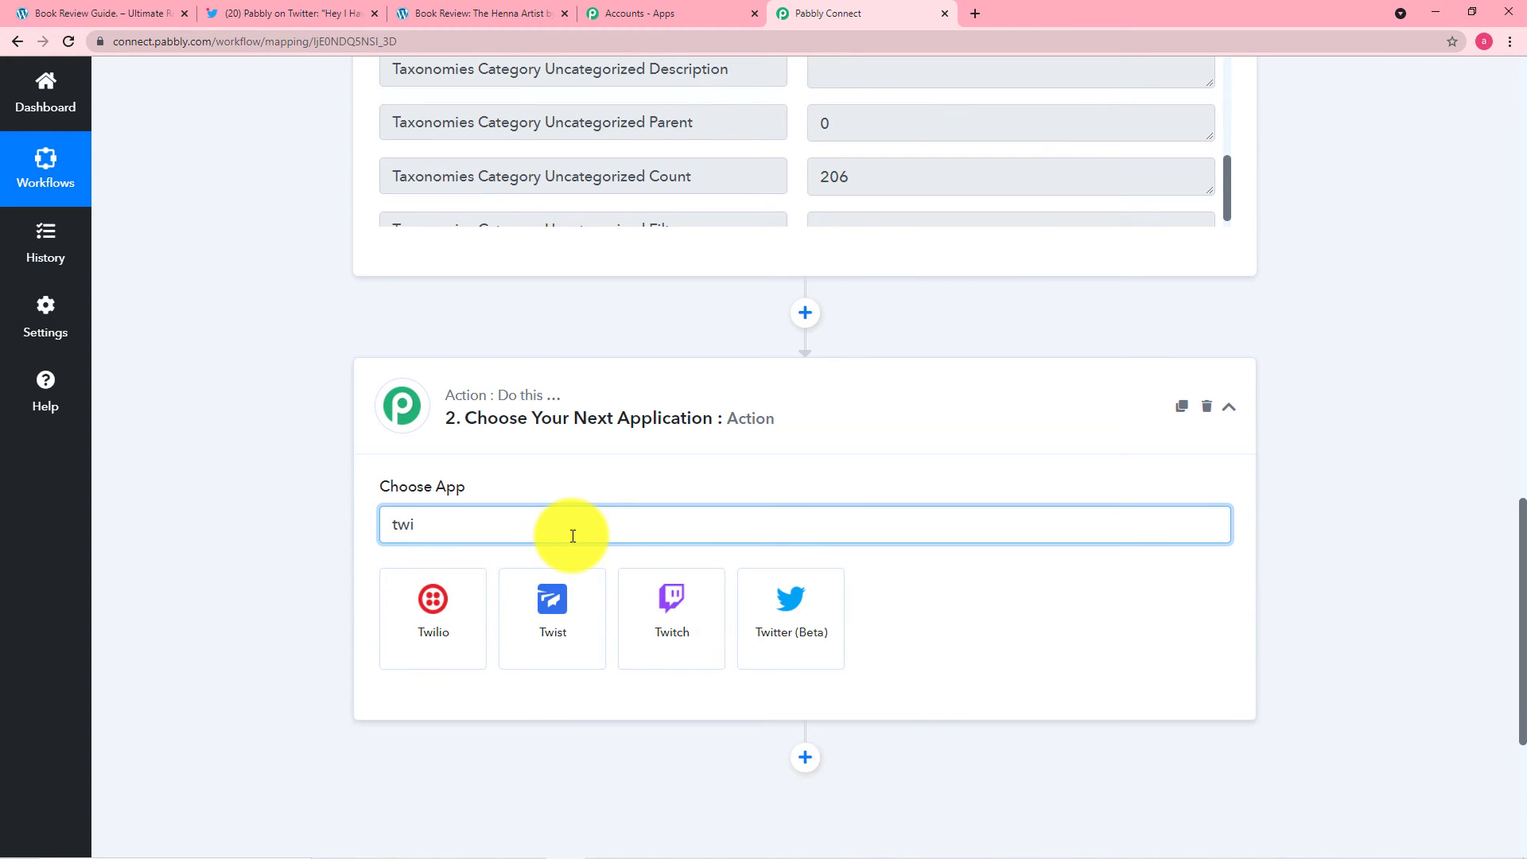
click(793, 621)
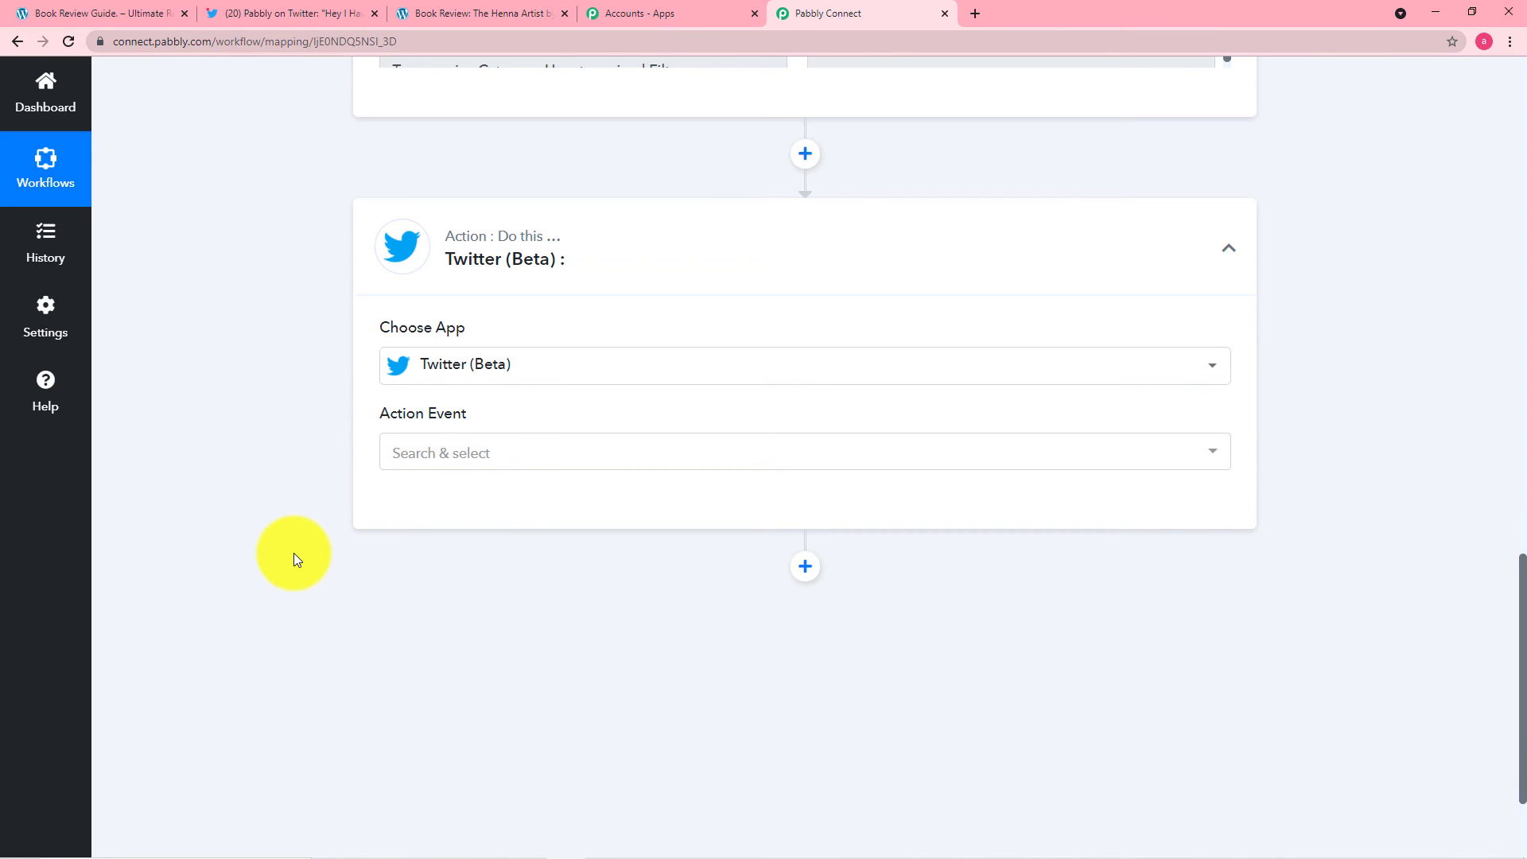
click(568, 469)
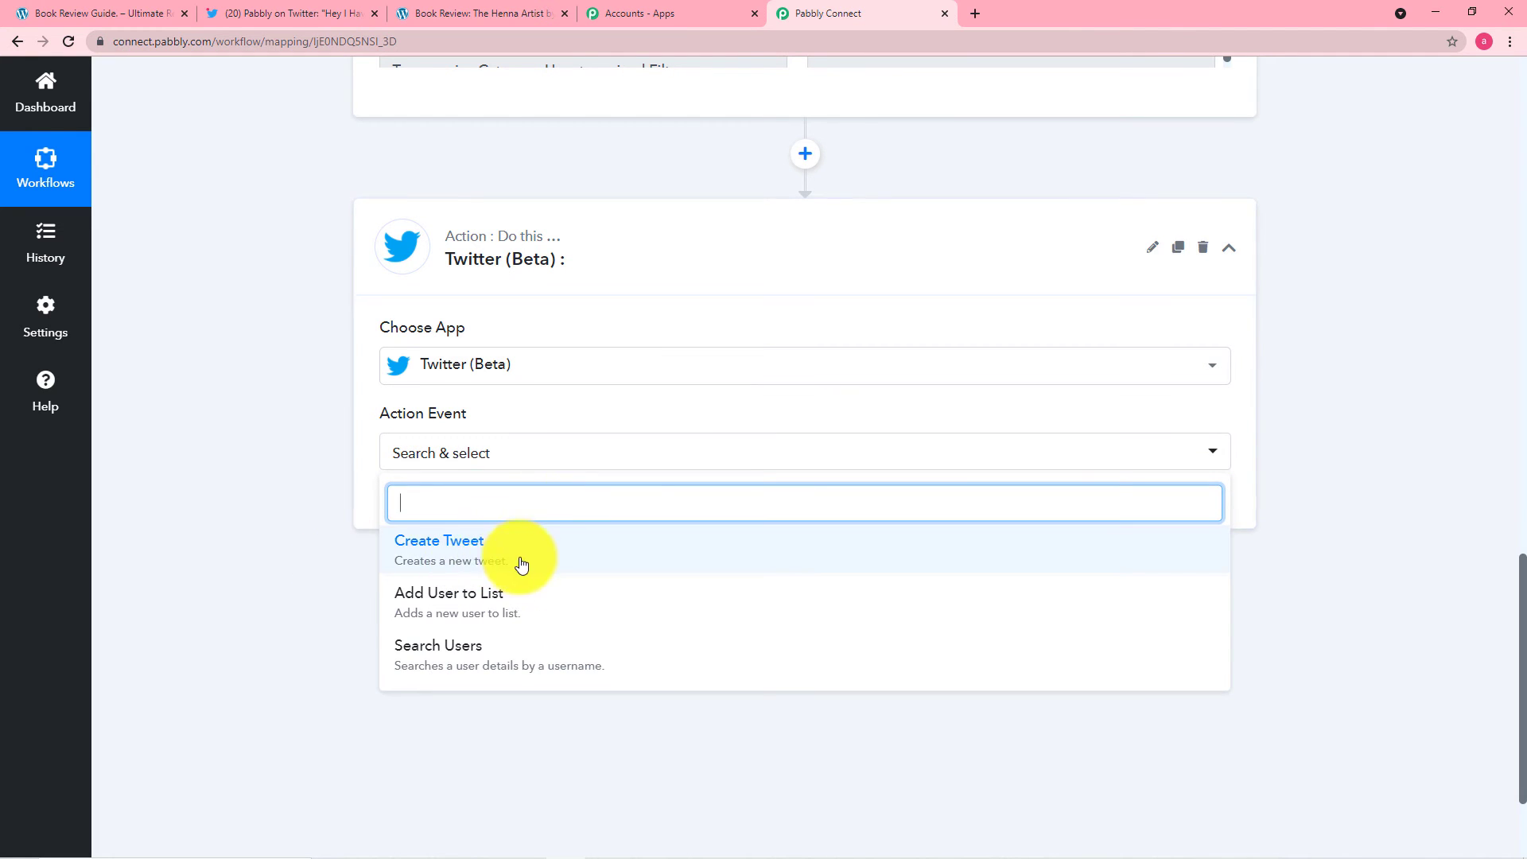
click(443, 547)
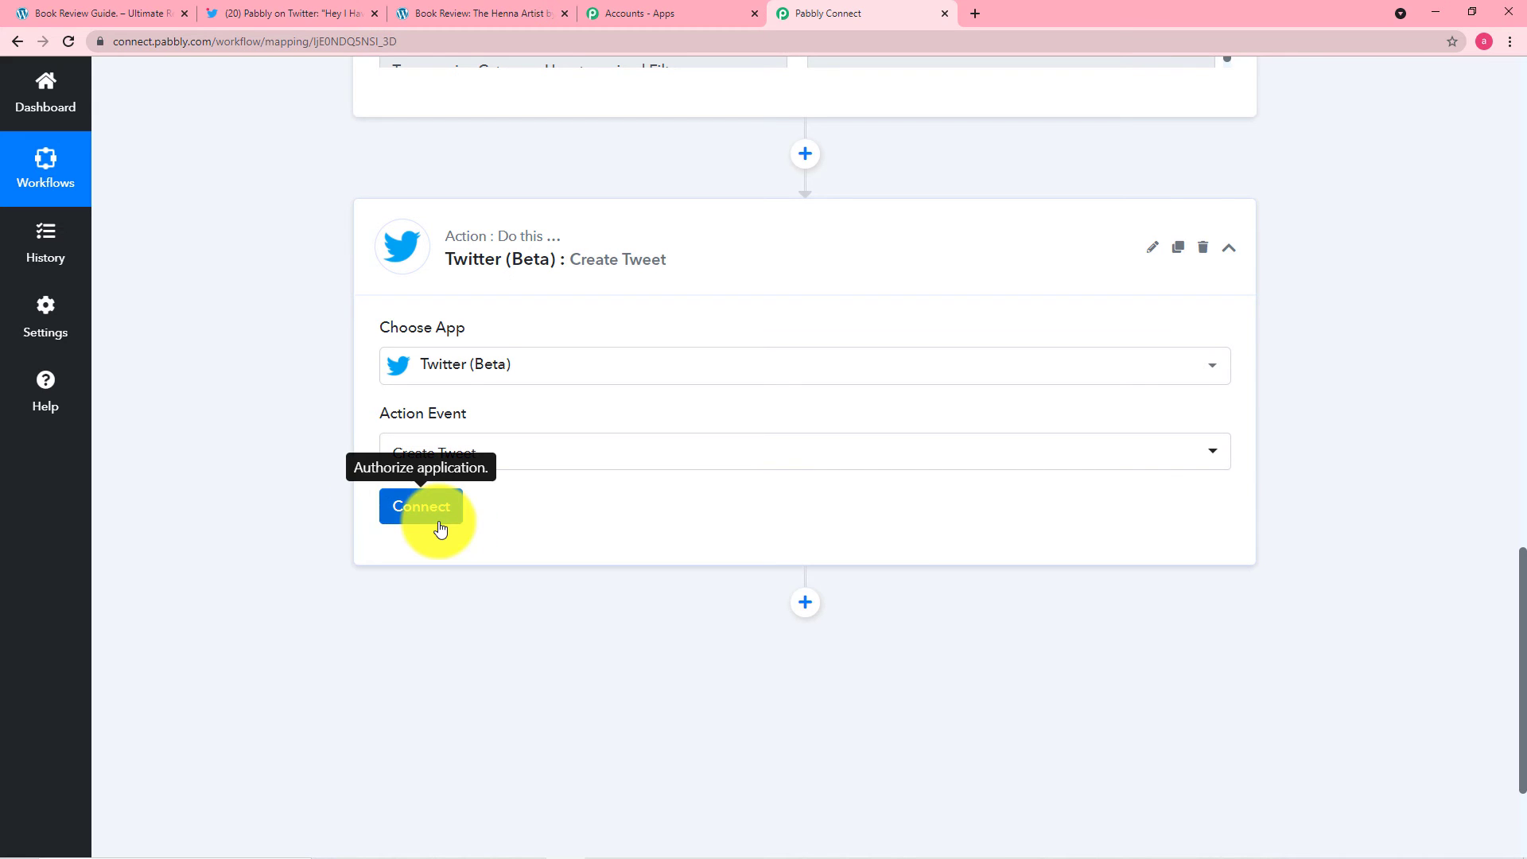
Add a new Twitter (Beta) connection and authorize Pabbly Connect to access the Twitter account
click(440, 527)
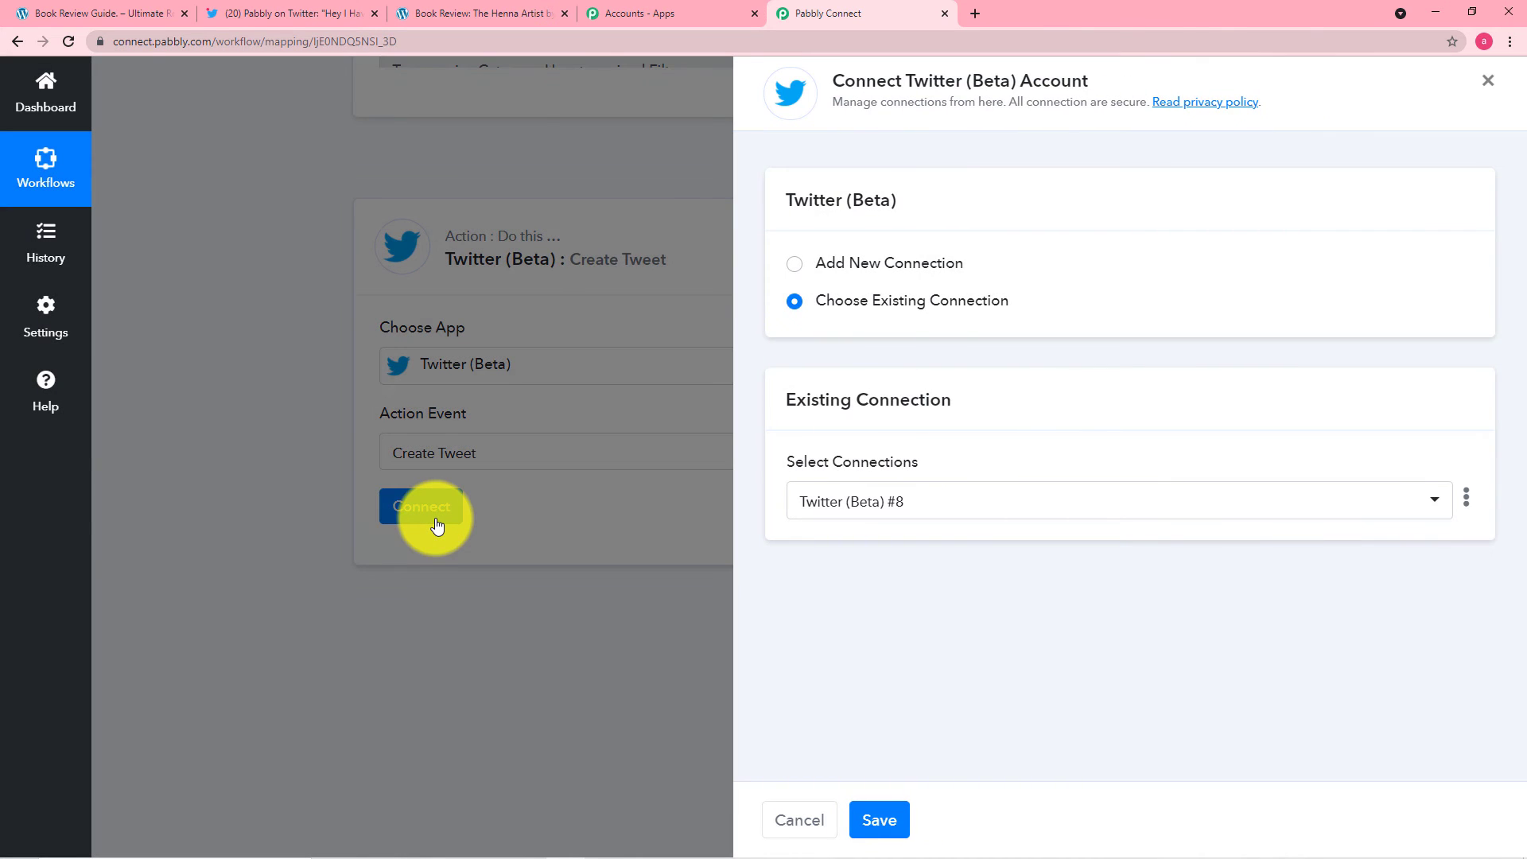
click(803, 266)
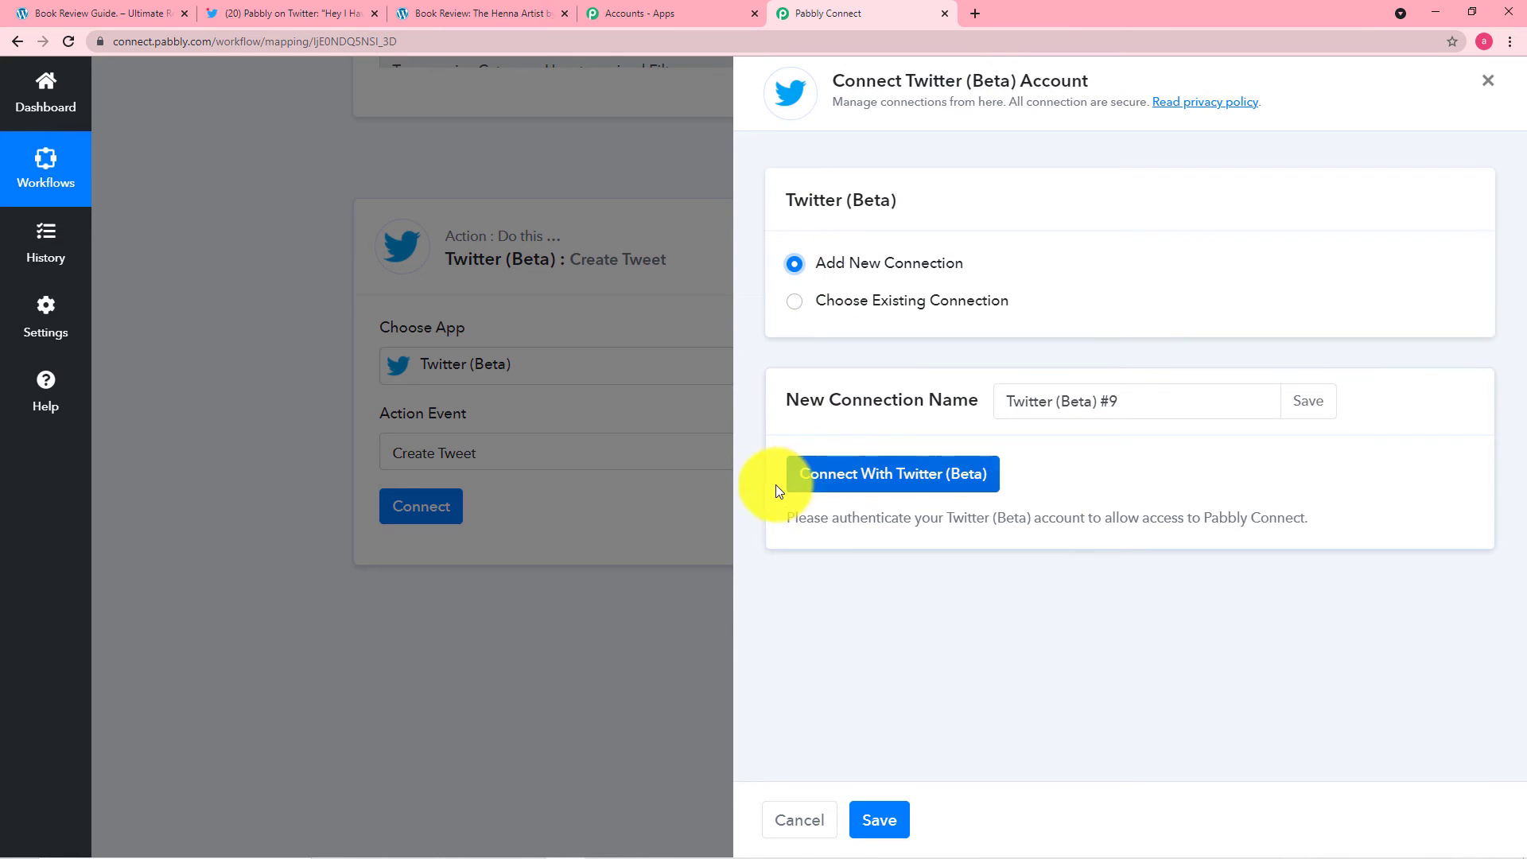
click(895, 475)
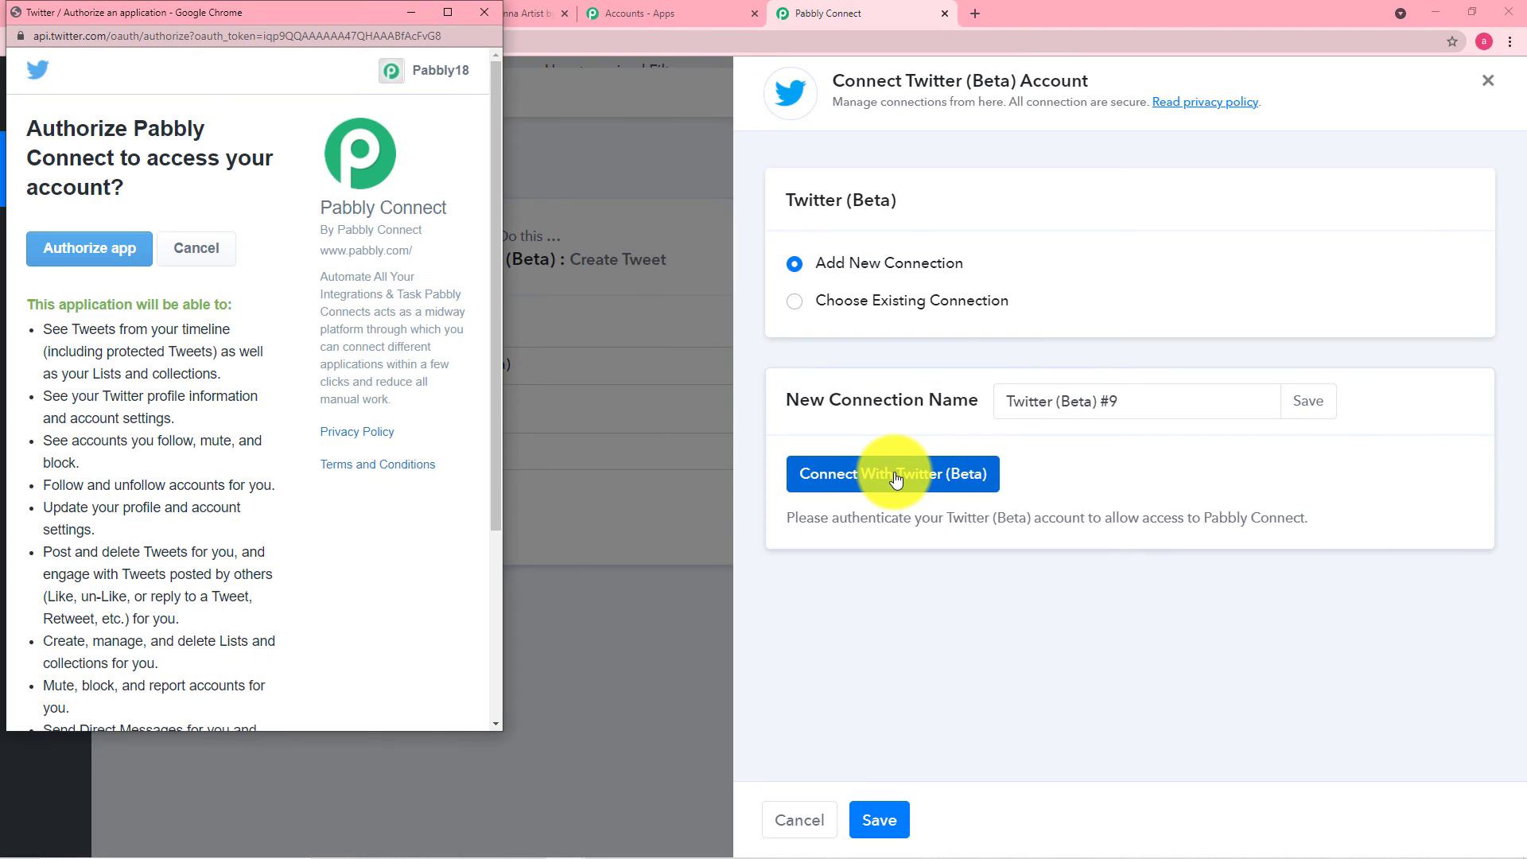
mouse_move(496, 275)
mouse_down()
mouse_move(485, 399)
mouse_move(499, 272)
mouse_up()
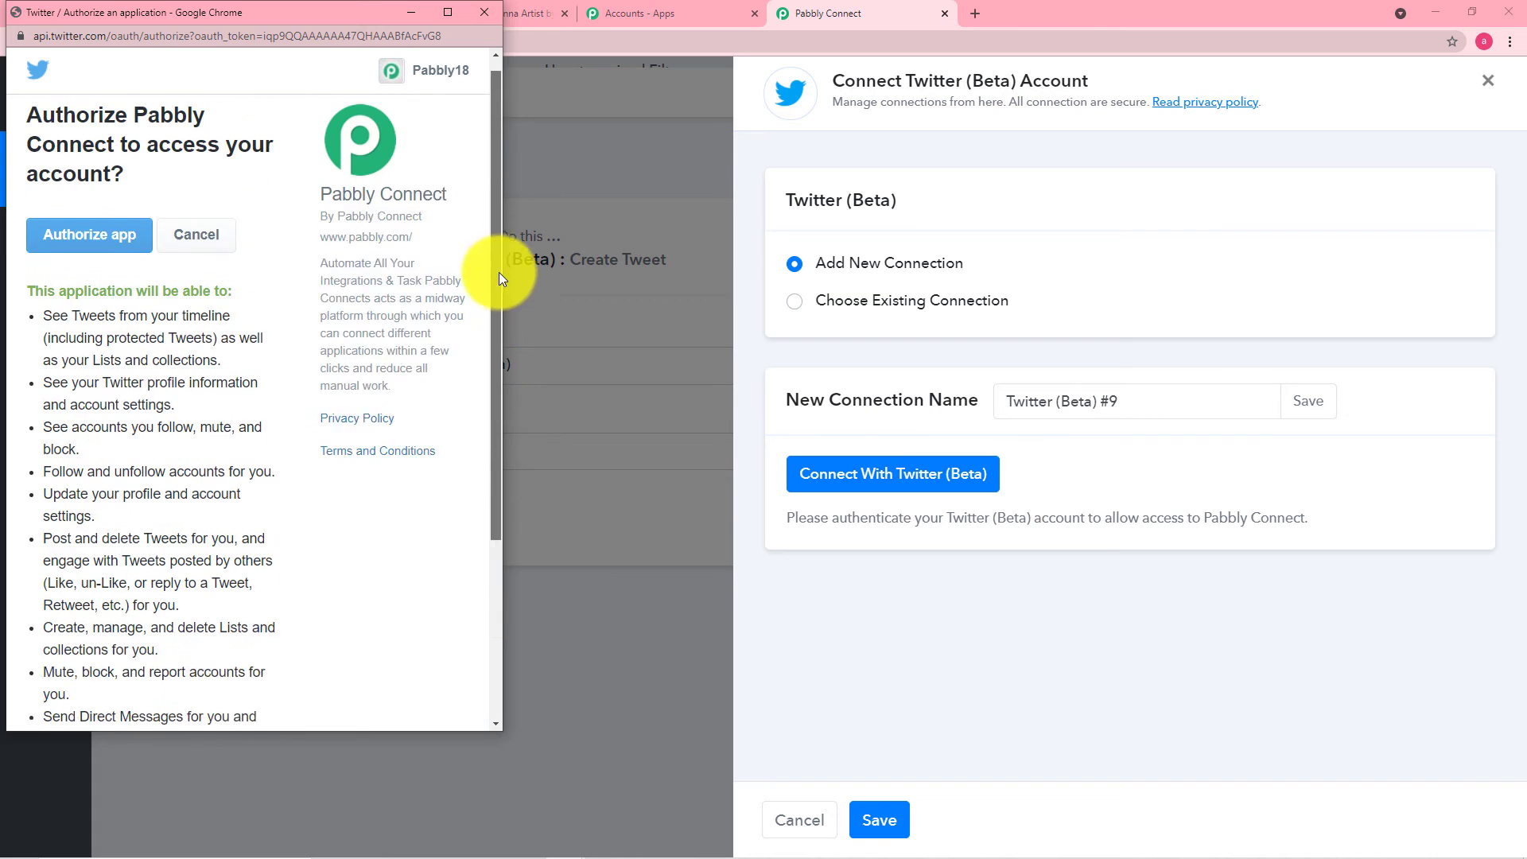
click(90, 250)
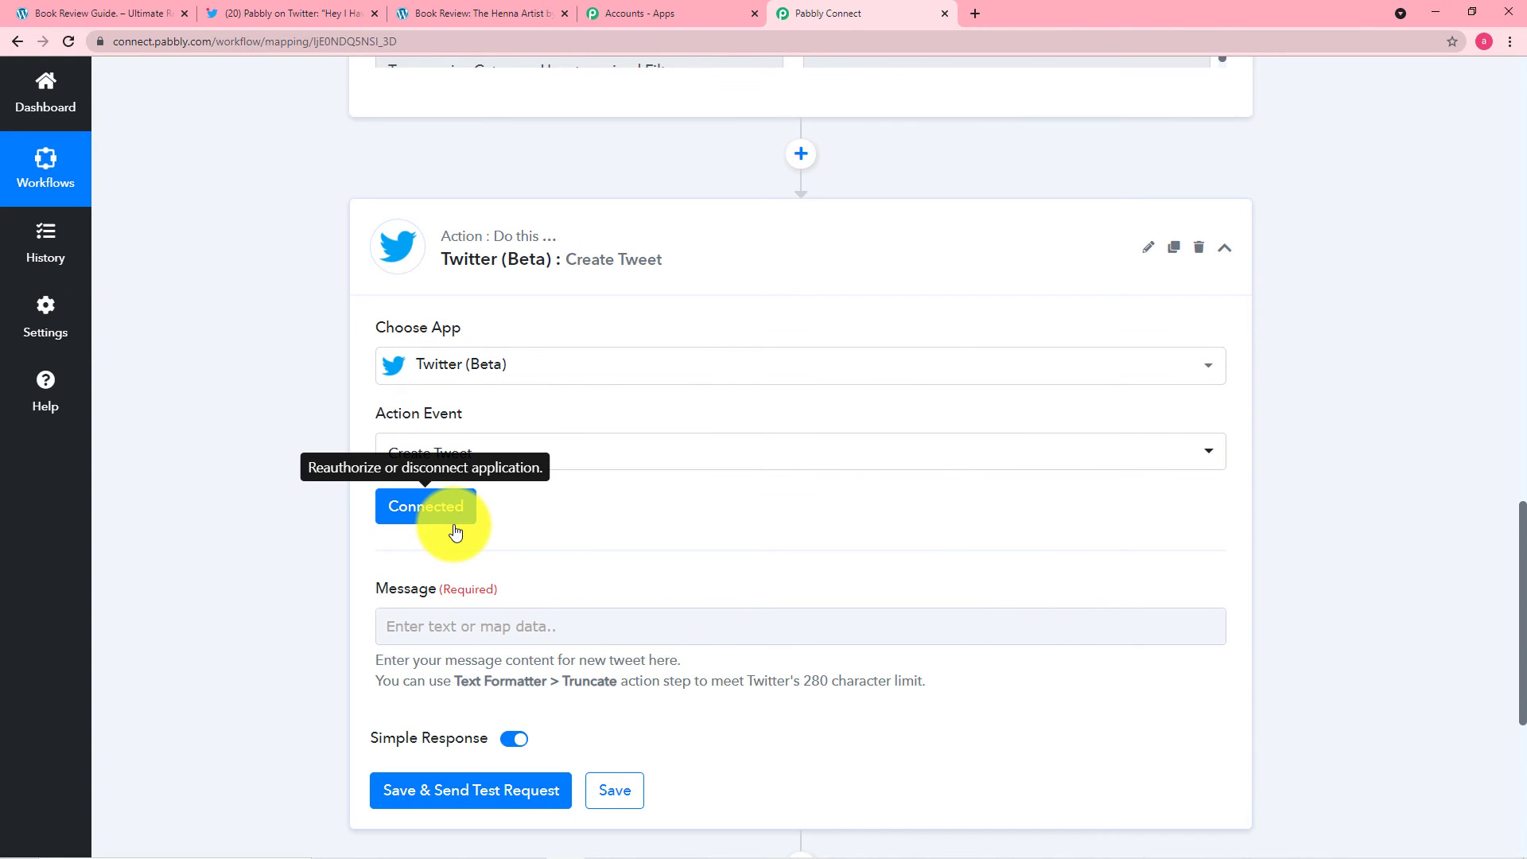
Enter the tweet message "Hello Everyone, A new blog is just published on my website here is the link:"
scroll(566, 512, down, 1)
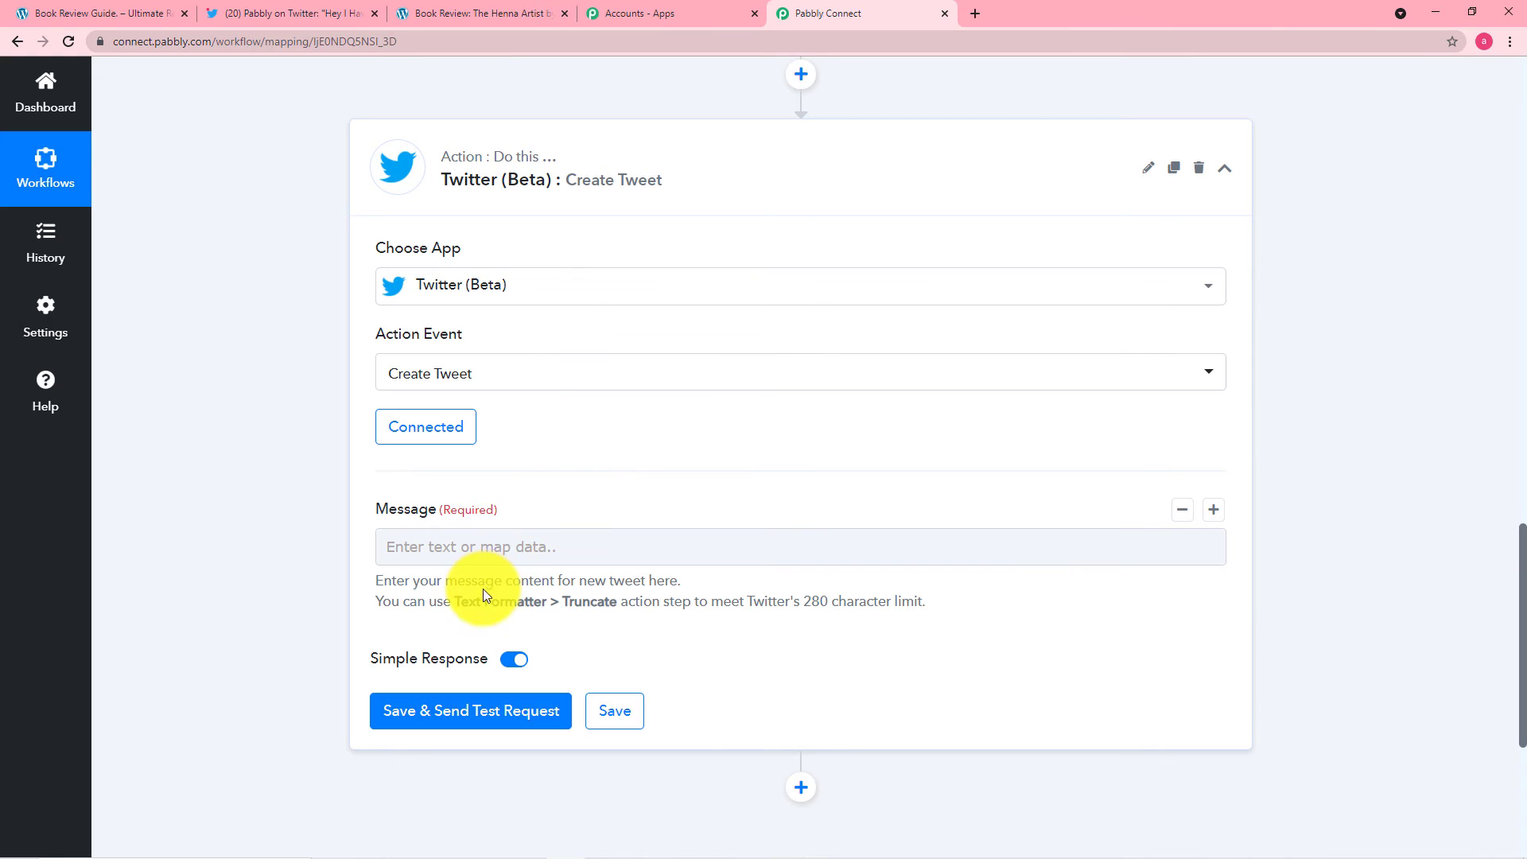
click(421, 551)
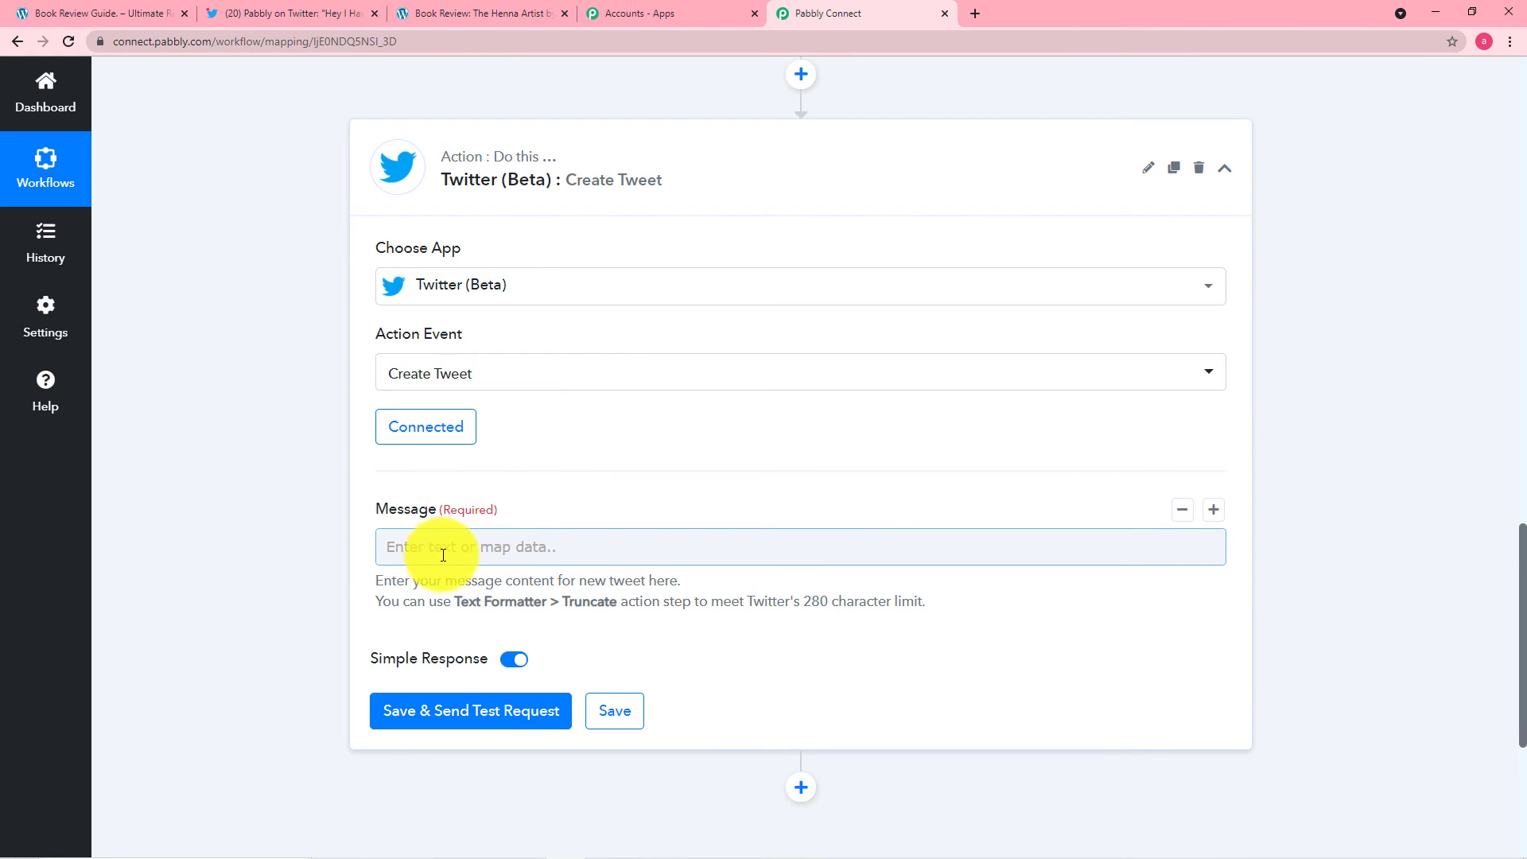
click(575, 552)
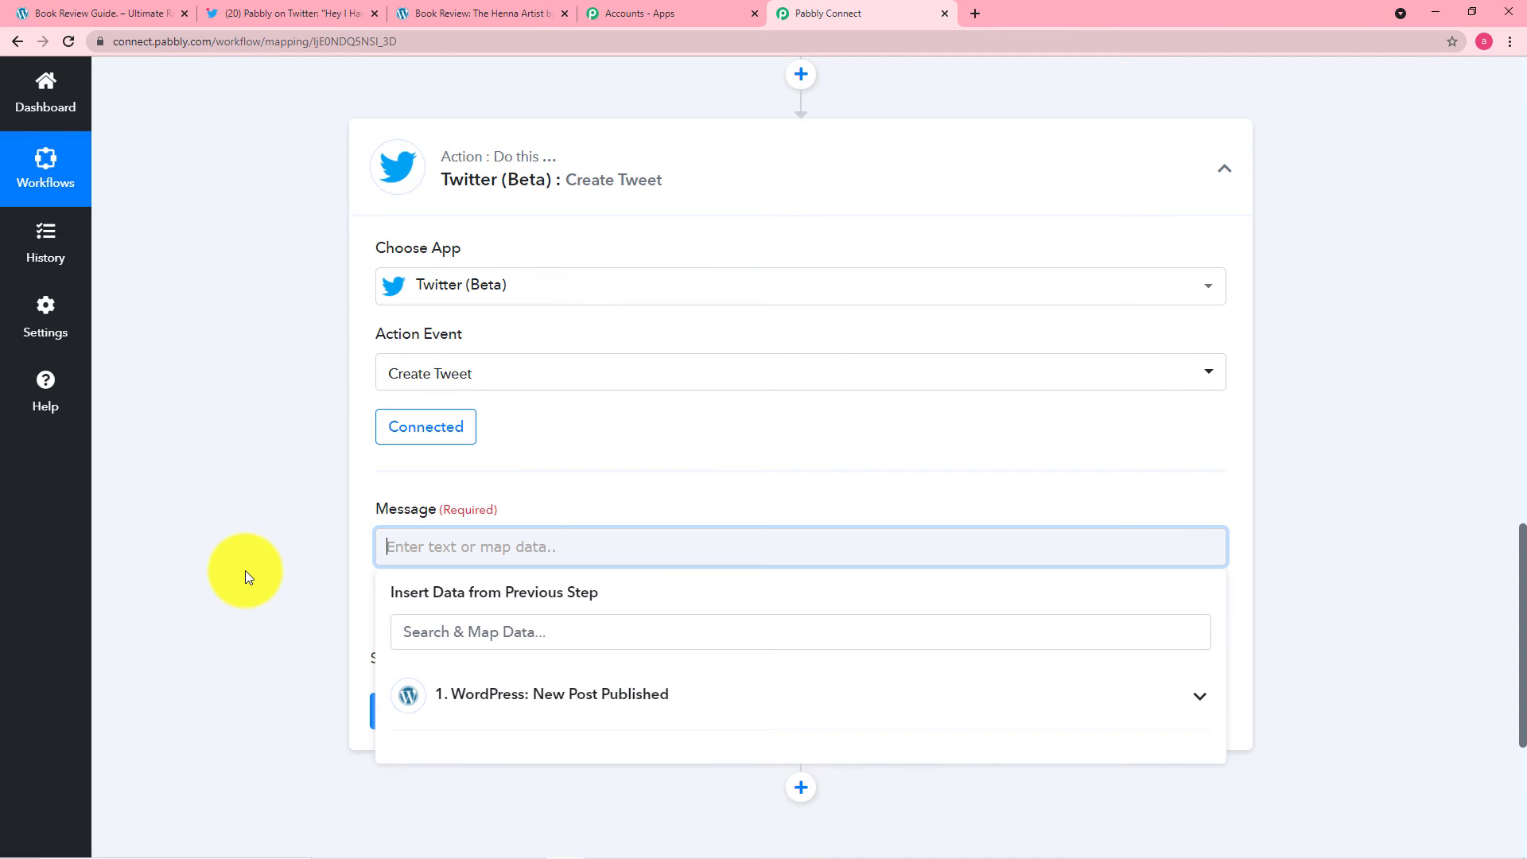
text(Hello Everyone, A new blog is just published on my website here is the link:)
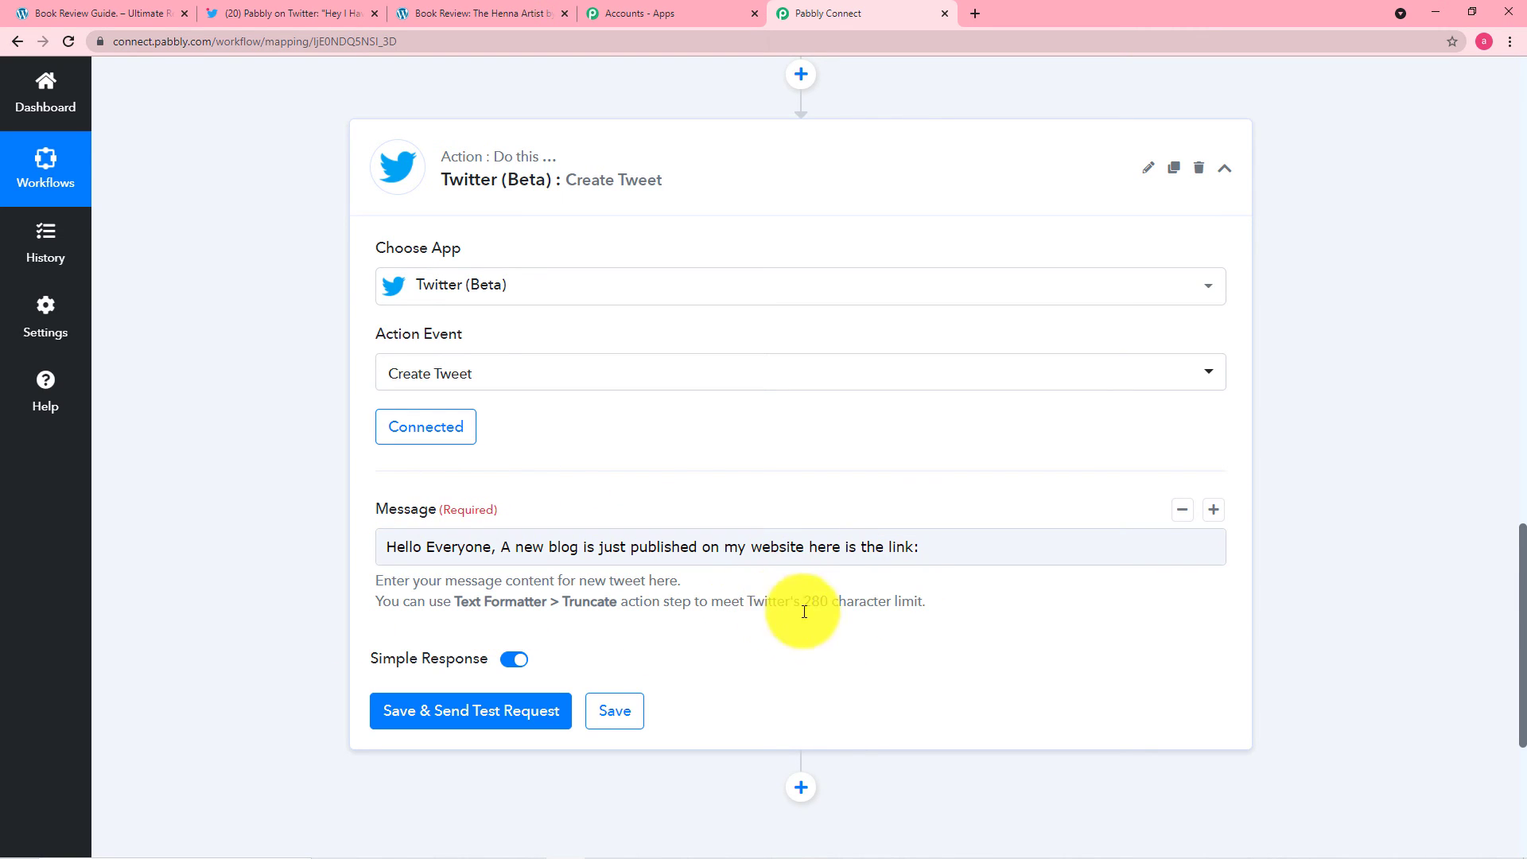
Map the Post Permalink field from the WordPress New Post Published step to the end of the tweet message
click(940, 552)
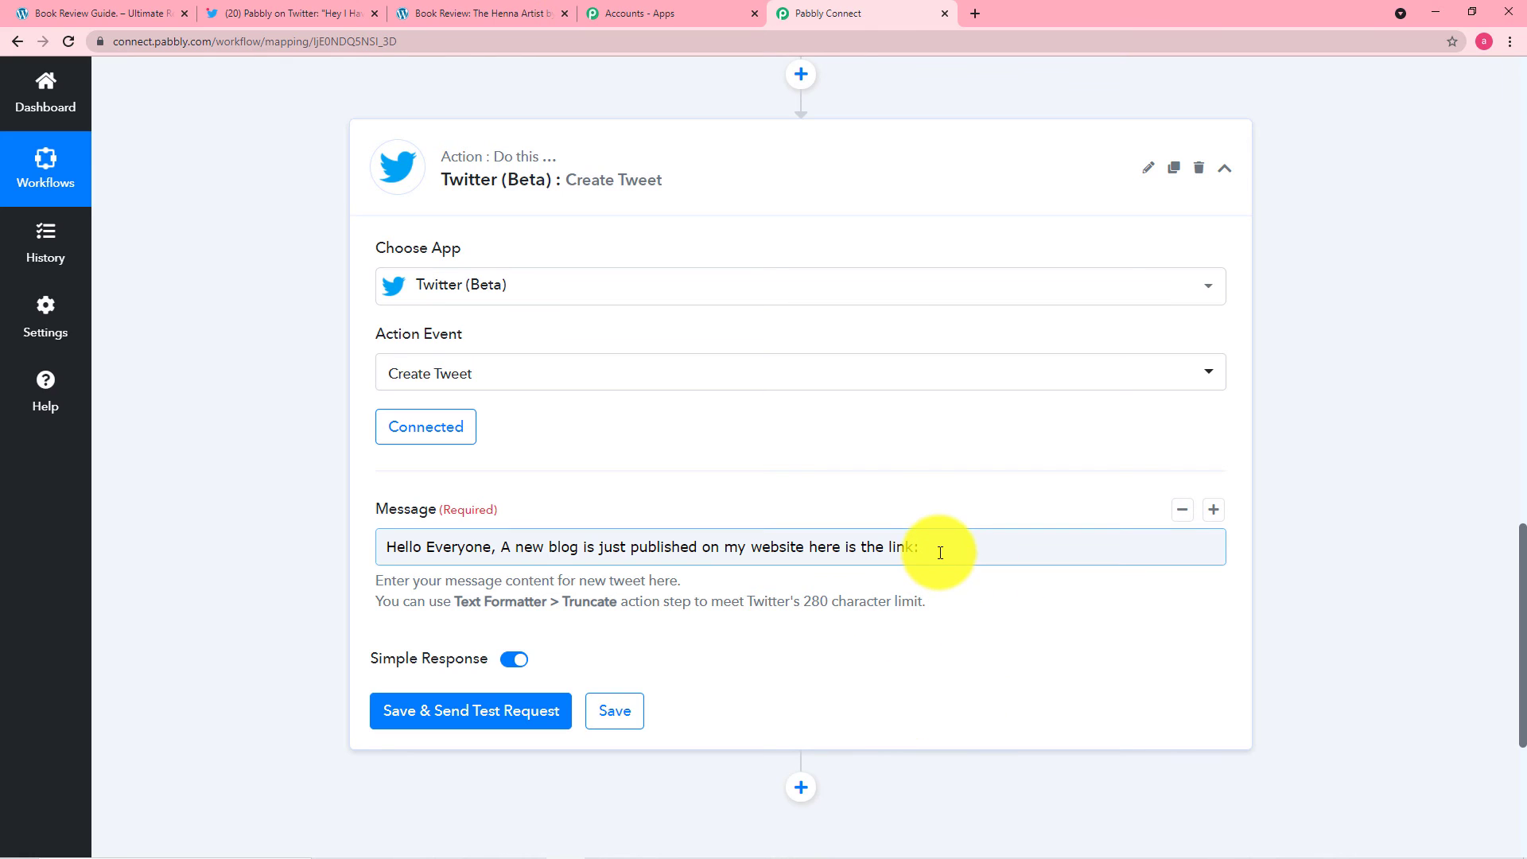
click(940, 553)
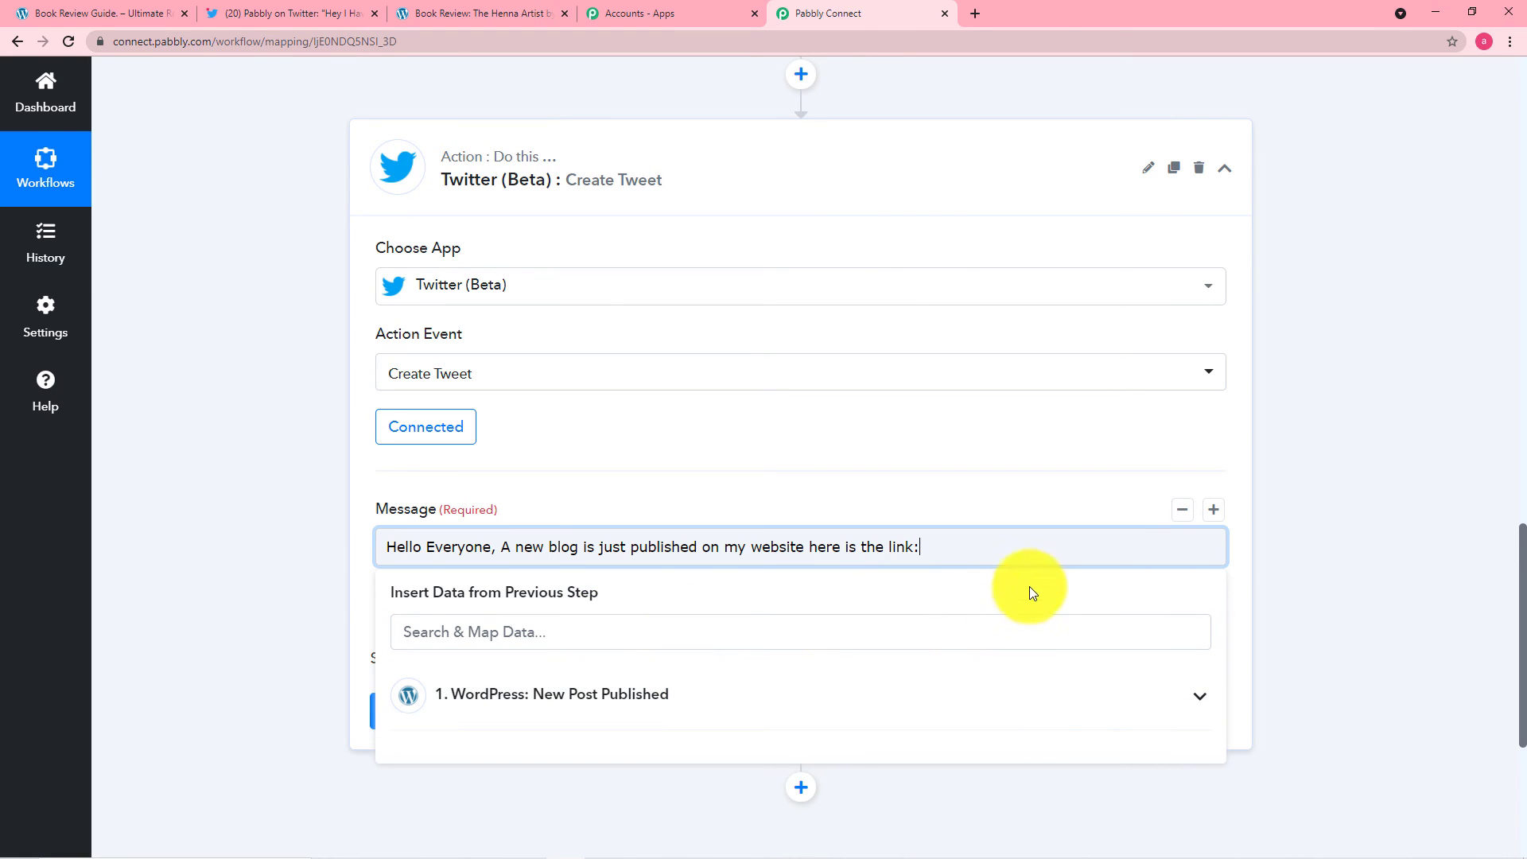
scroll(299, 579, down, 2)
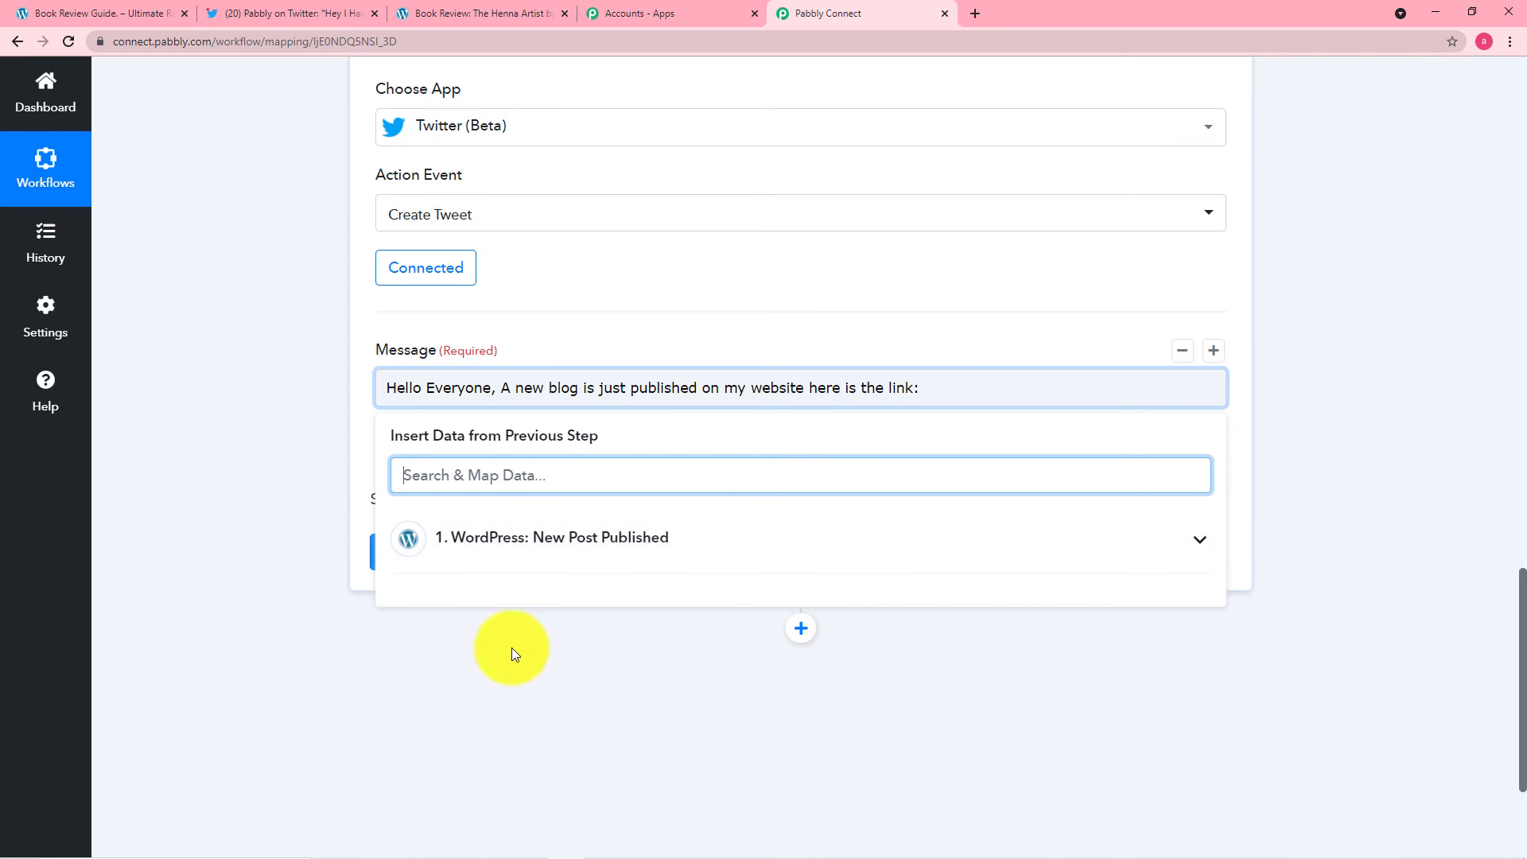
click(973, 389)
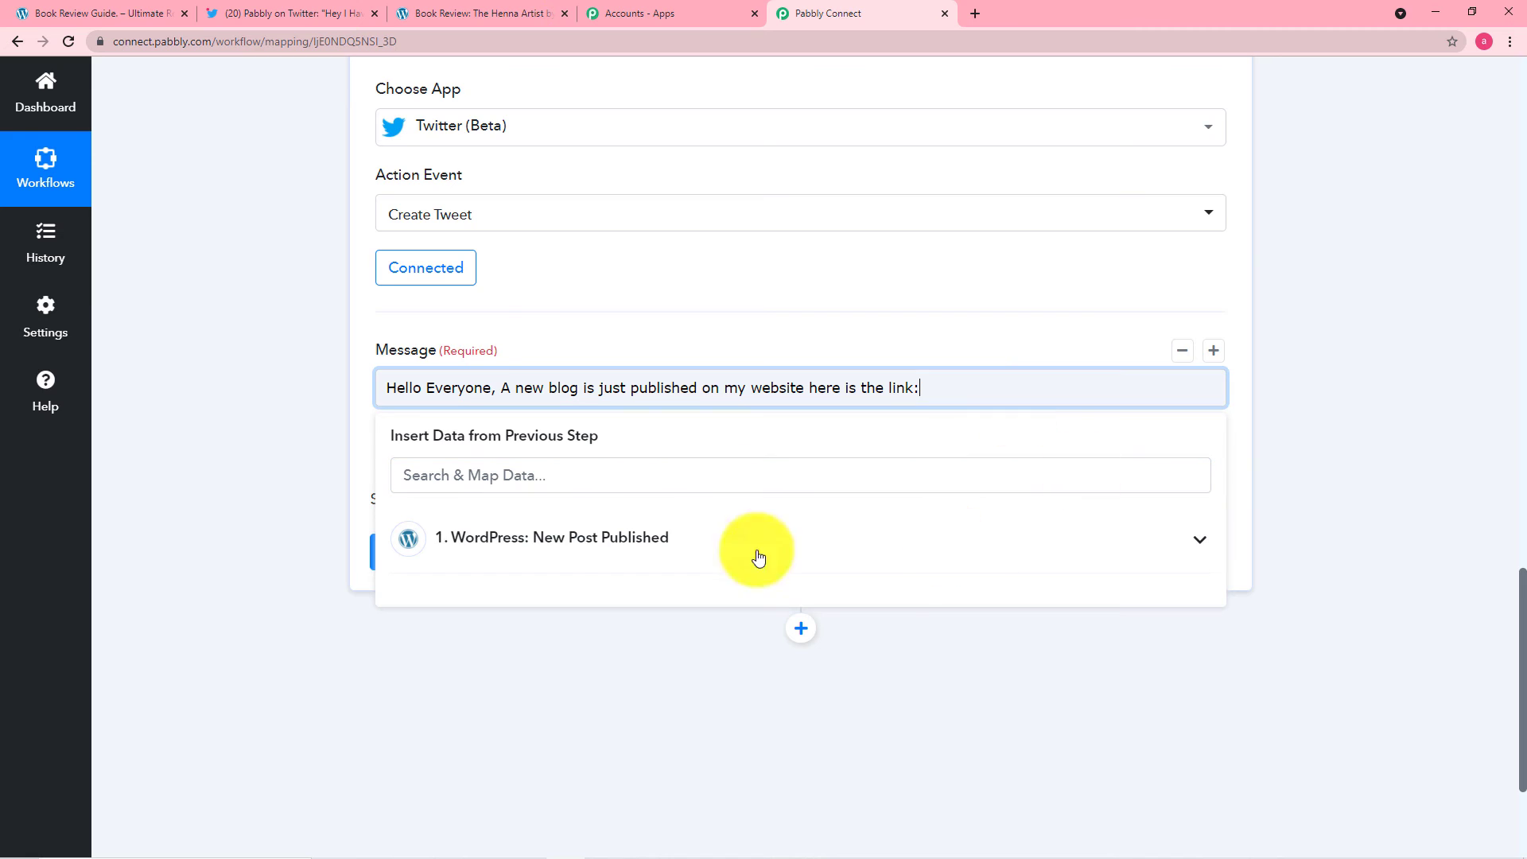
click(577, 543)
scroll(298, 532, up, 15)
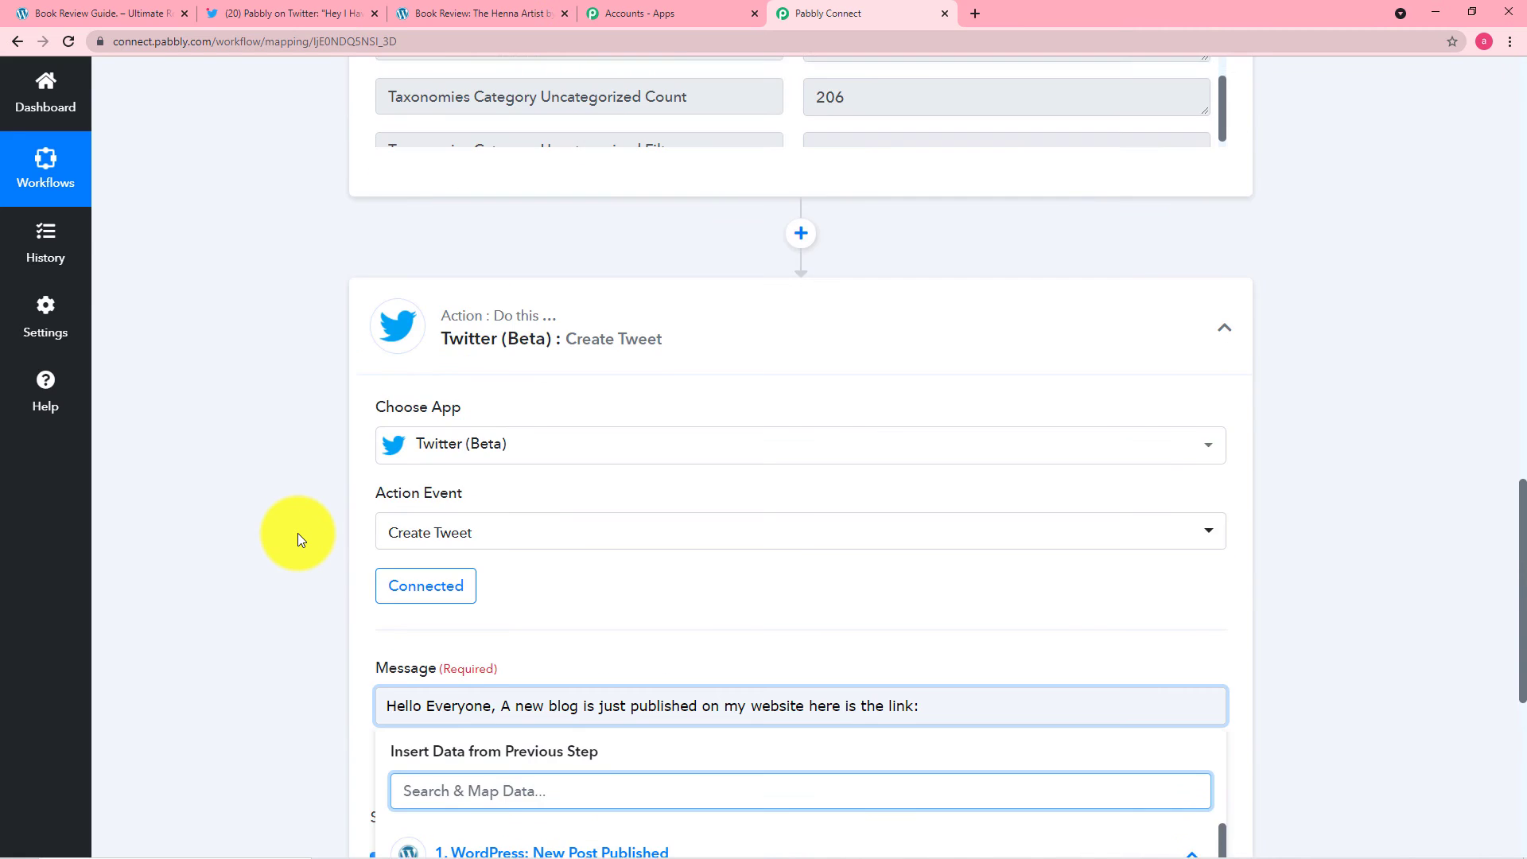
scroll(548, 588, down, 6)
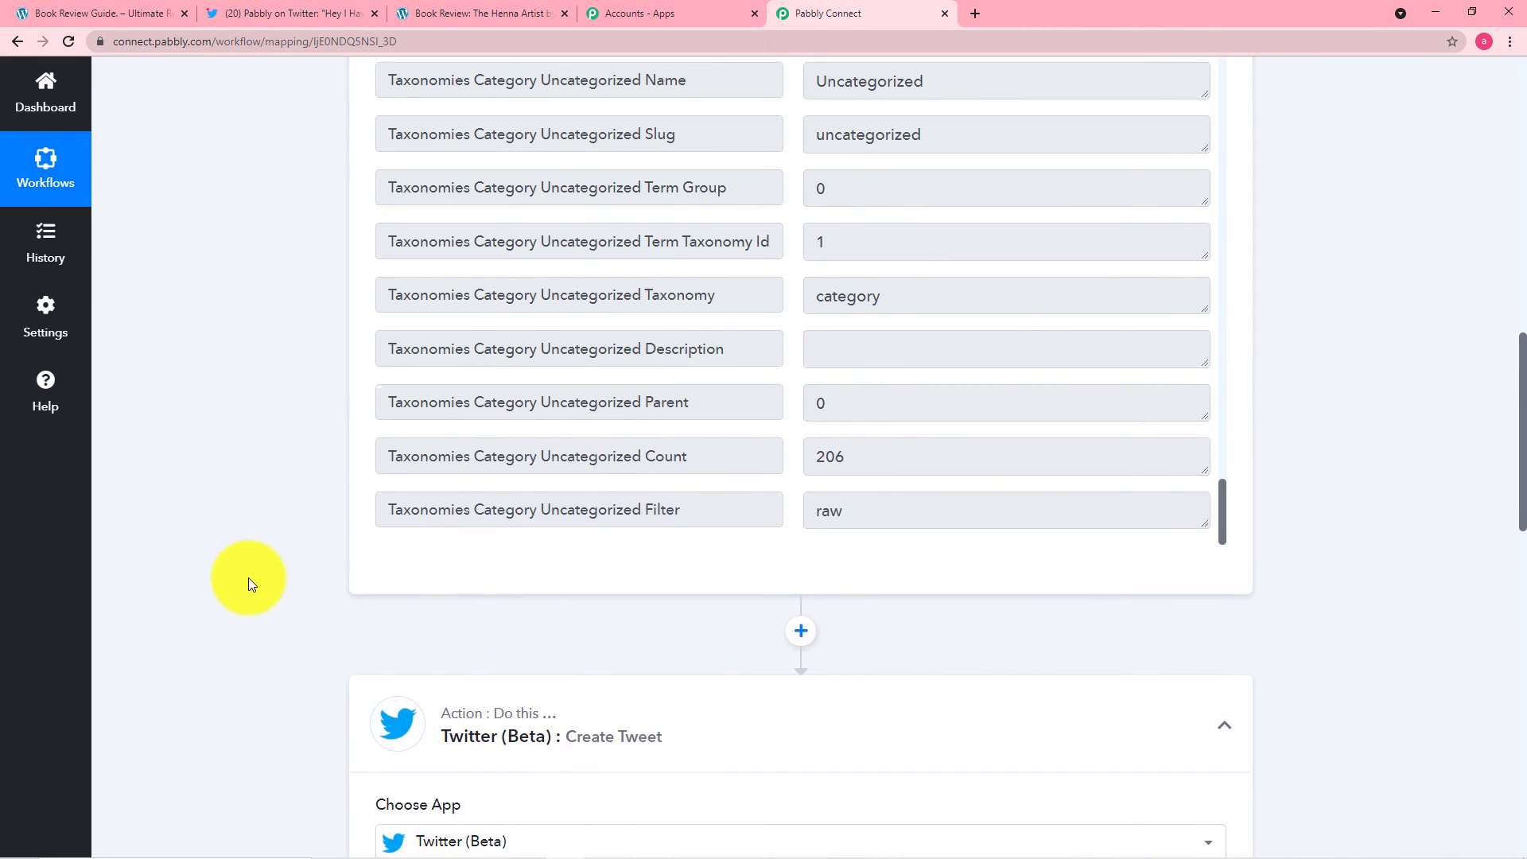
scroll(248, 577, down, 9)
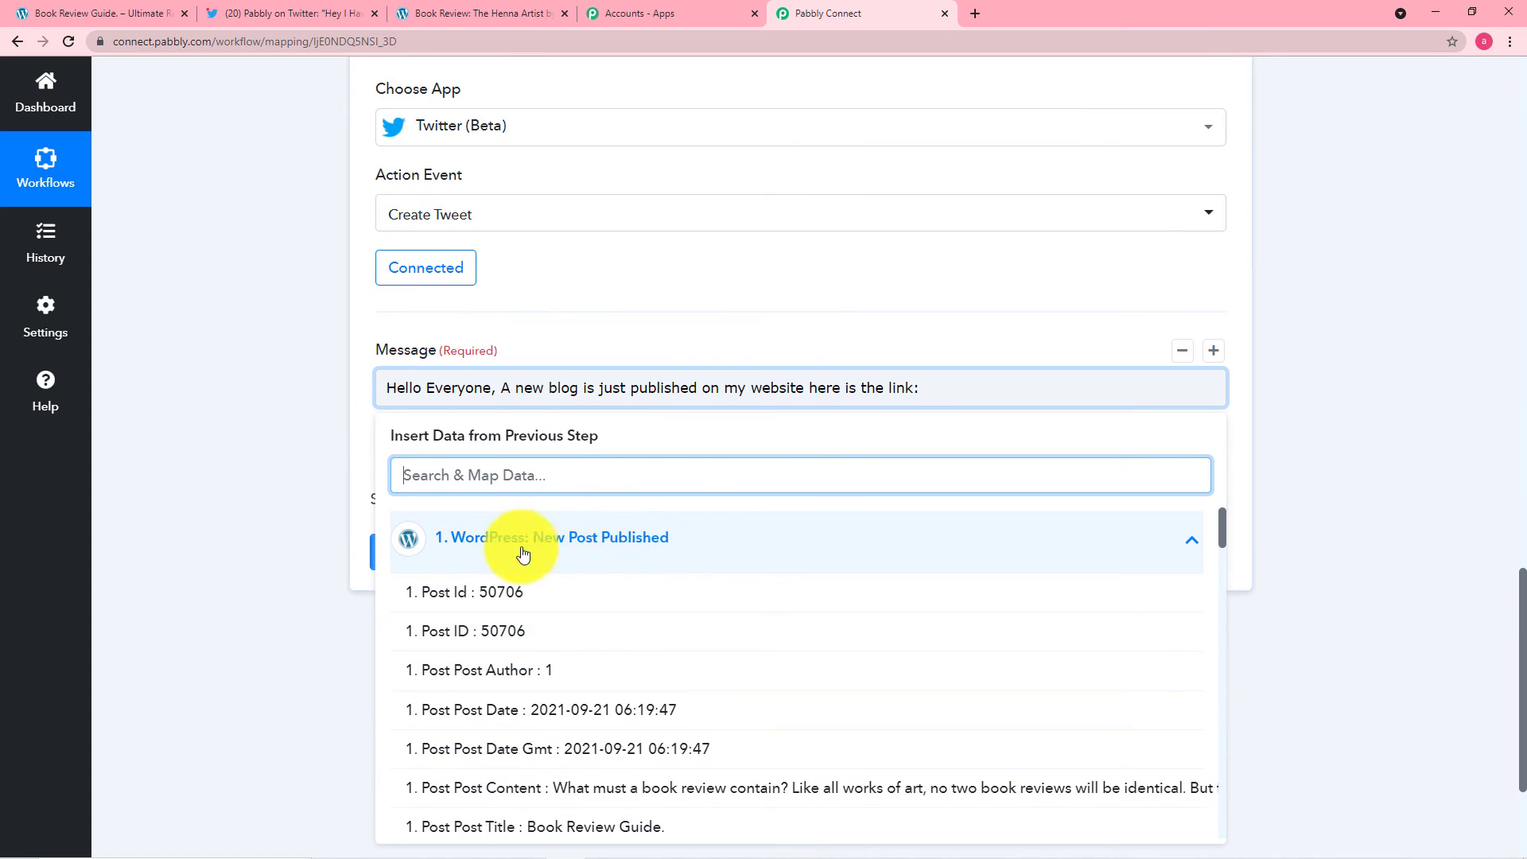
scroll(616, 617, down, 2)
scroll(616, 620, down, 8)
scroll(615, 637, down, 10)
scroll(615, 637, down, 10)
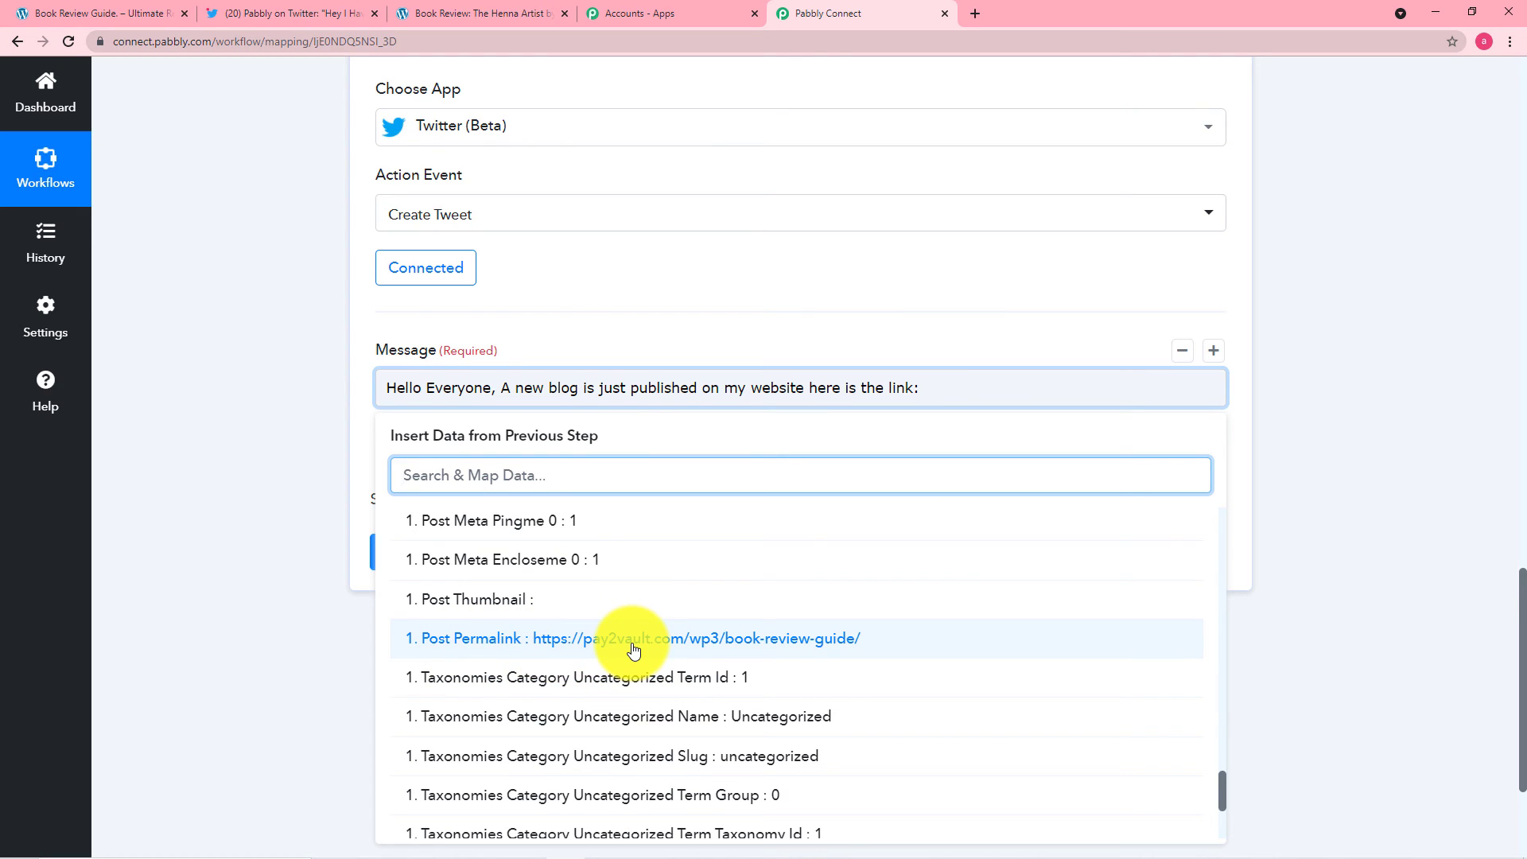
click(561, 647)
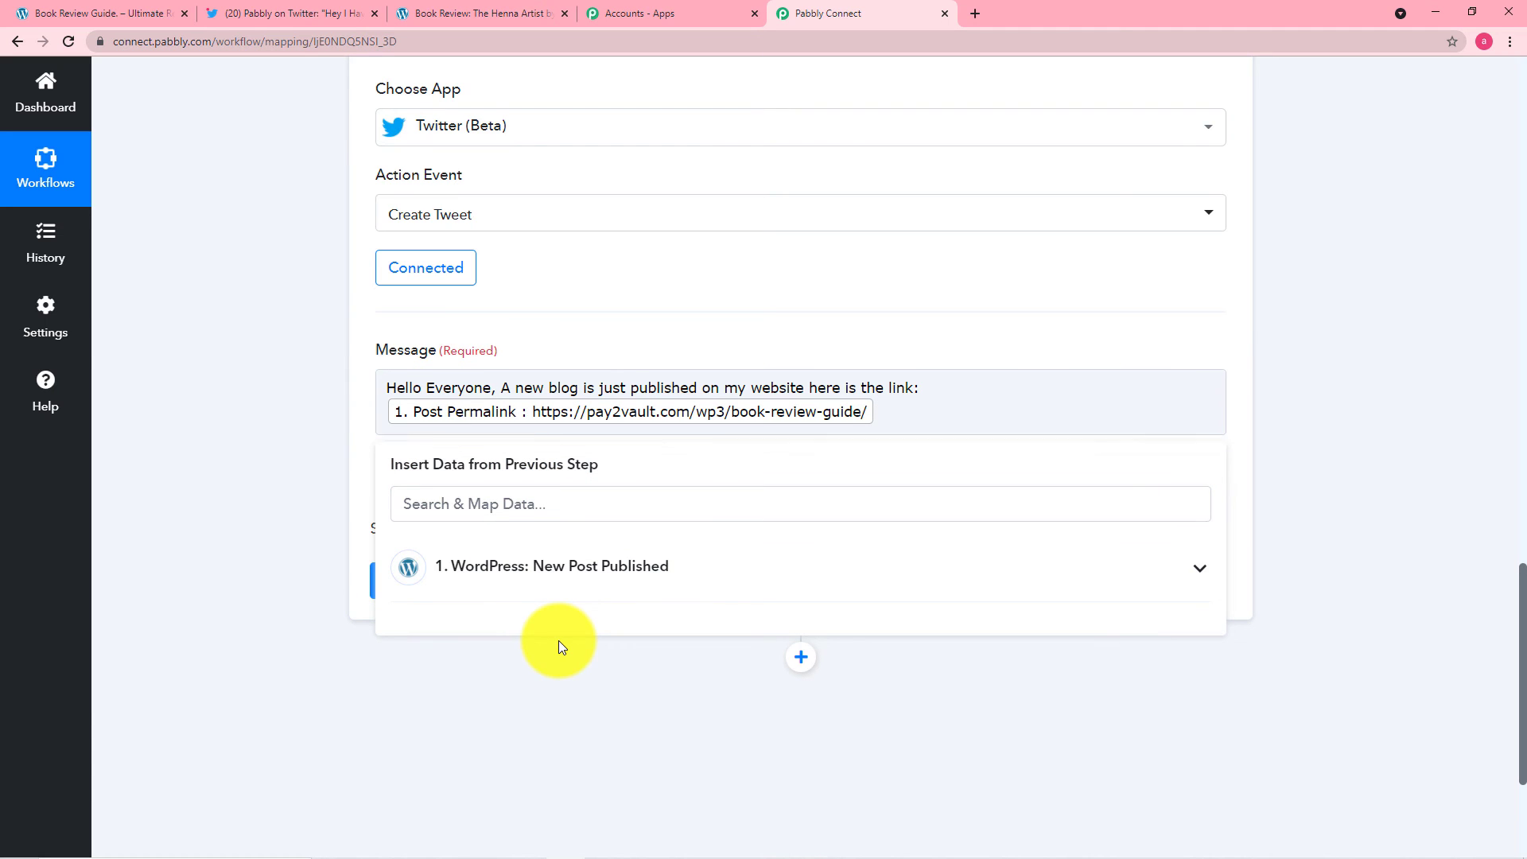
click(558, 641)
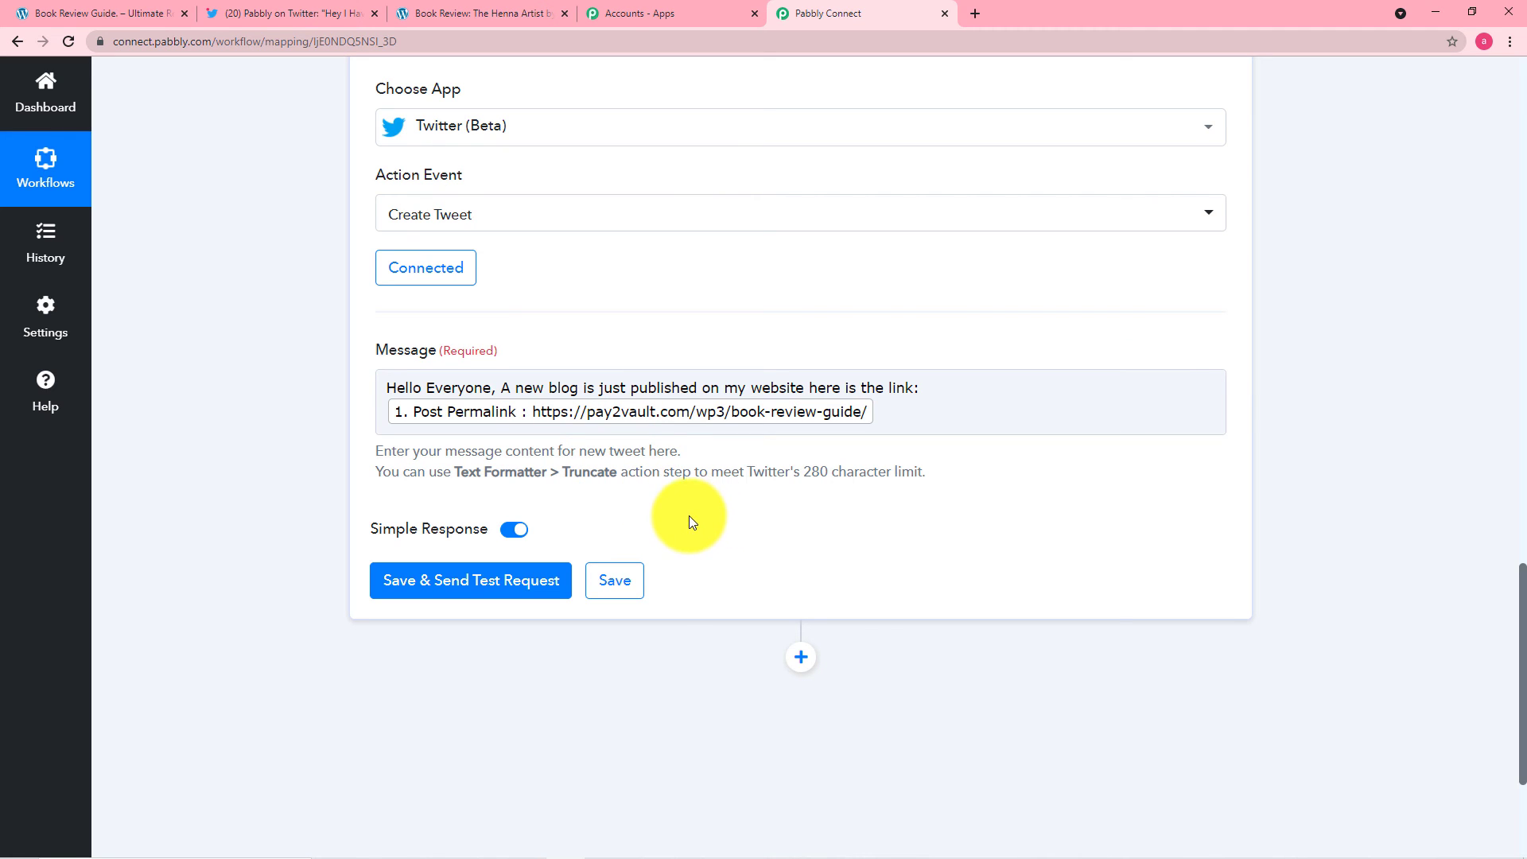
Save the Twitter action, send a test request and review the received response
click(417, 594)
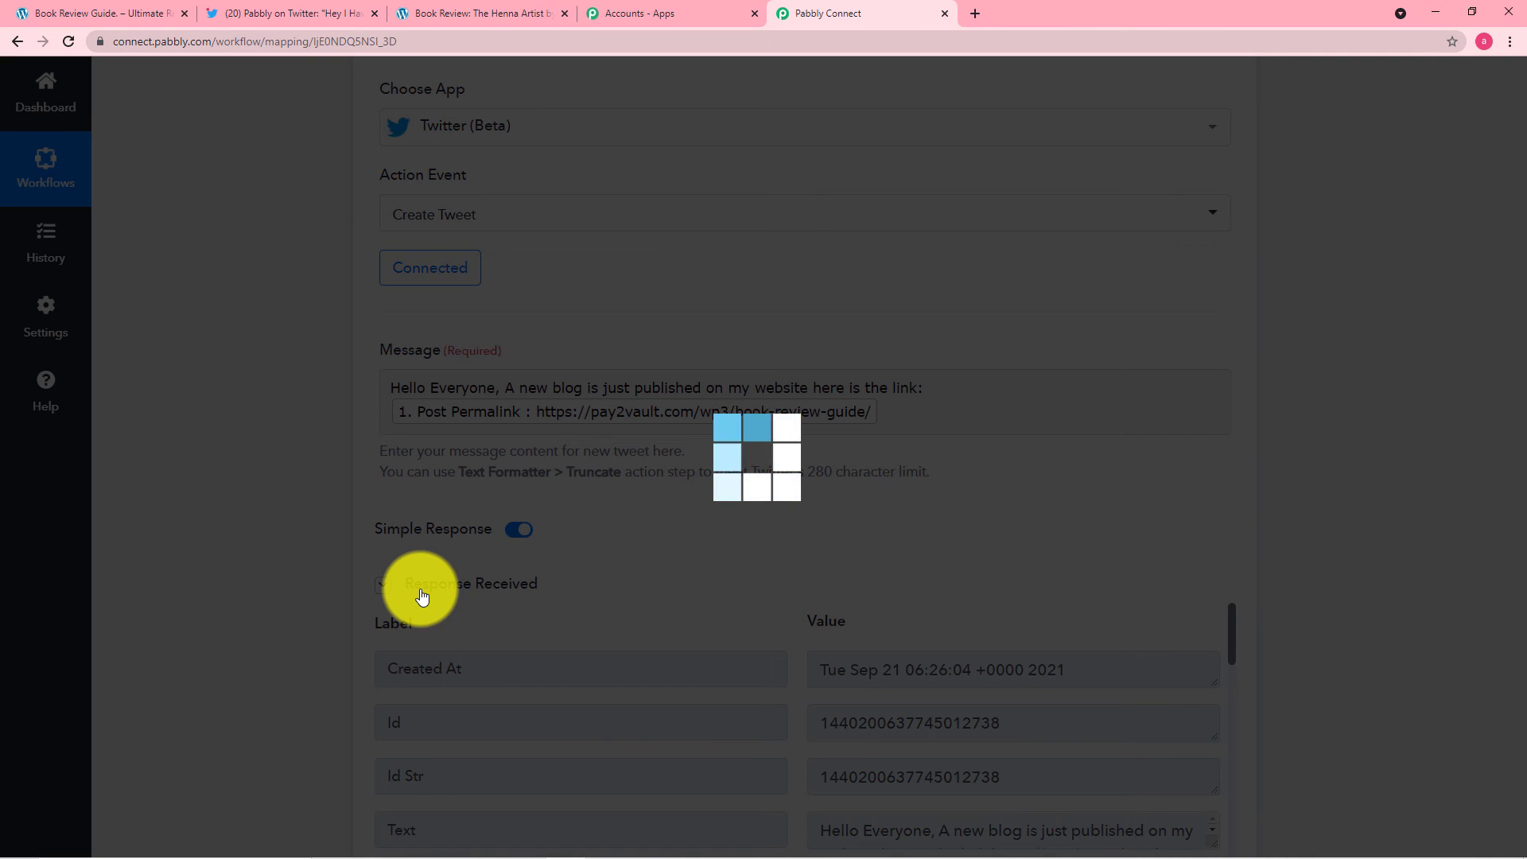
scroll(295, 665, down, 2)
scroll(436, 623, down, 9)
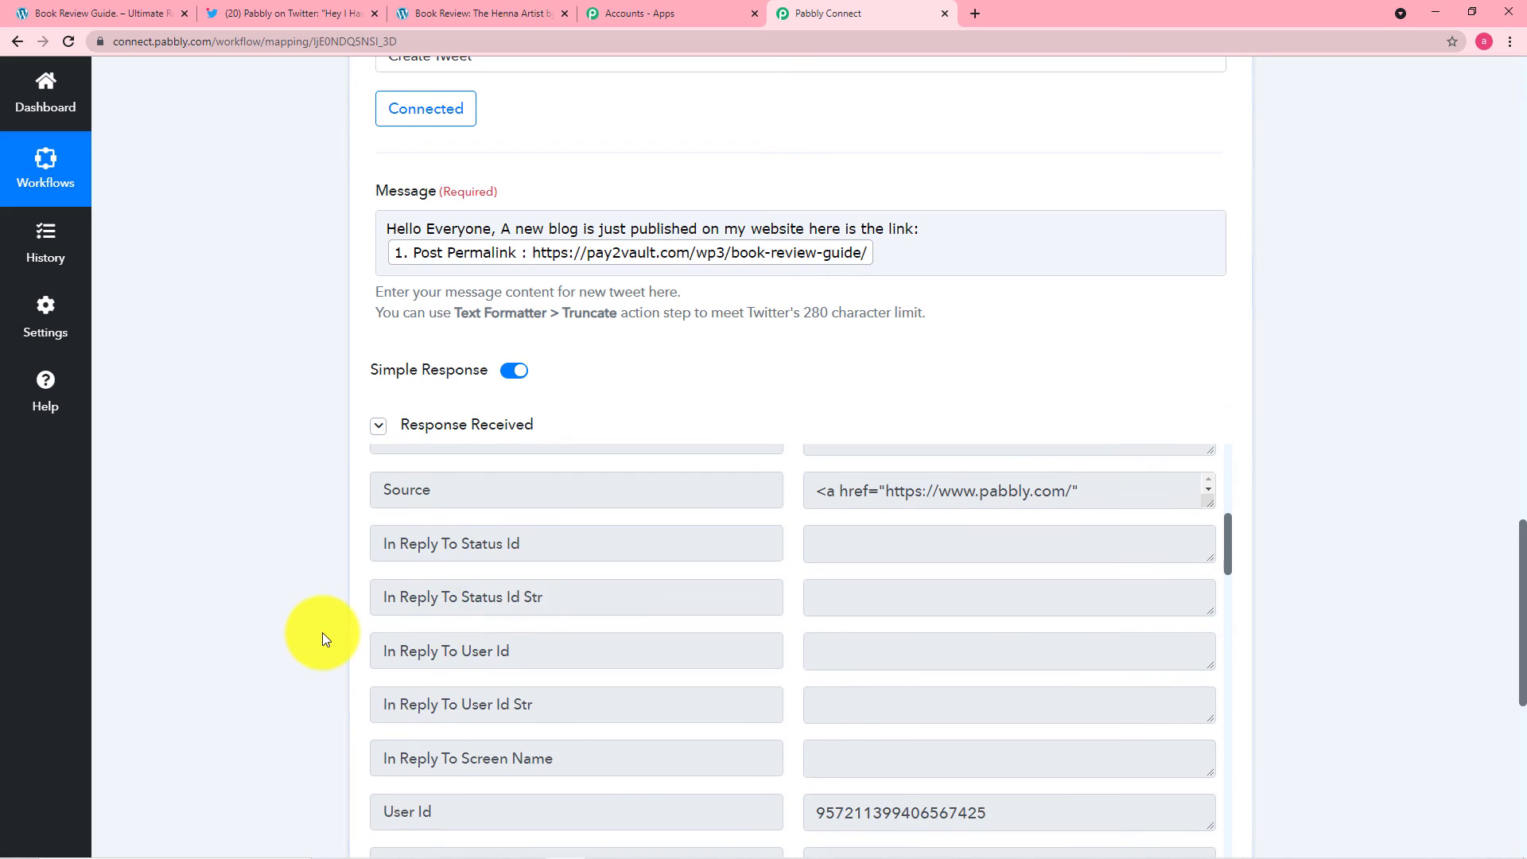
scroll(322, 632, down, 5)
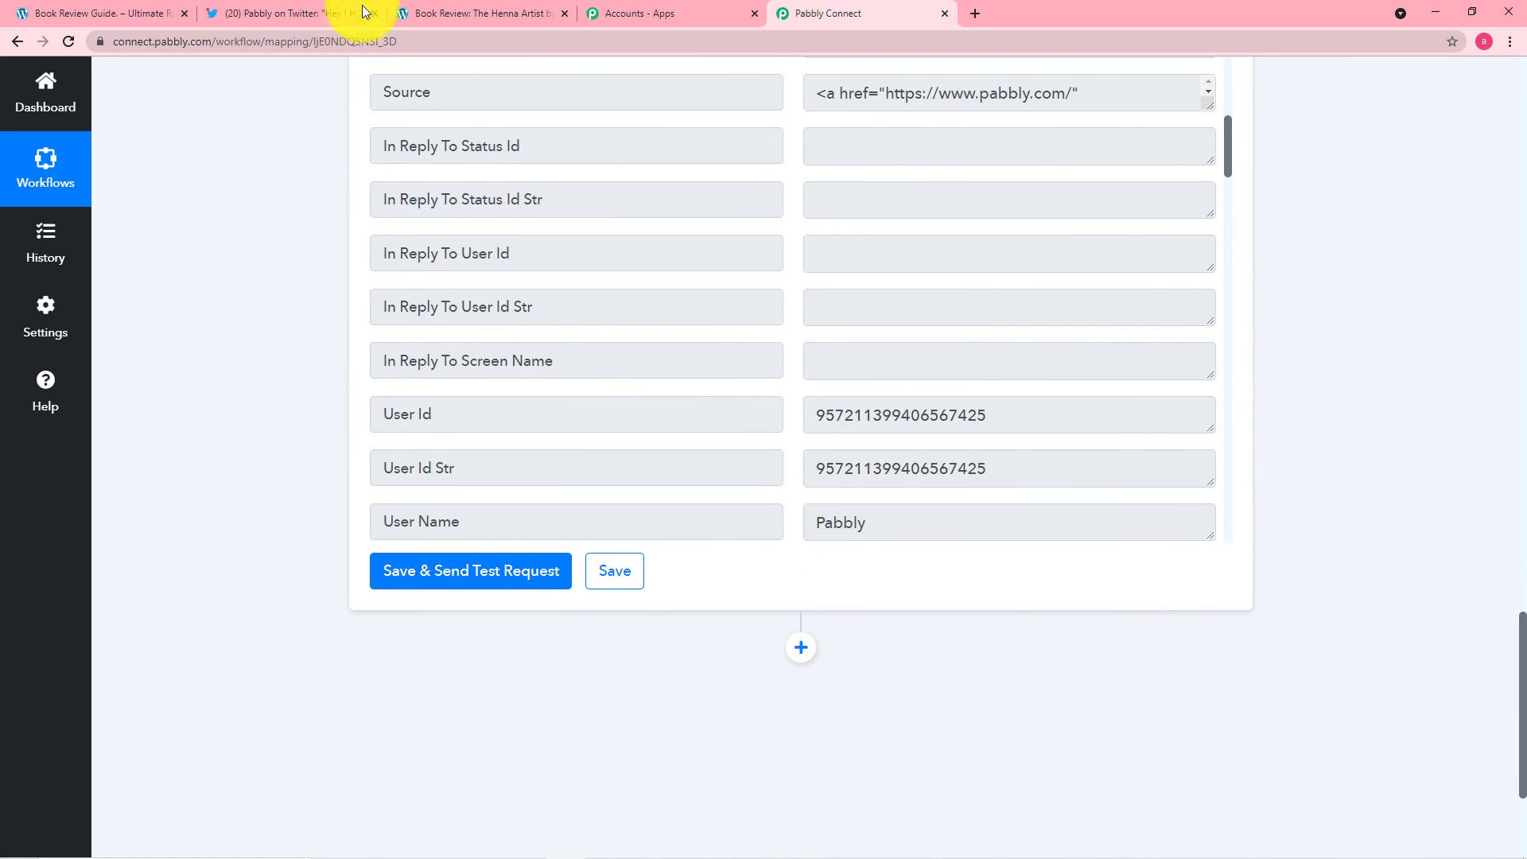
Check the test tweet on the Twitter home timeline and return to the tweet message in Pabbly Connect
click(342, 6)
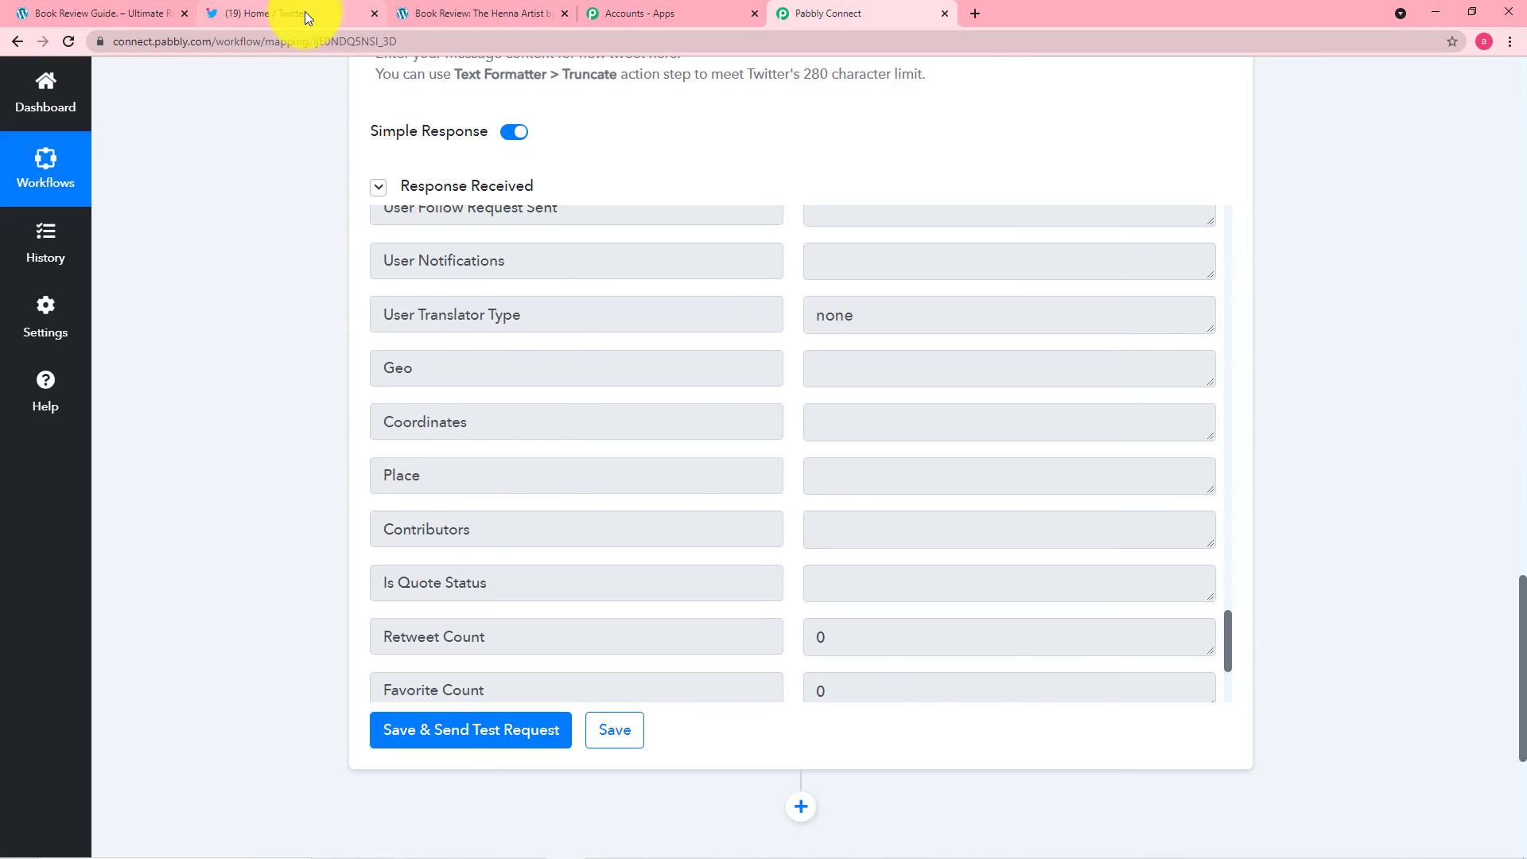
click(303, 11)
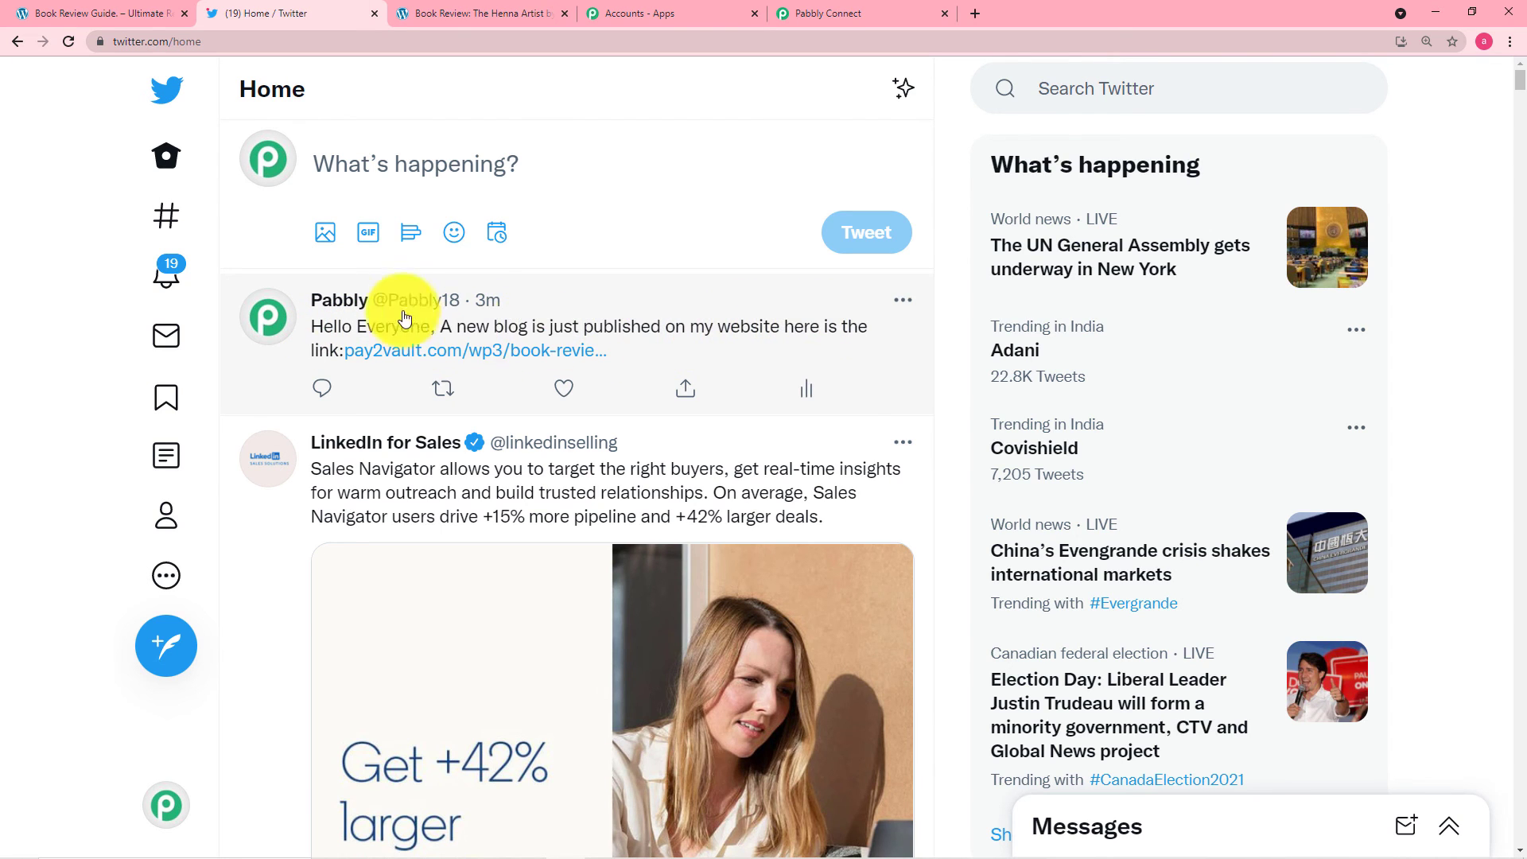
click(821, 14)
scroll(349, 262, up, 4)
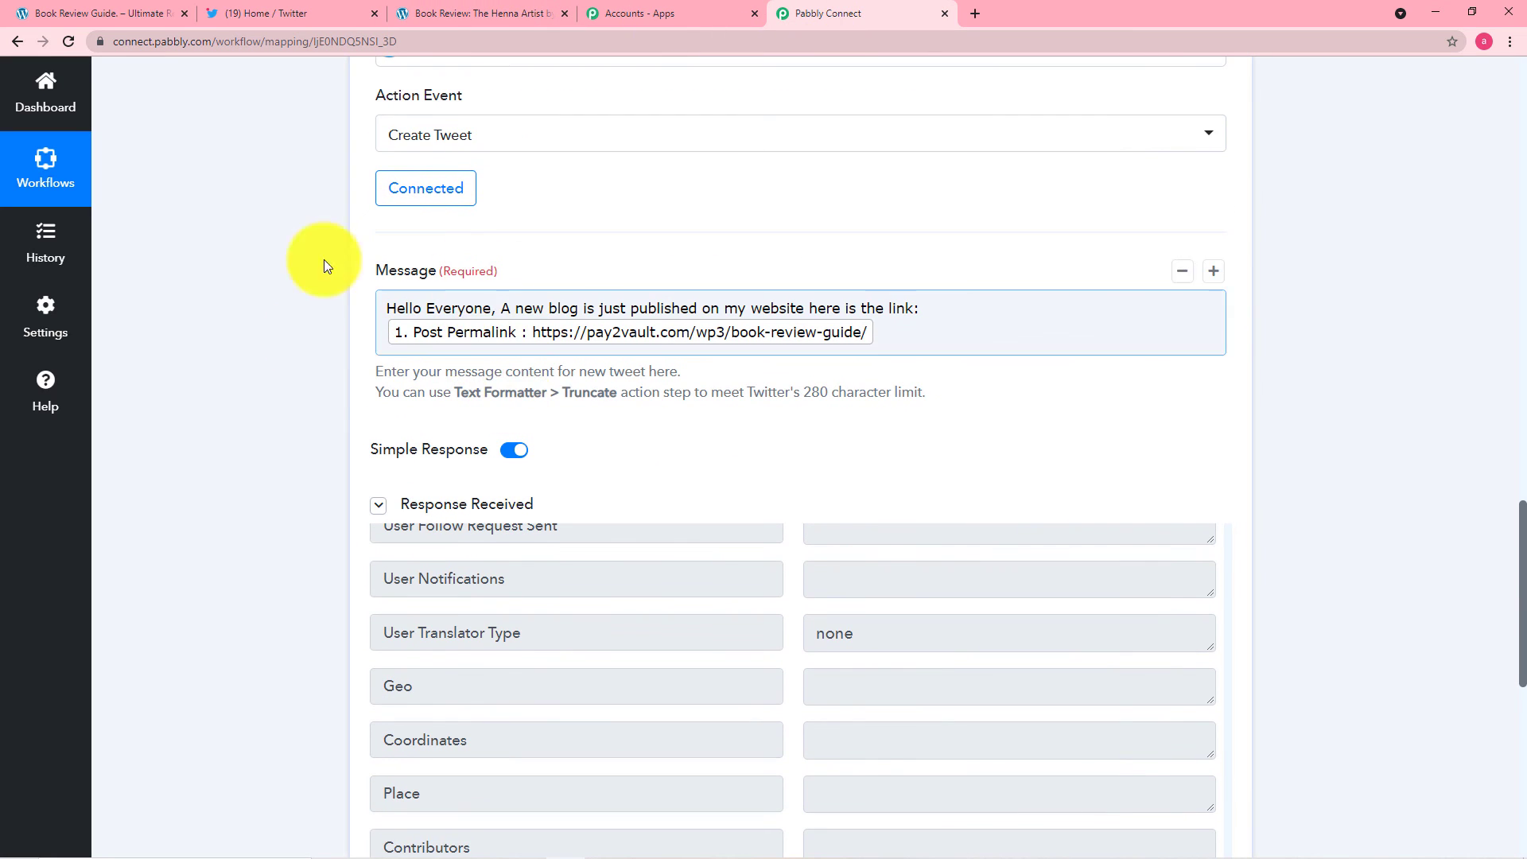
Open the blog link from the tweet on Twitter to check the published post, and return to the Pabbly Connect workflow
click(265, 13)
click(432, 354)
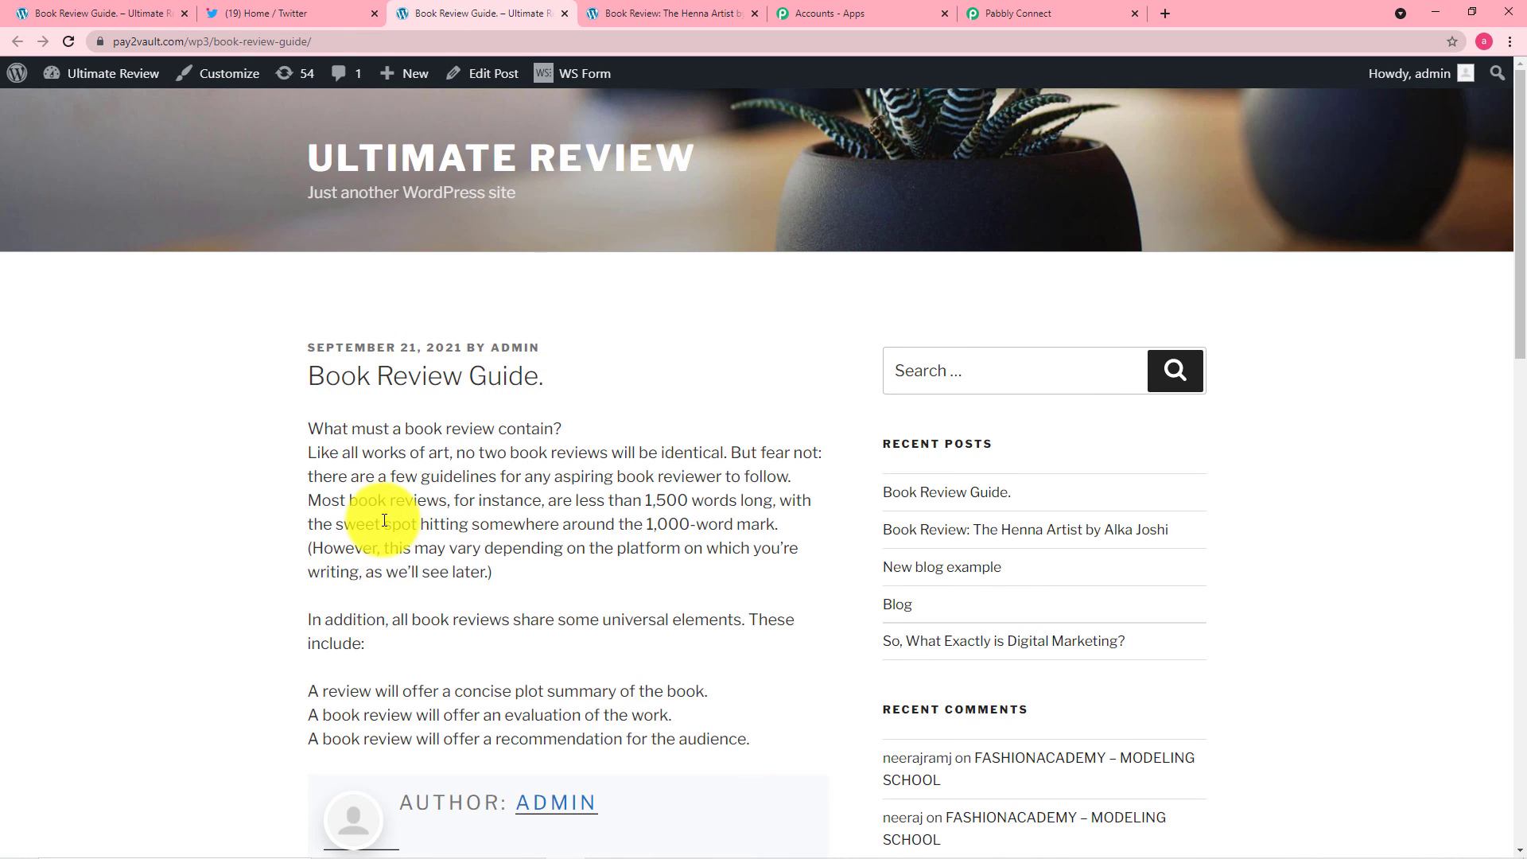
click(989, 12)
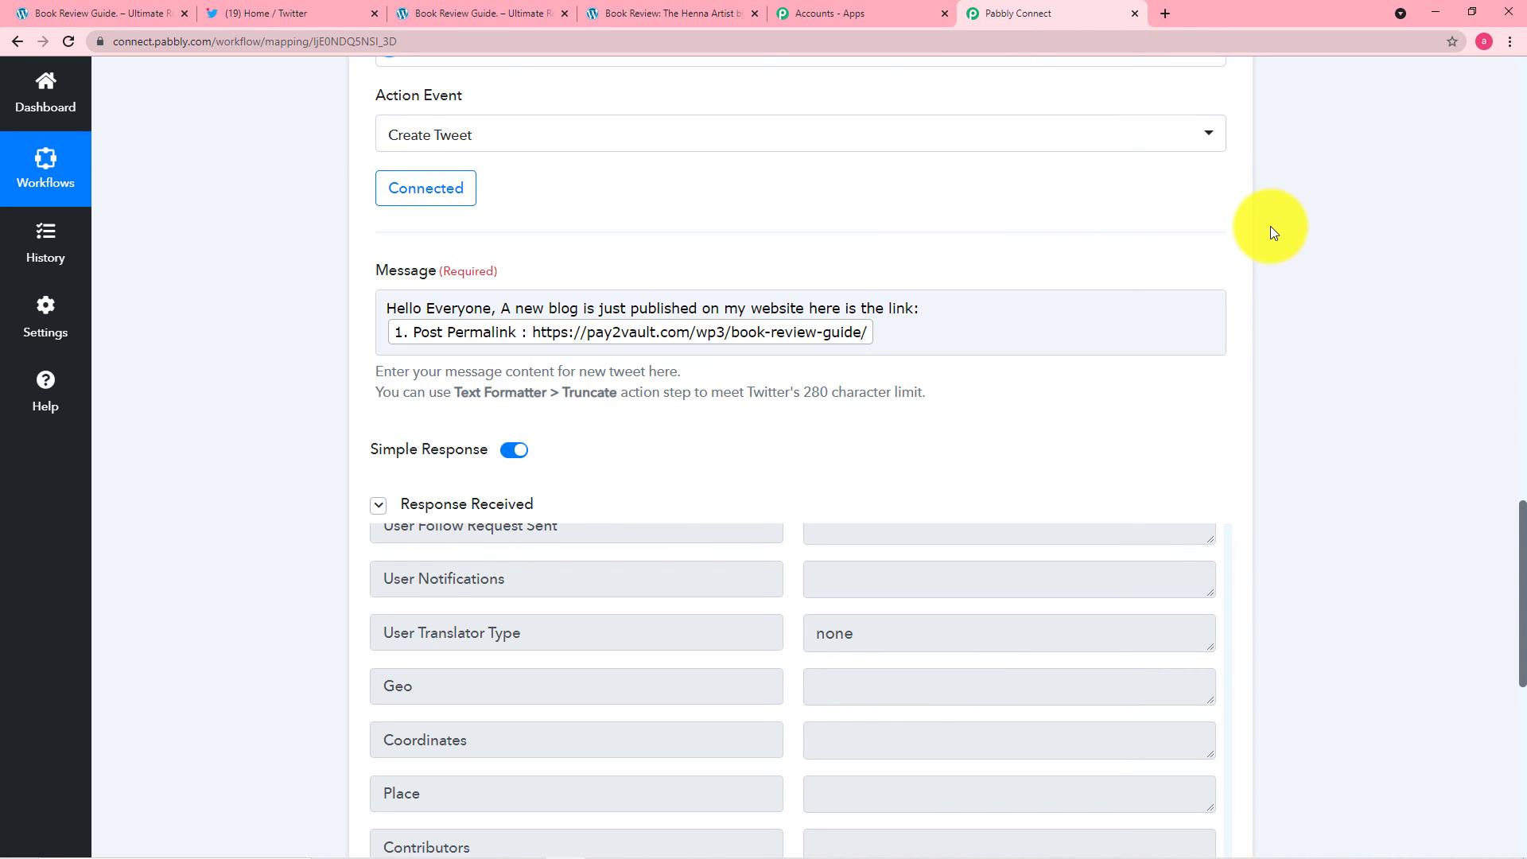
scroll(1271, 226, up, 10)
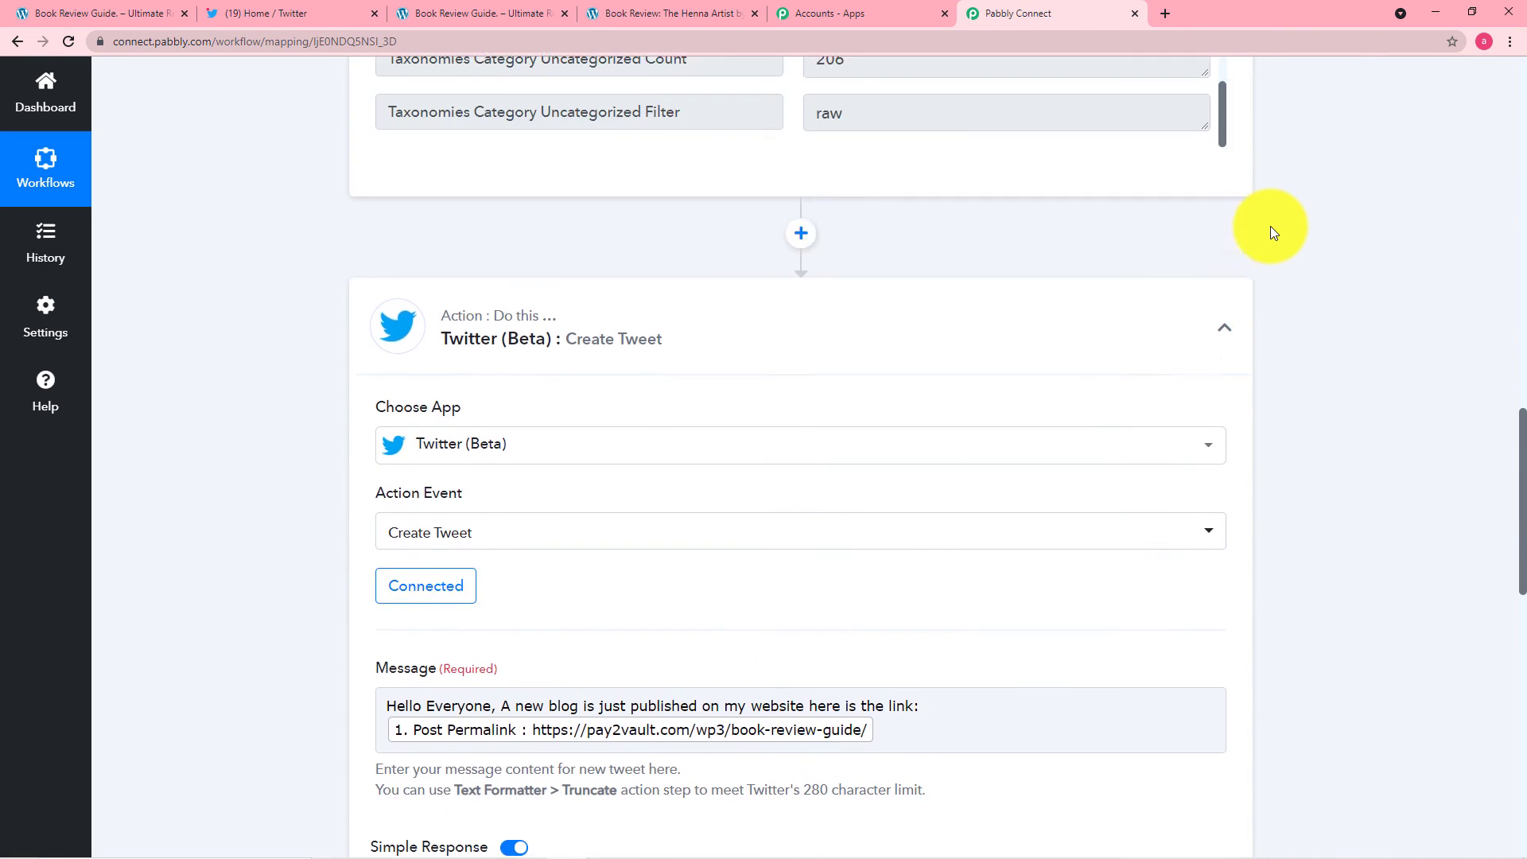
Review the WordPress New Post Published trigger, including its webhook URL, setup instructions and received response
scroll(1271, 226, up, 12)
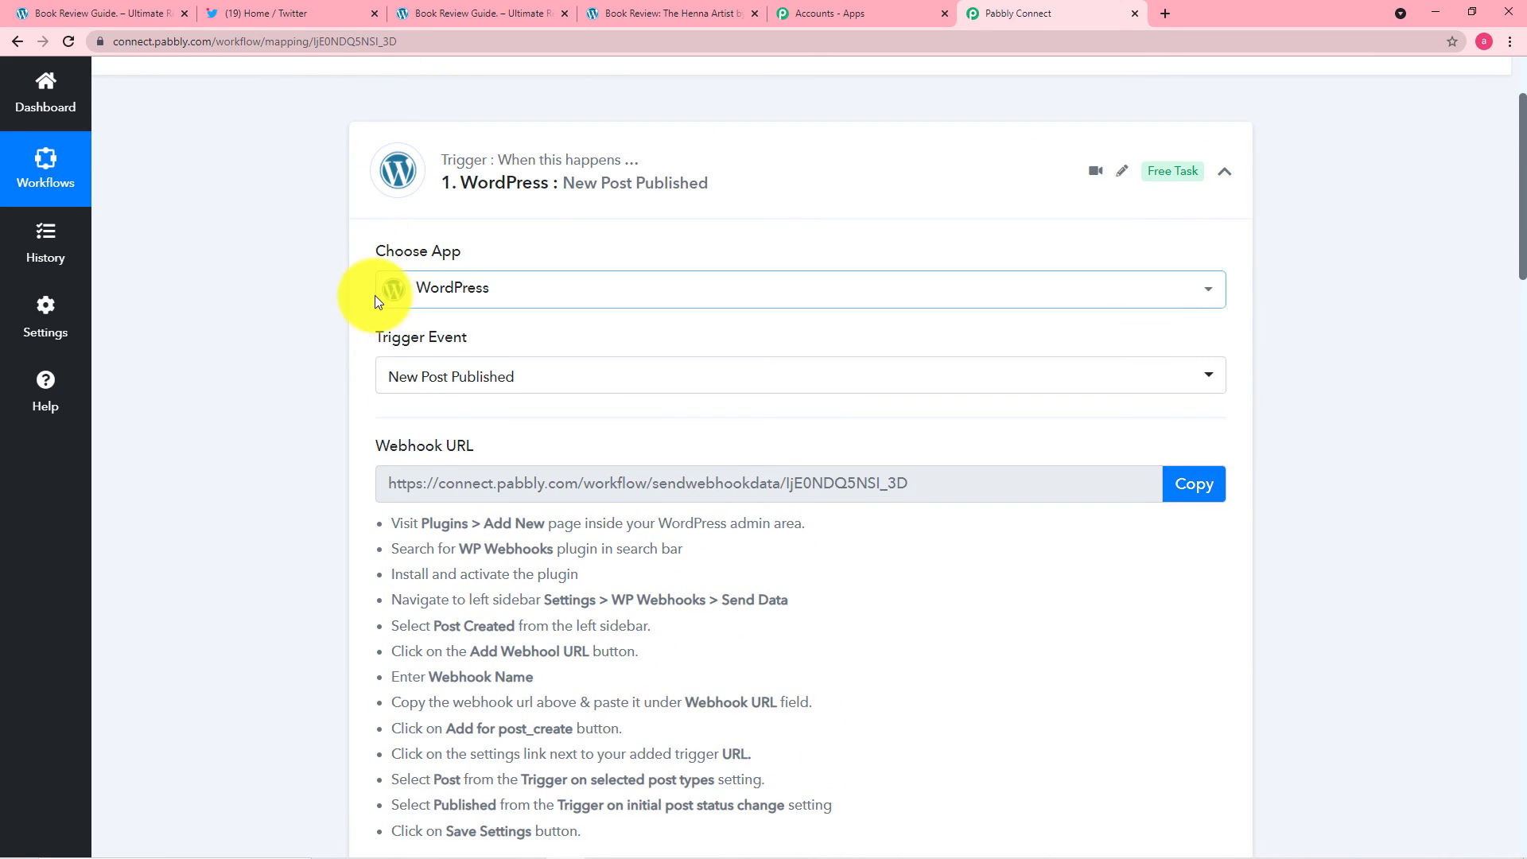
scroll(284, 358, down, 1)
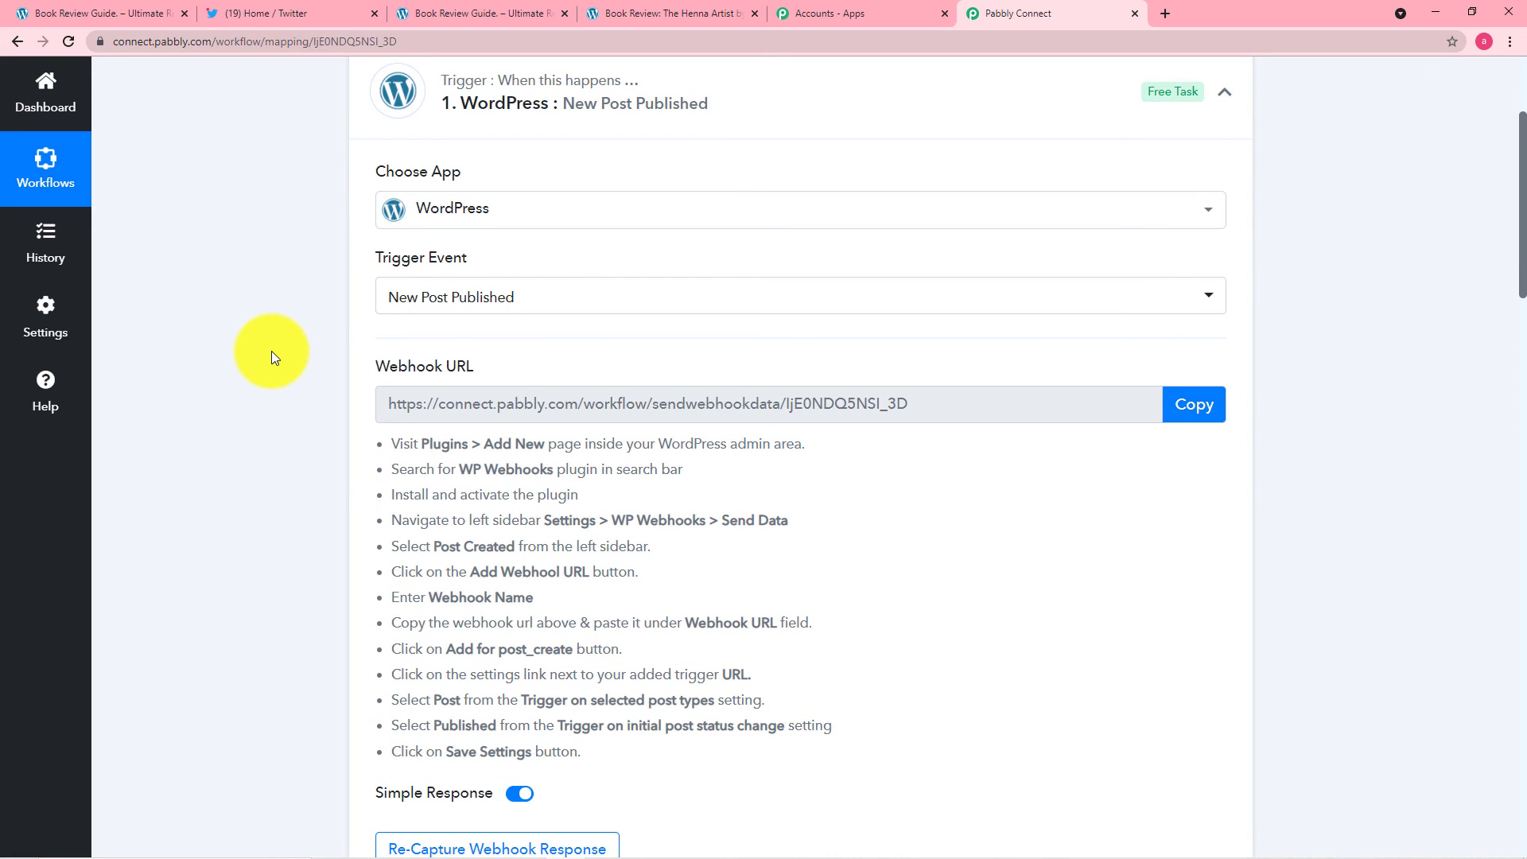
scroll(272, 355, down, 1)
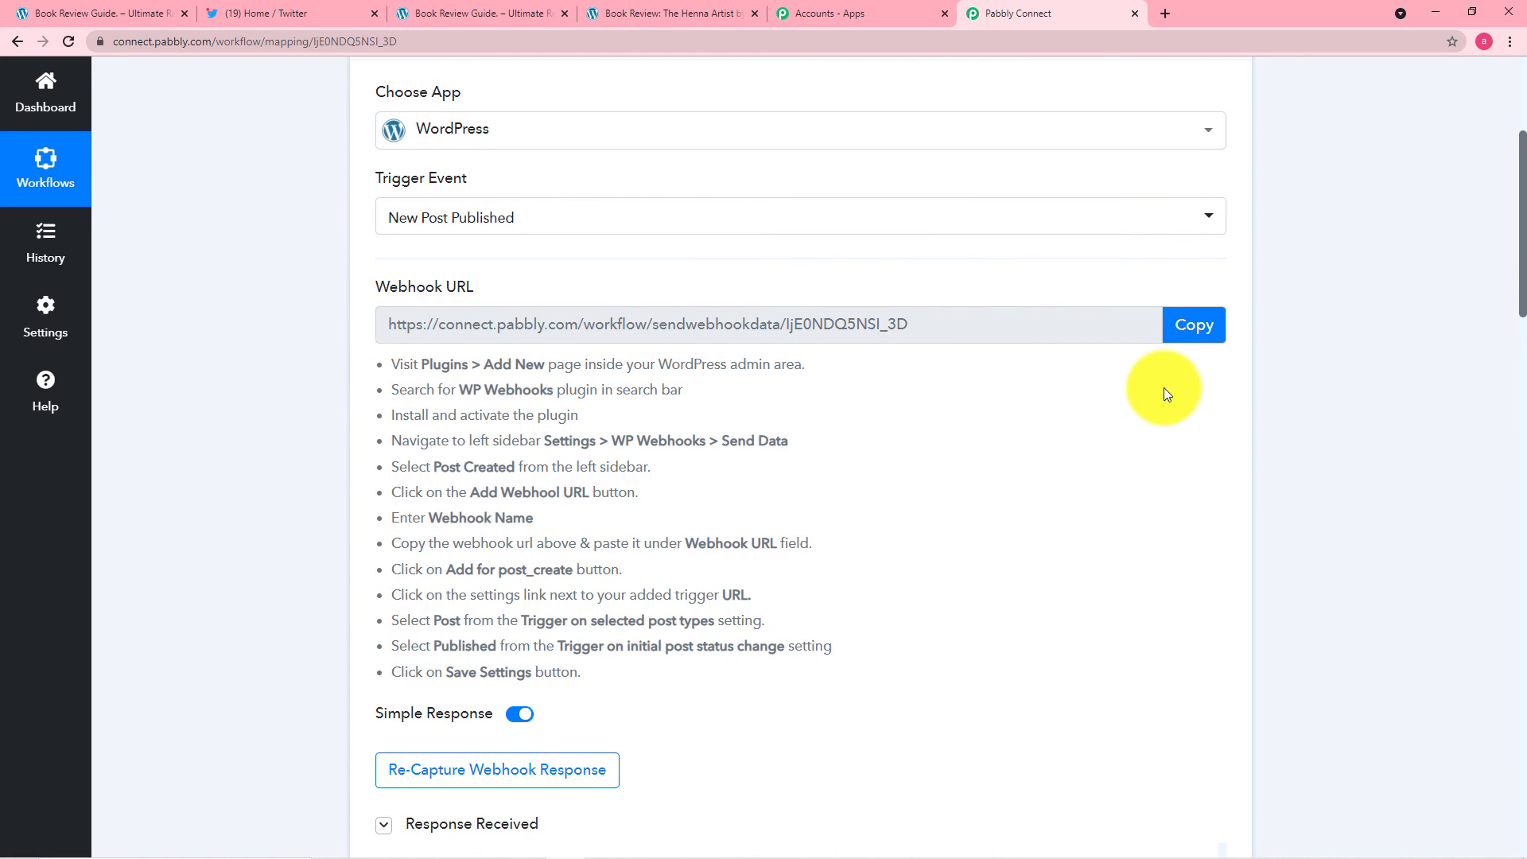
scroll(1149, 399, down, 1)
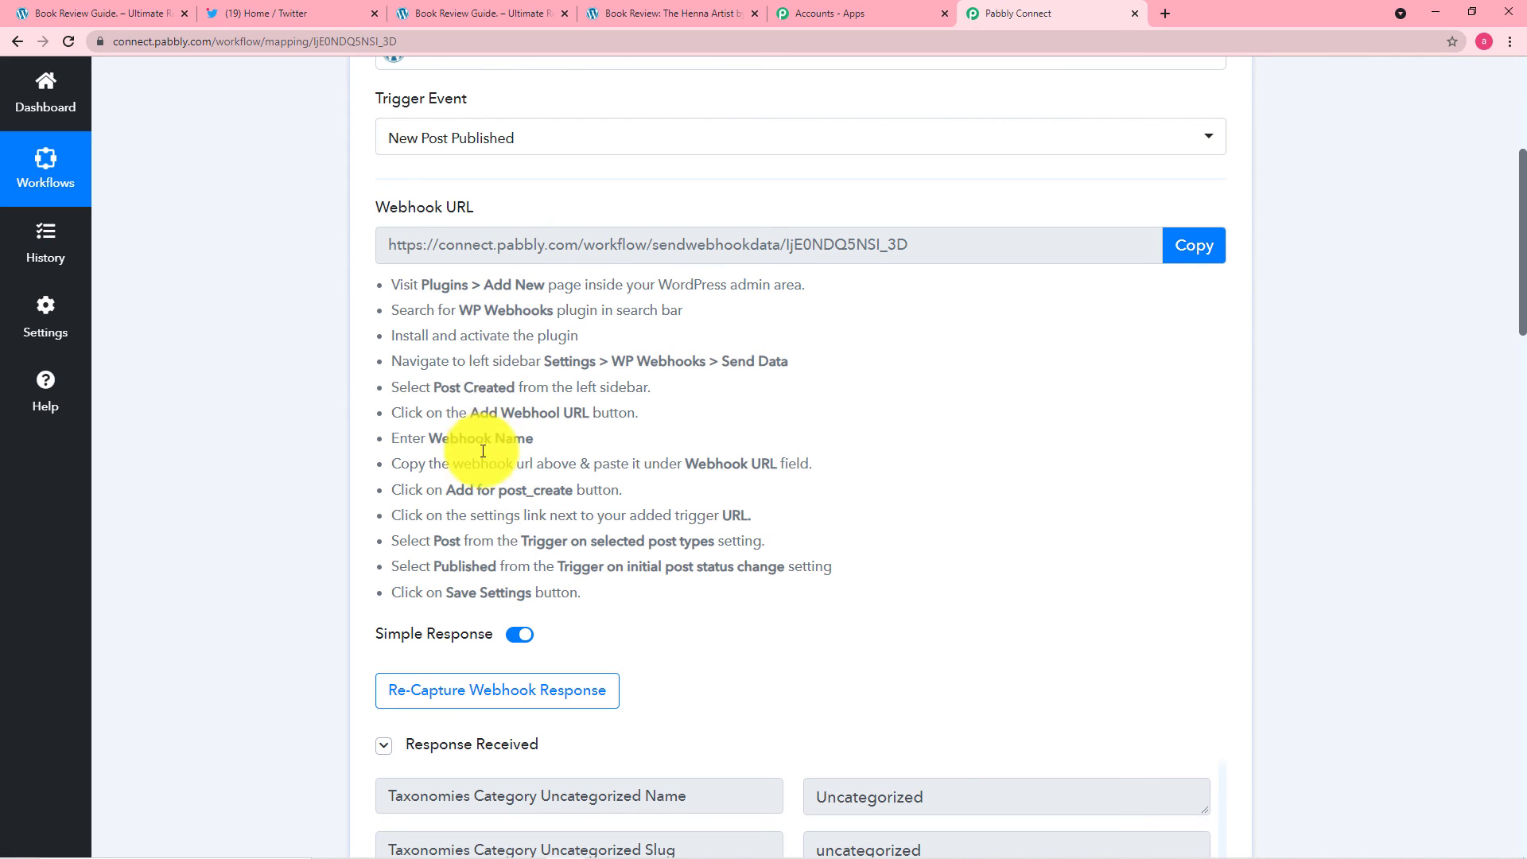
scroll(380, 366, down, 2)
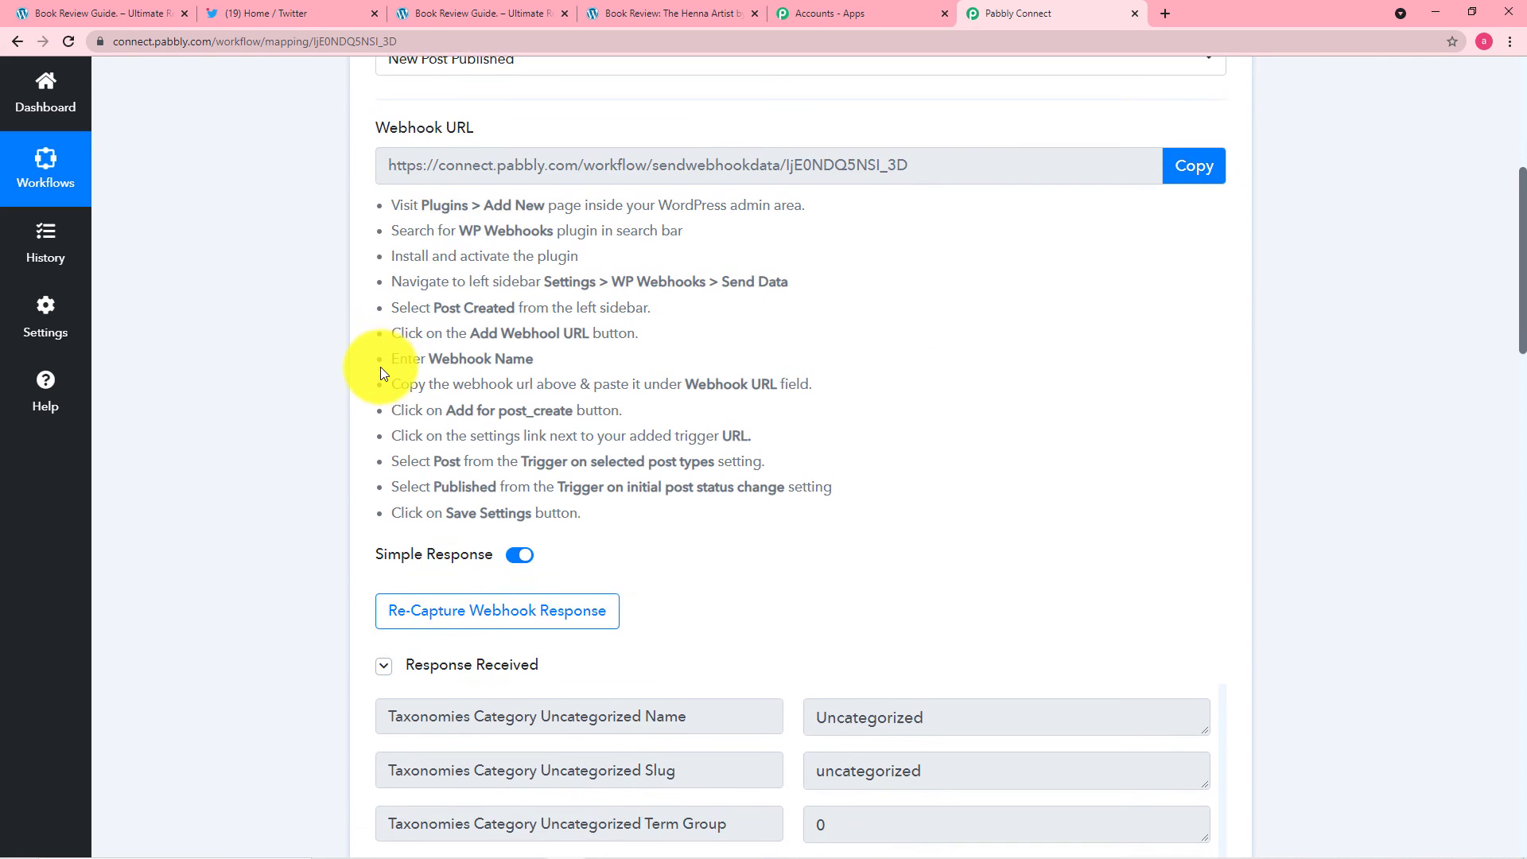
scroll(302, 336, down, 2)
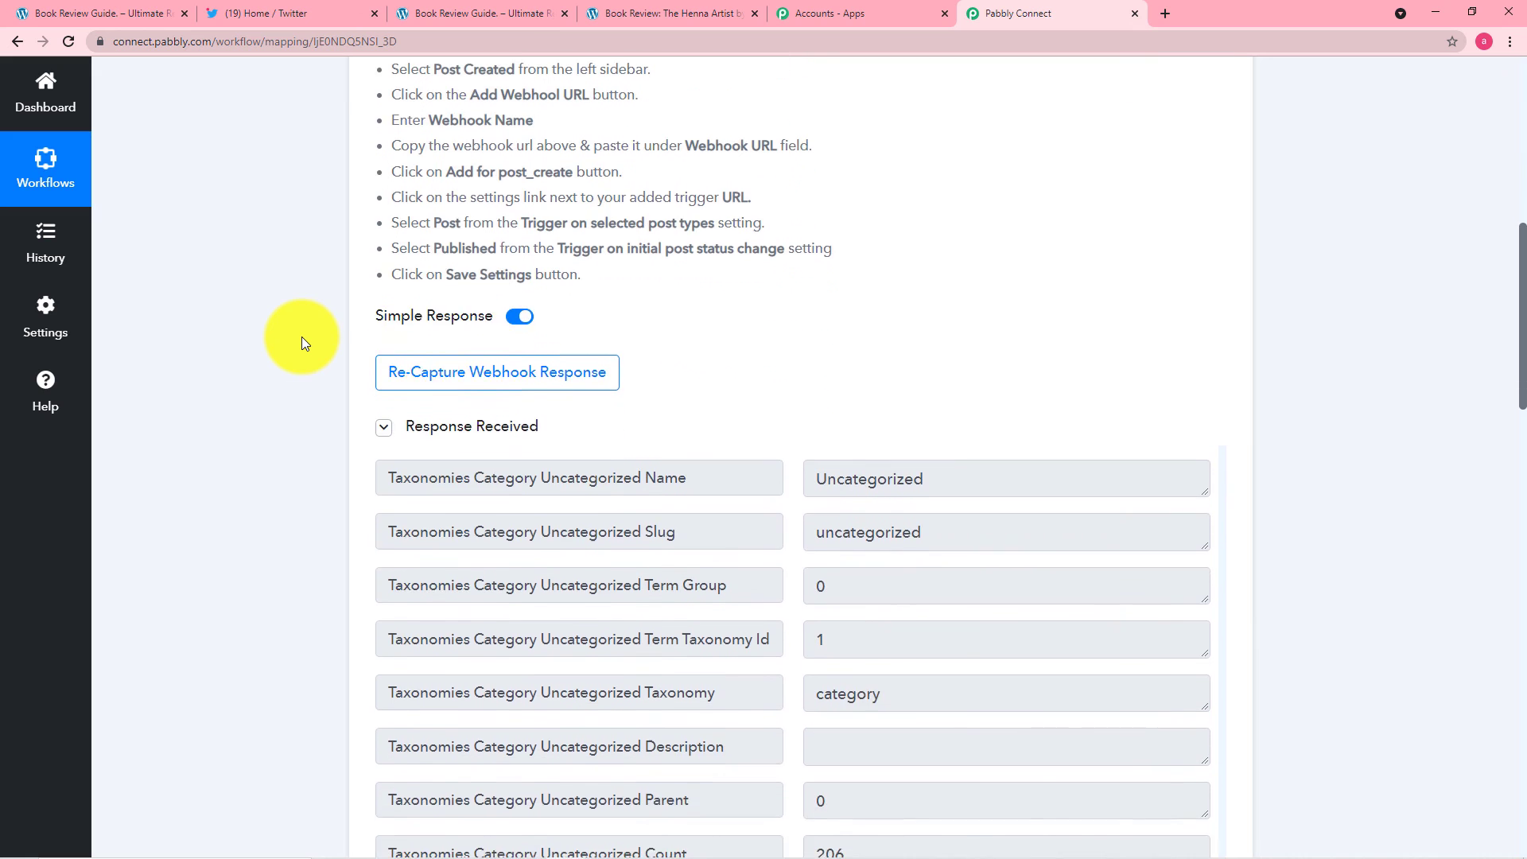
scroll(302, 337, down, 2)
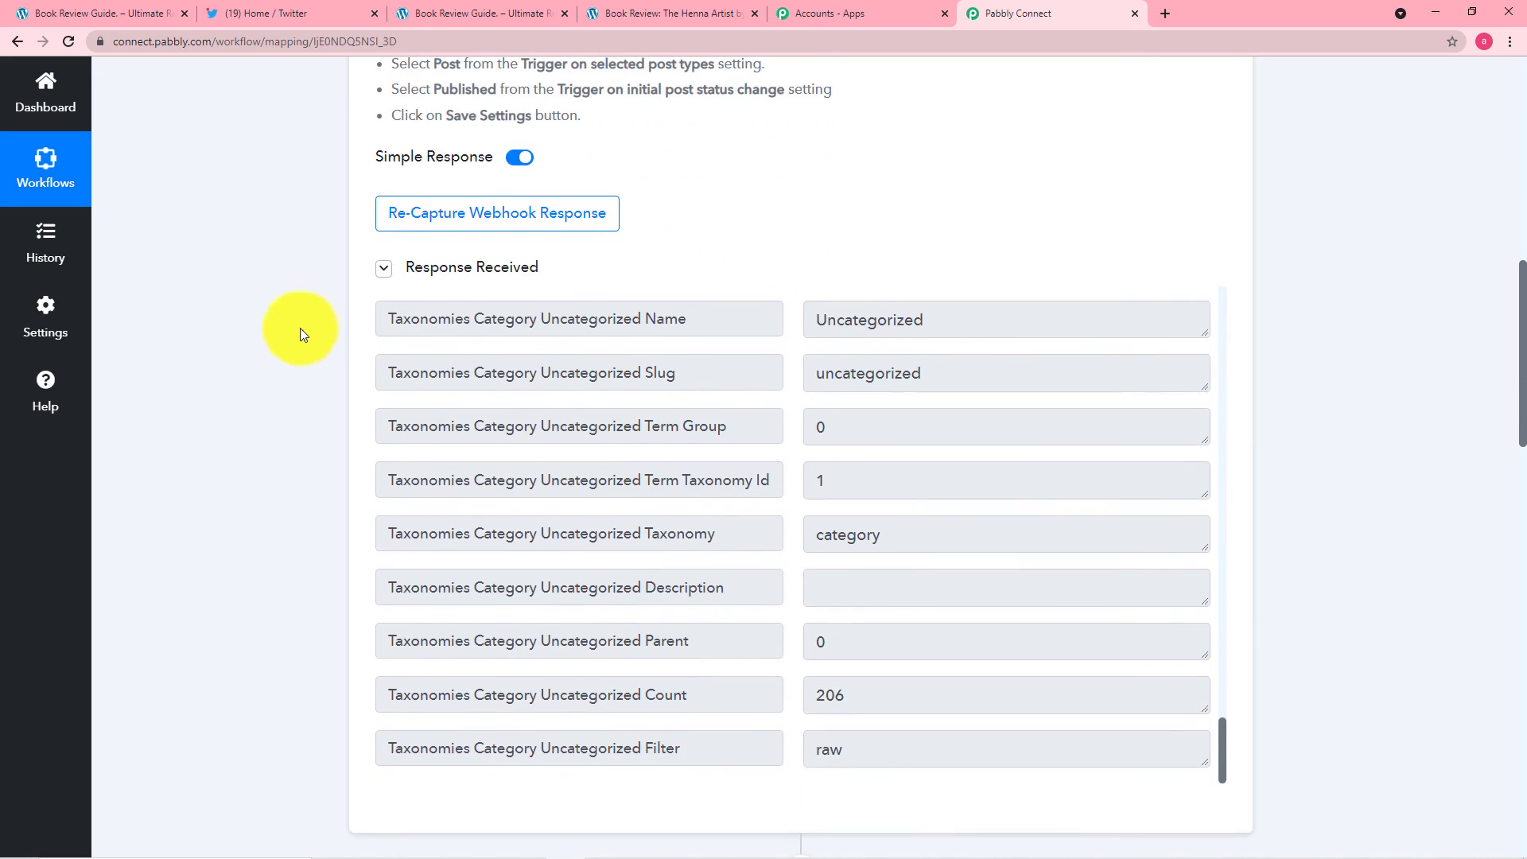
scroll(263, 318, down, 2)
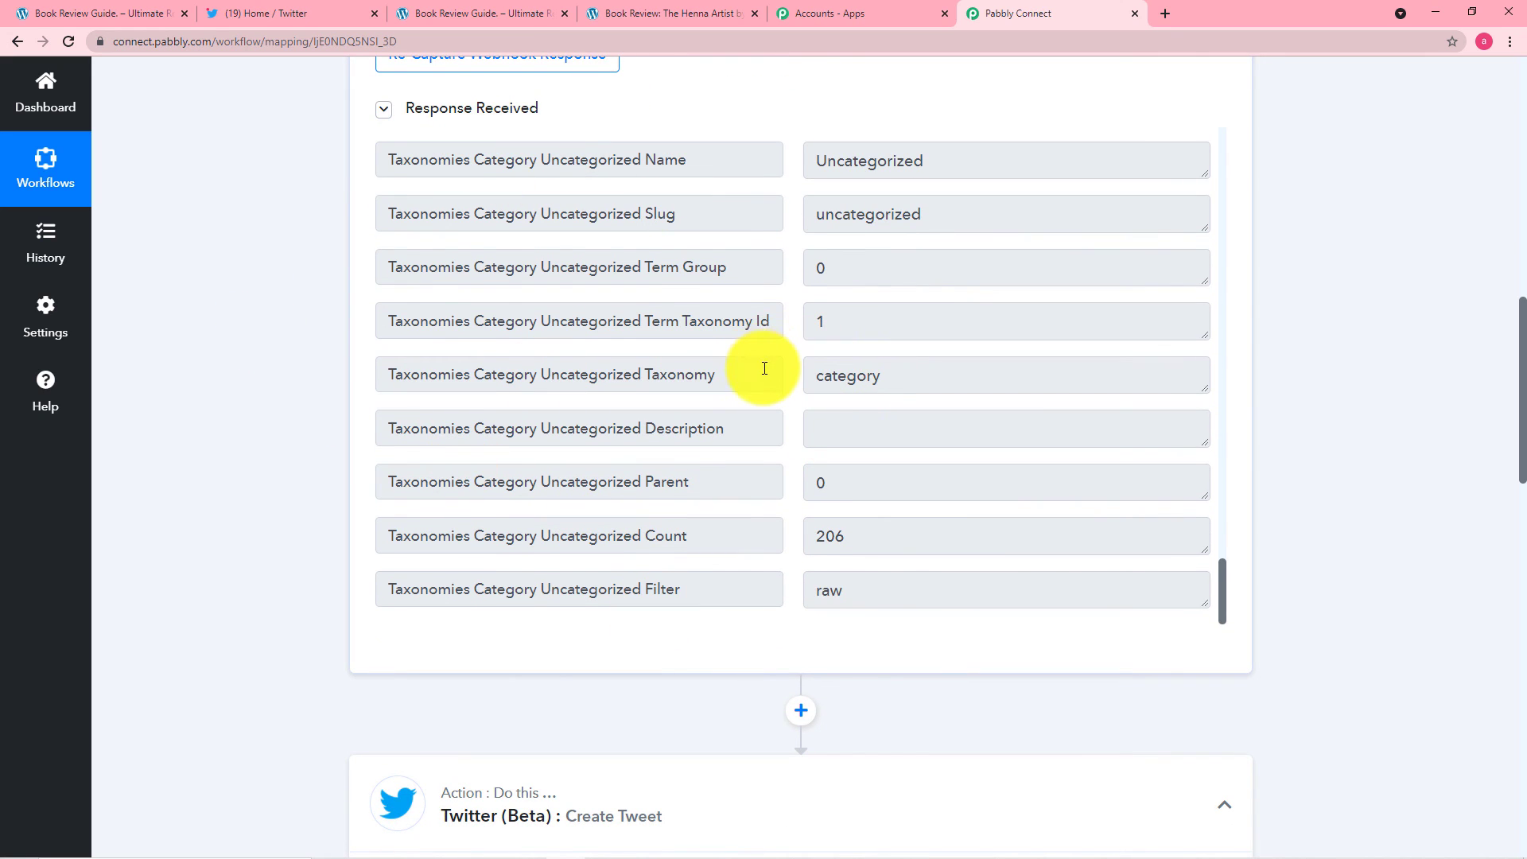
Review the Twitter Create Tweet action's message and response, comparing them with the posted tweet on the Twitter home timeline
scroll(764, 369, down, 3)
scroll(657, 302, down, 3)
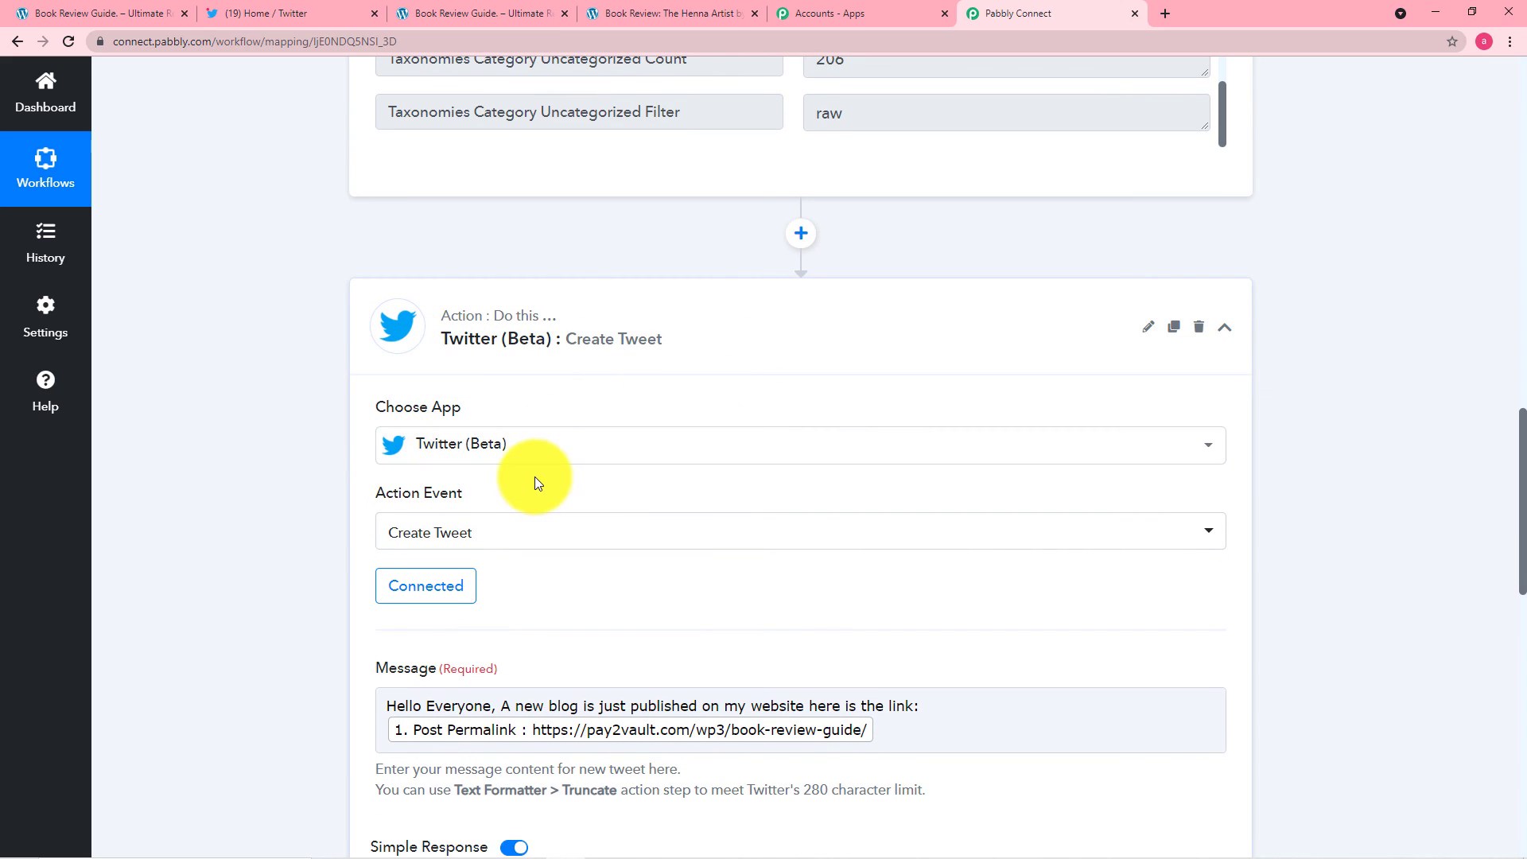
scroll(590, 564, down, 1)
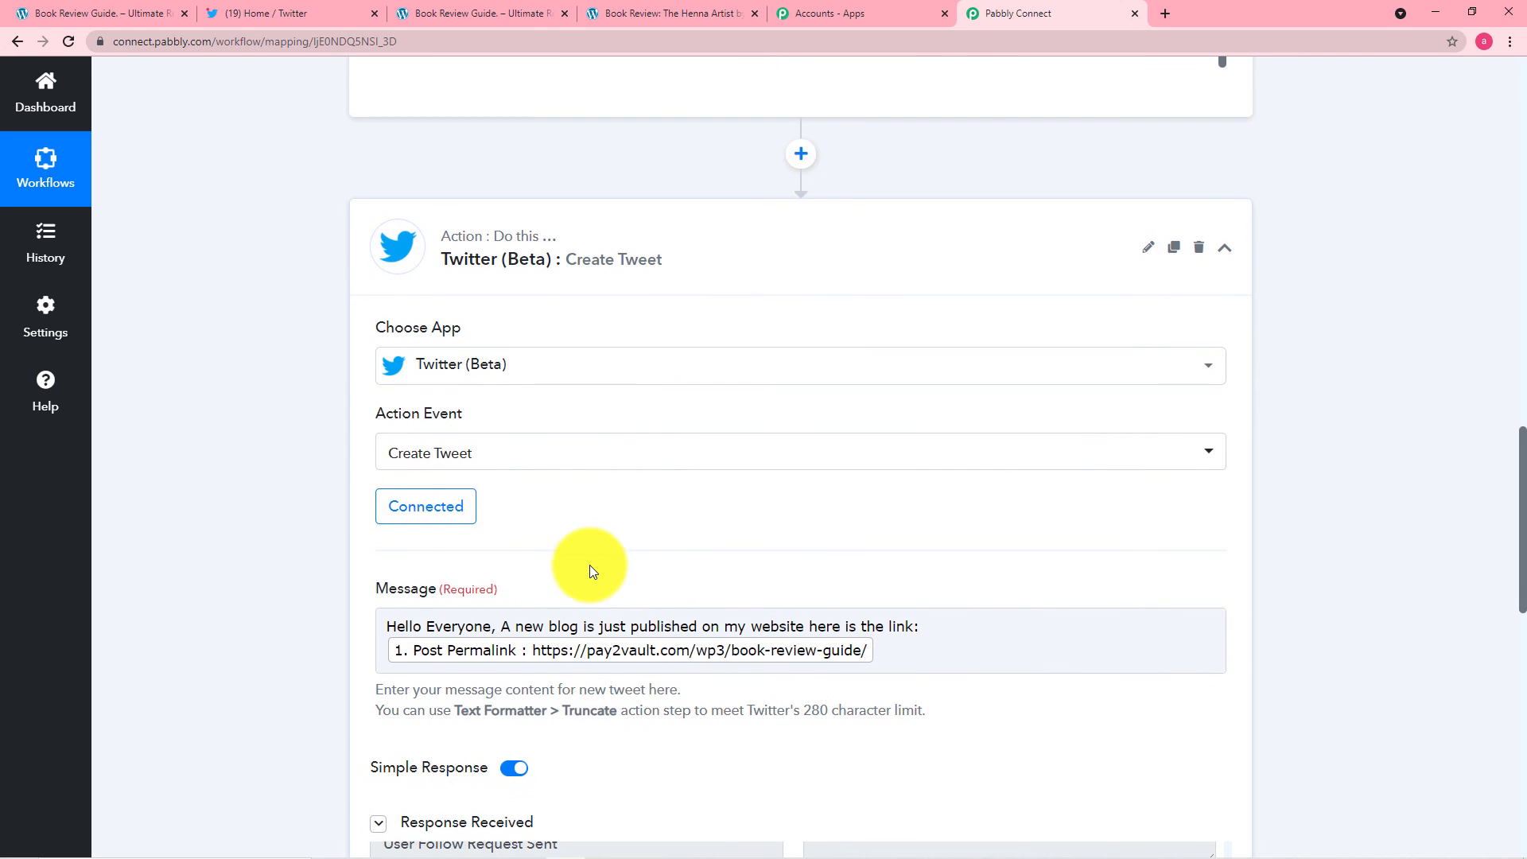
scroll(638, 503, down, 1)
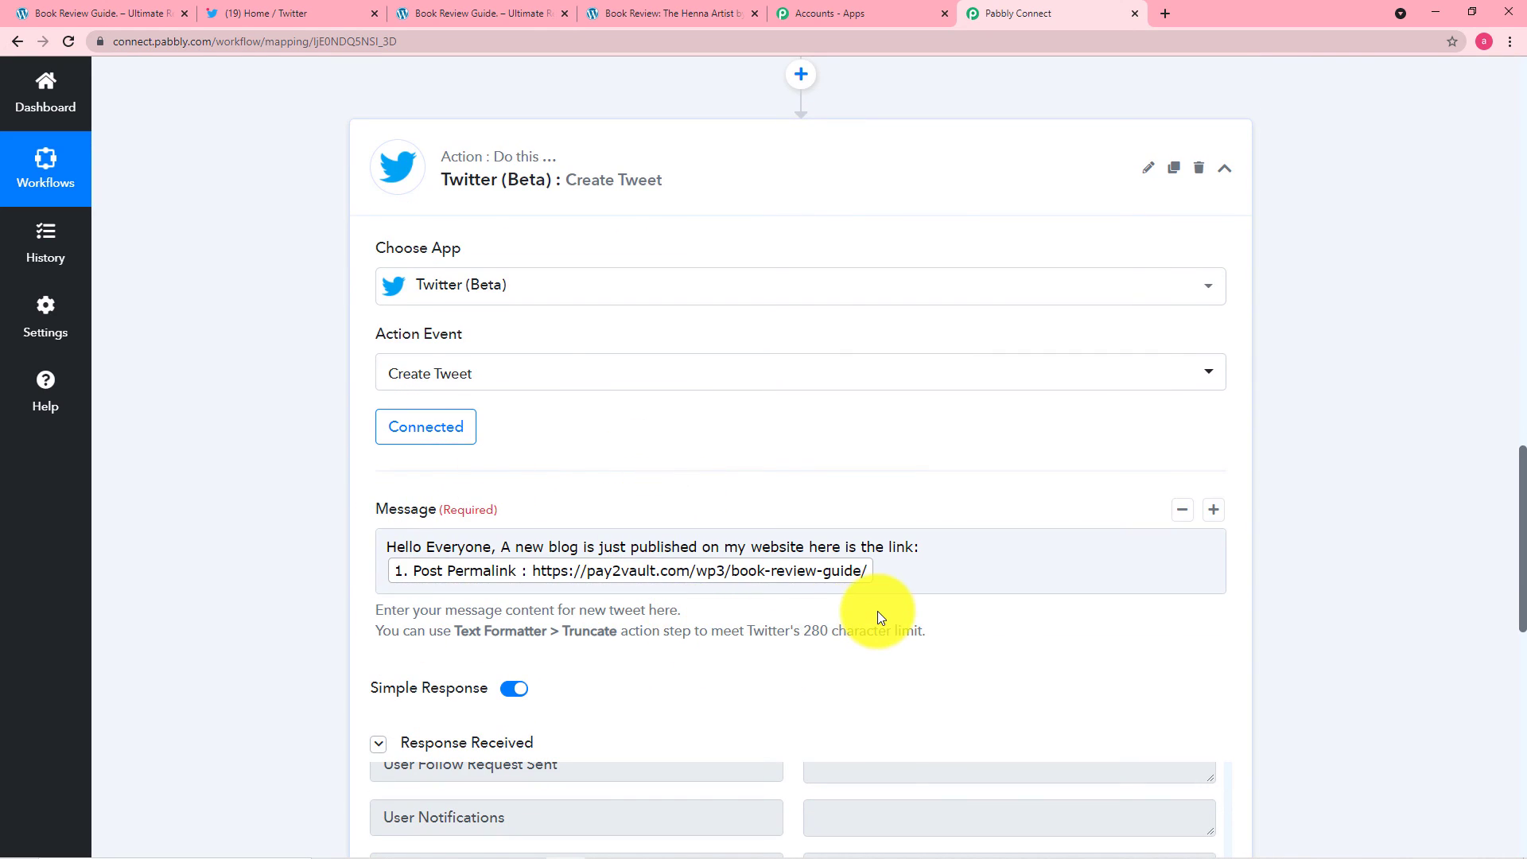
scroll(878, 617, down, 3)
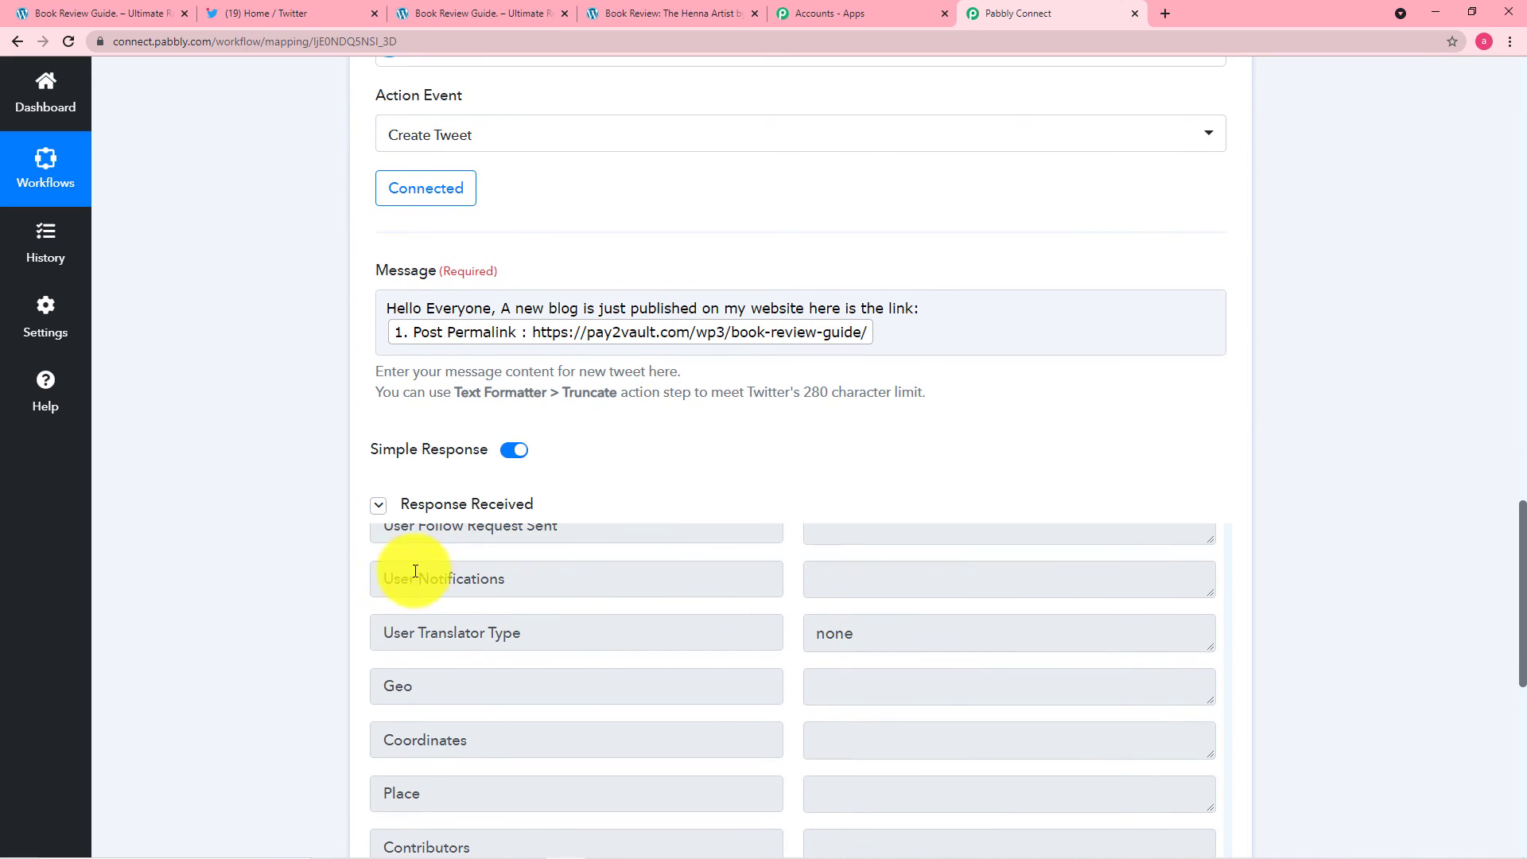
click(264, 12)
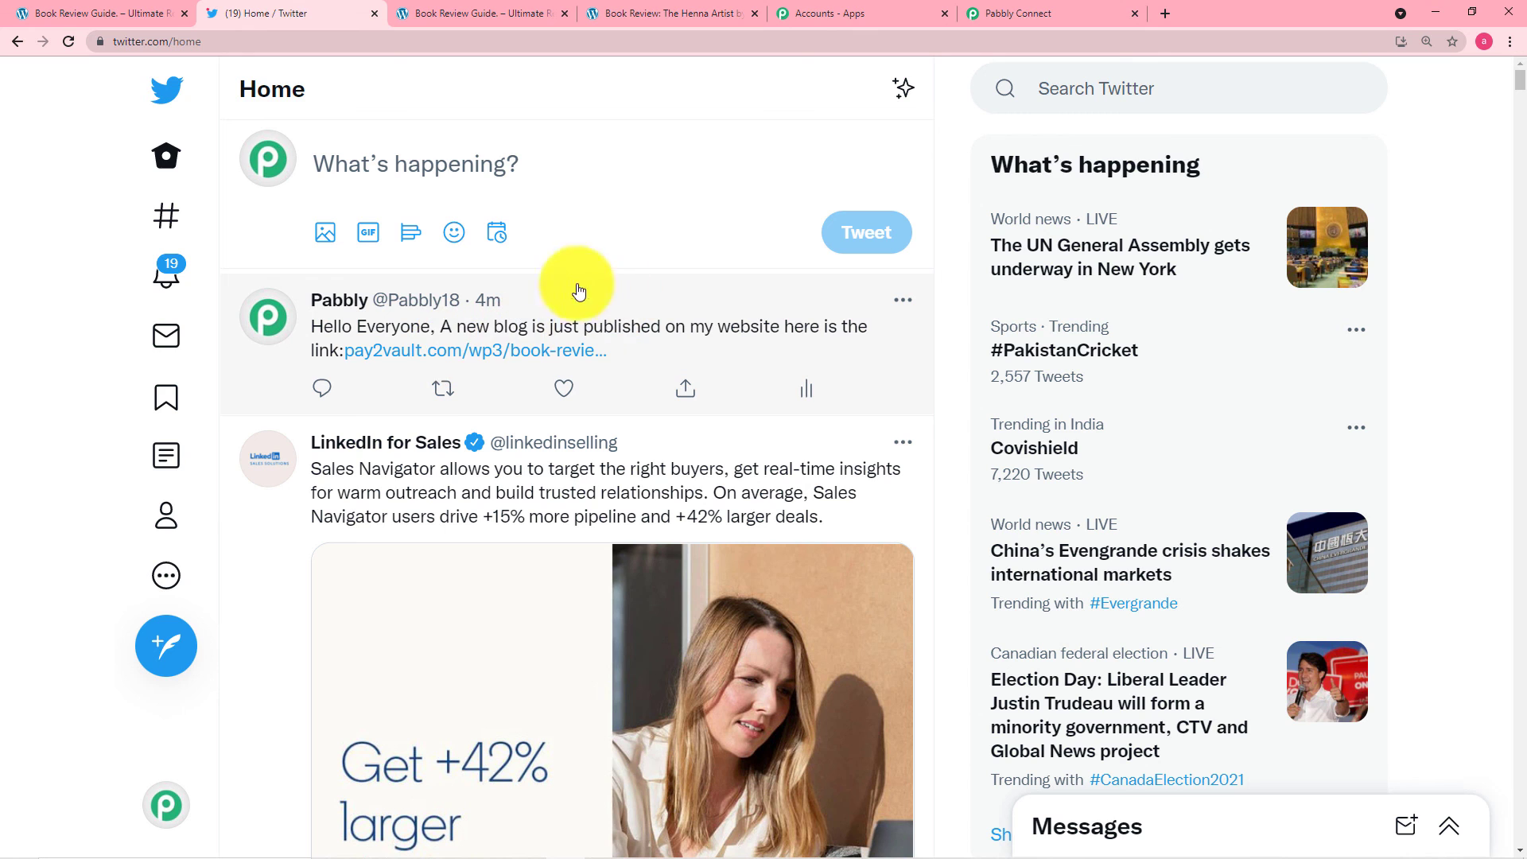
click(1004, 8)
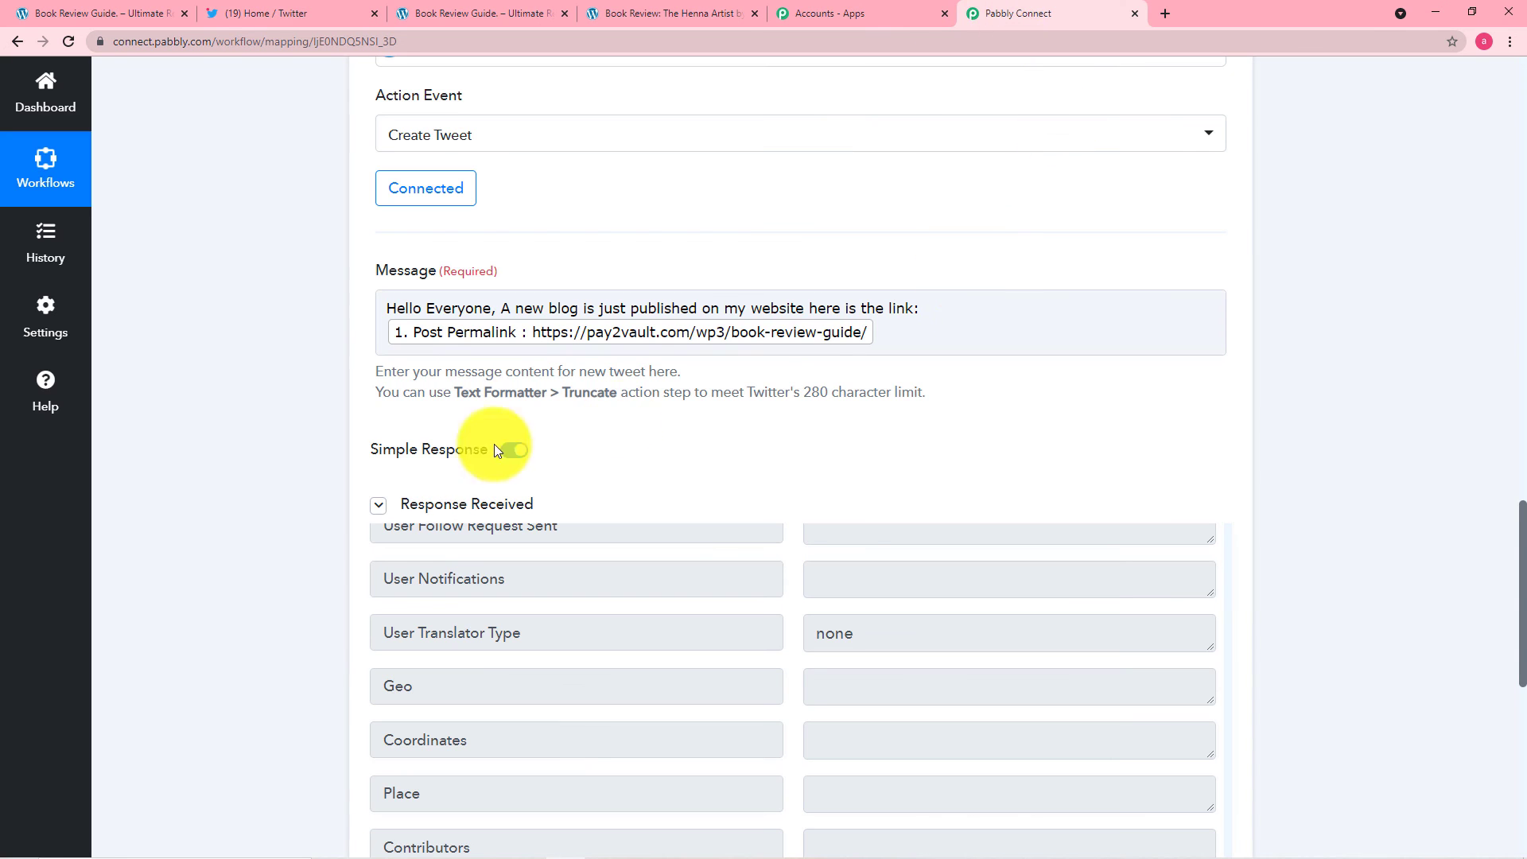
scroll(614, 416, down, 7)
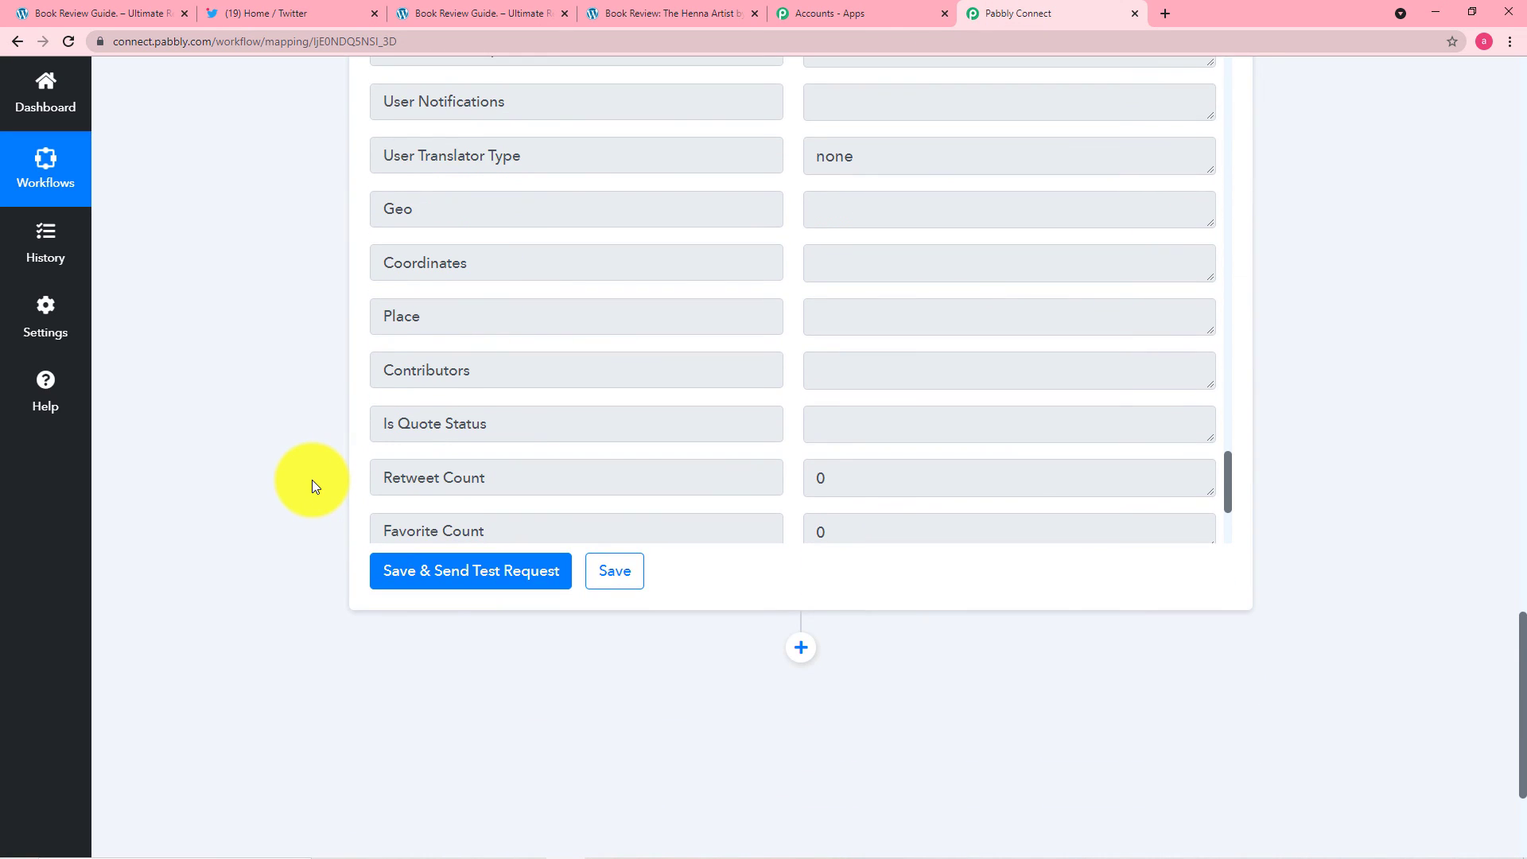